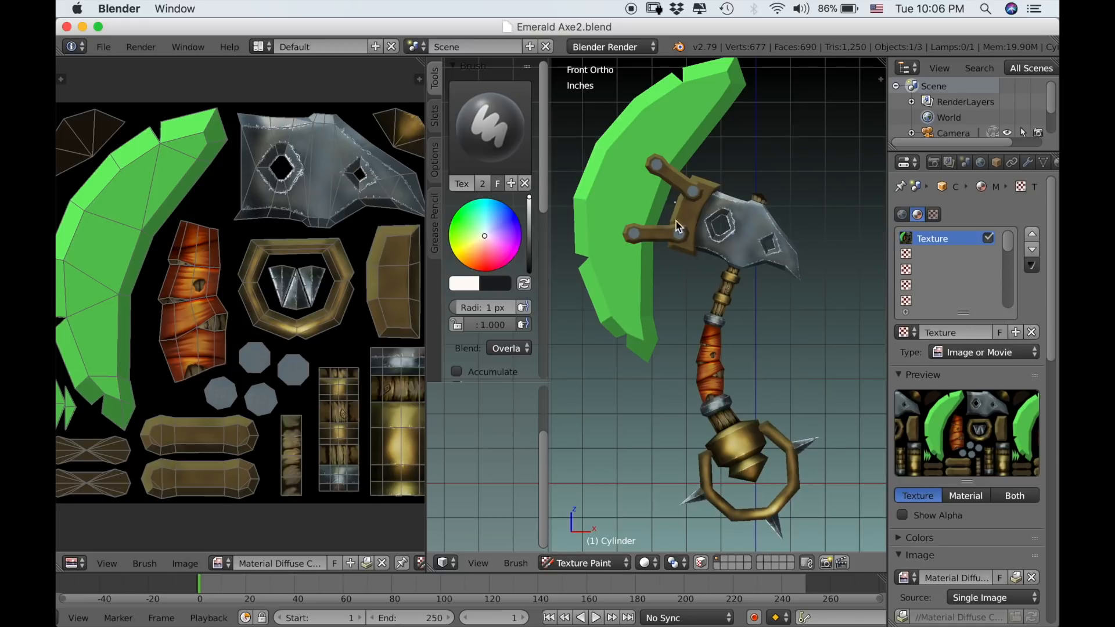
- Create a new texture for the TexDraw brush, with the axe's brown bracket framed in the model and image views
scroll(726, 285, up, 6)
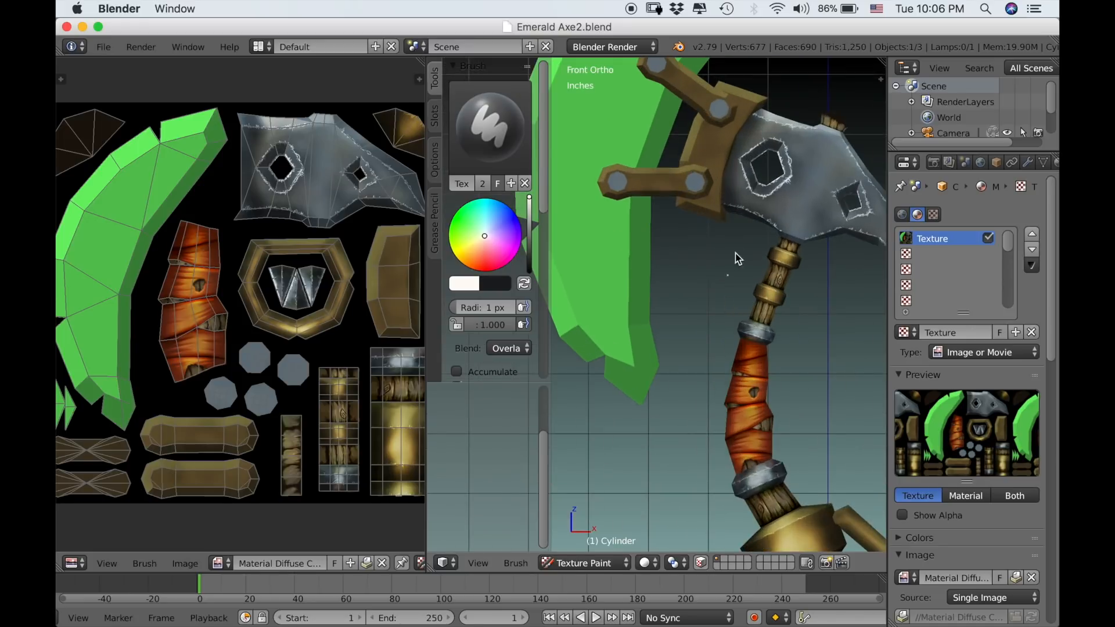
scroll(728, 382, up, 2)
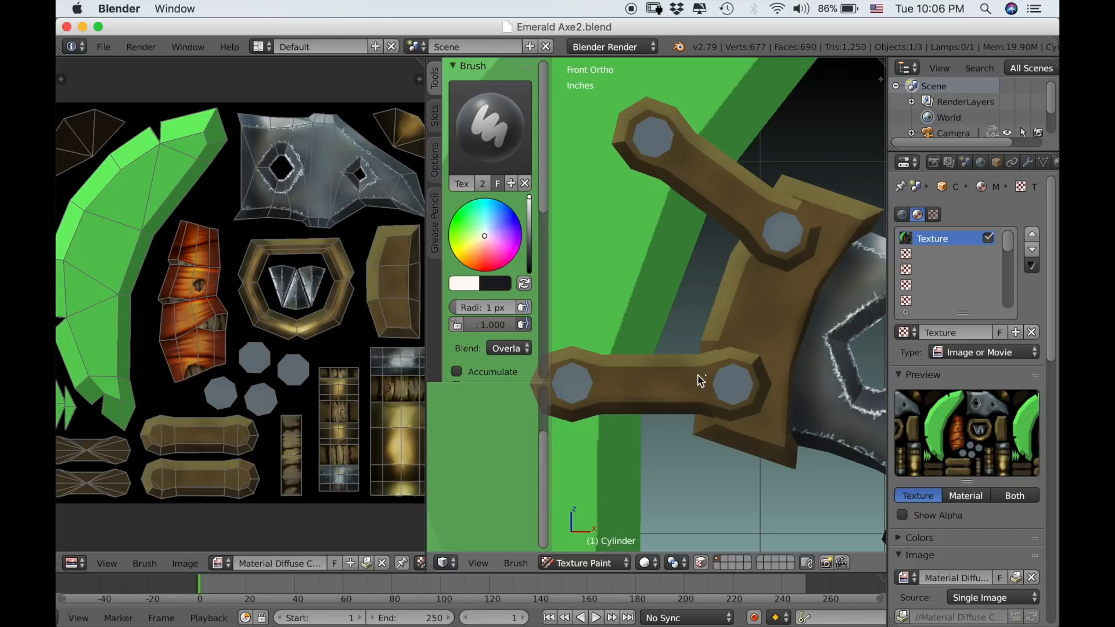
scroll(303, 304, up, 4)
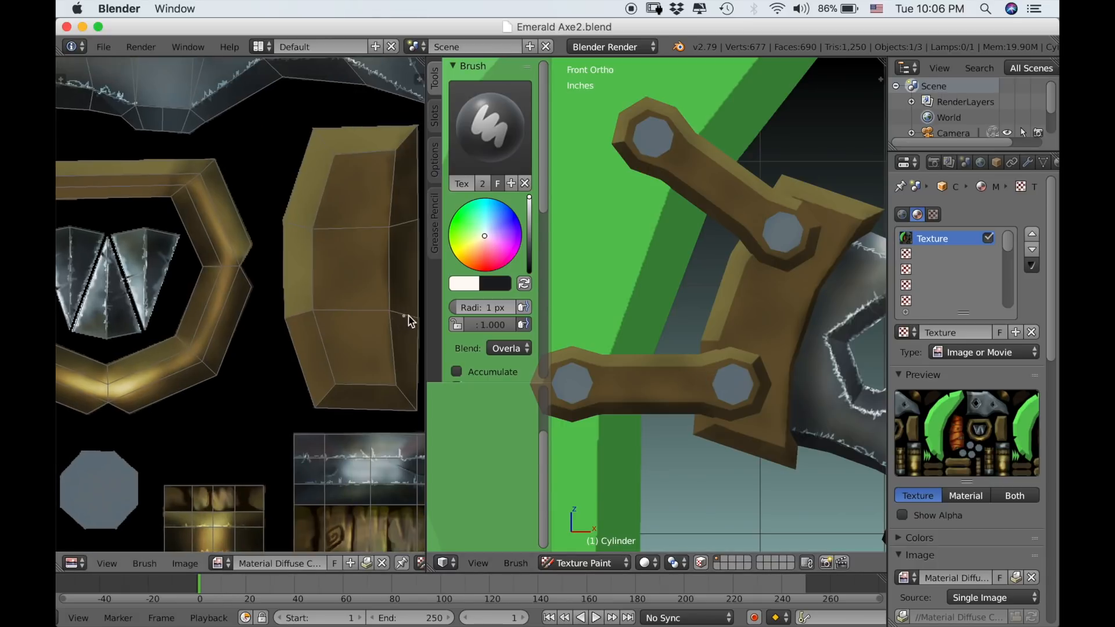
scroll(405, 322, up, 4)
middle_drag(304, 348, 297, 354)
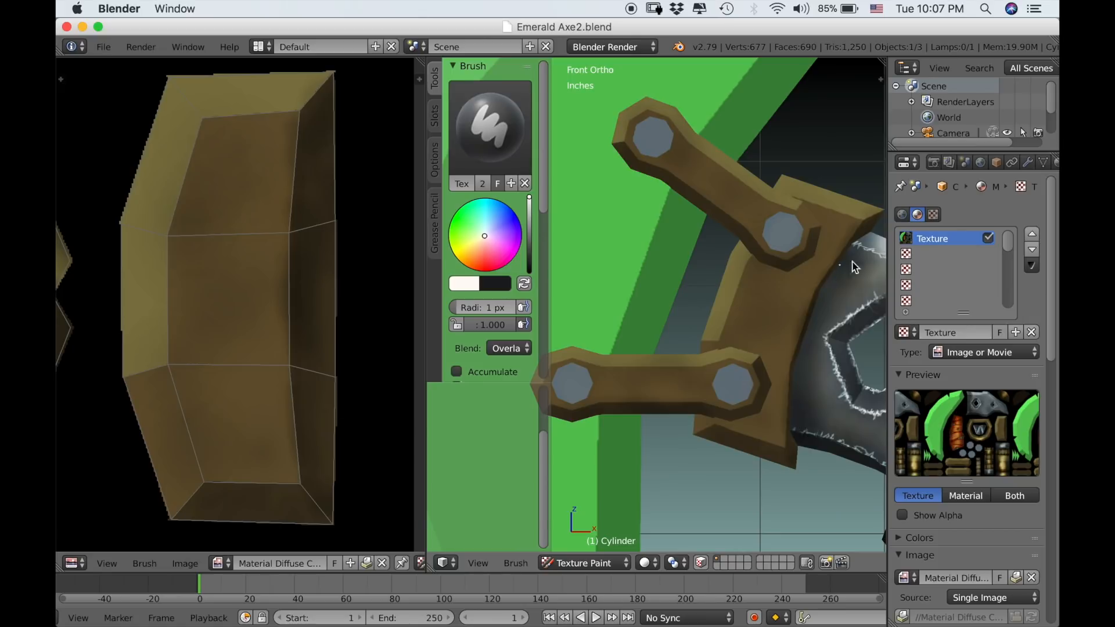
scroll(984, 169, down, 3)
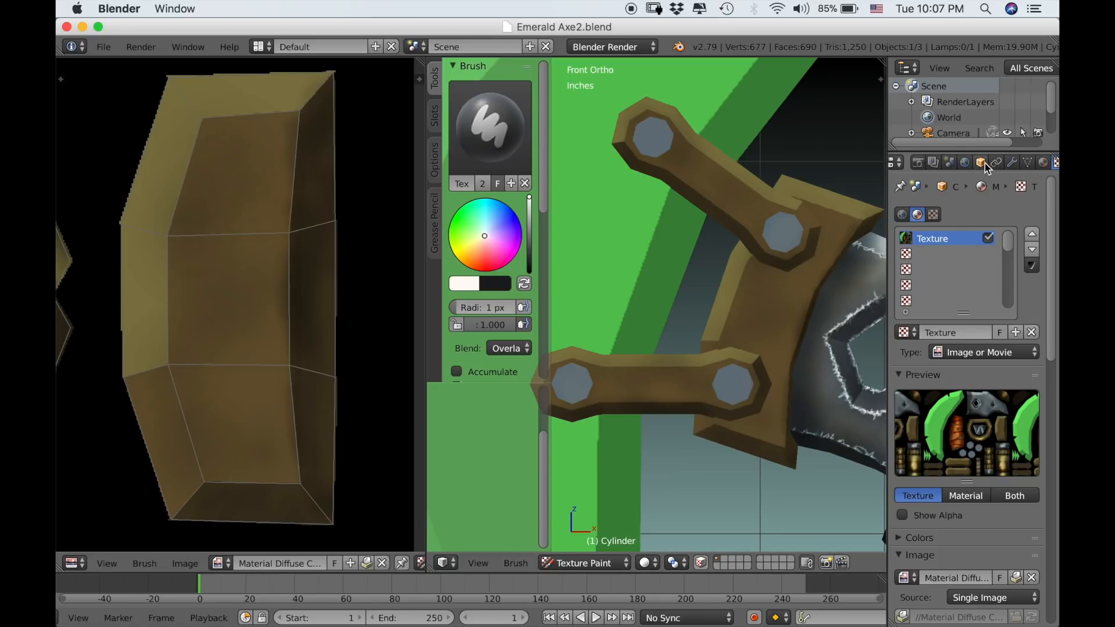
click(917, 215)
click(935, 215)
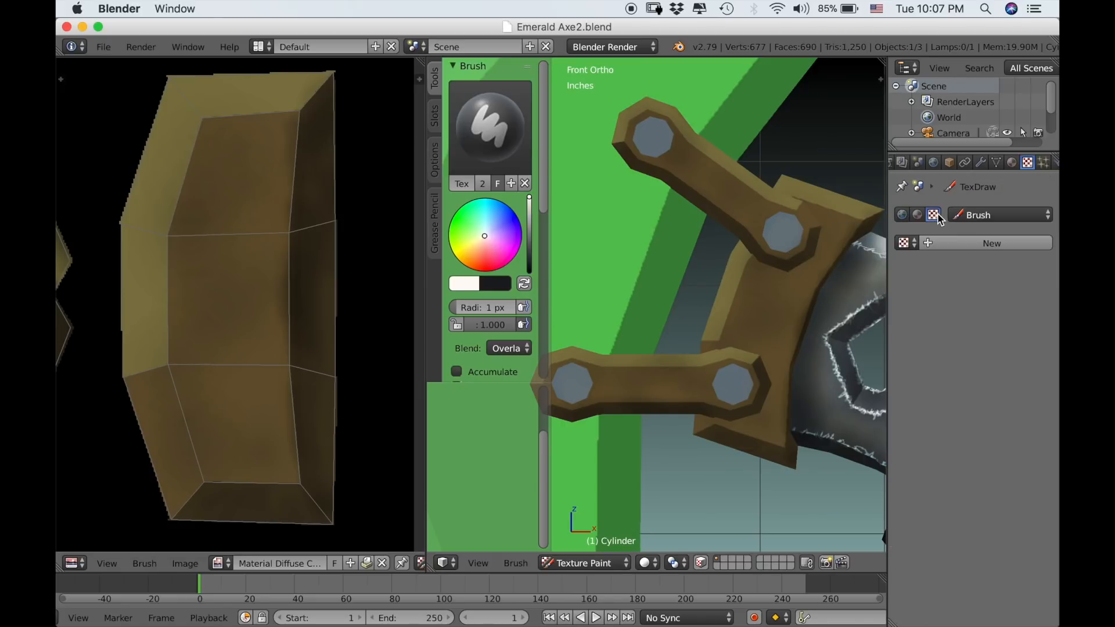
click(975, 239)
- Load the ornament image TexturesCom_OrnamentSet4_08_3dbrush_S.tif into the brush texture, browsing the files as thumbnails
click(1002, 455)
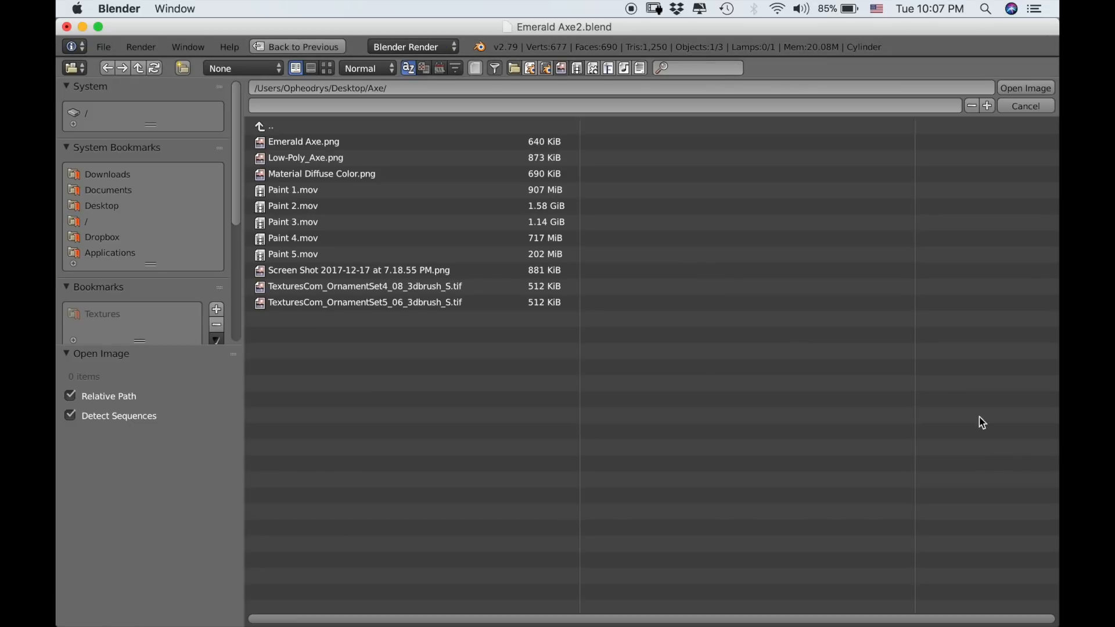
click(327, 68)
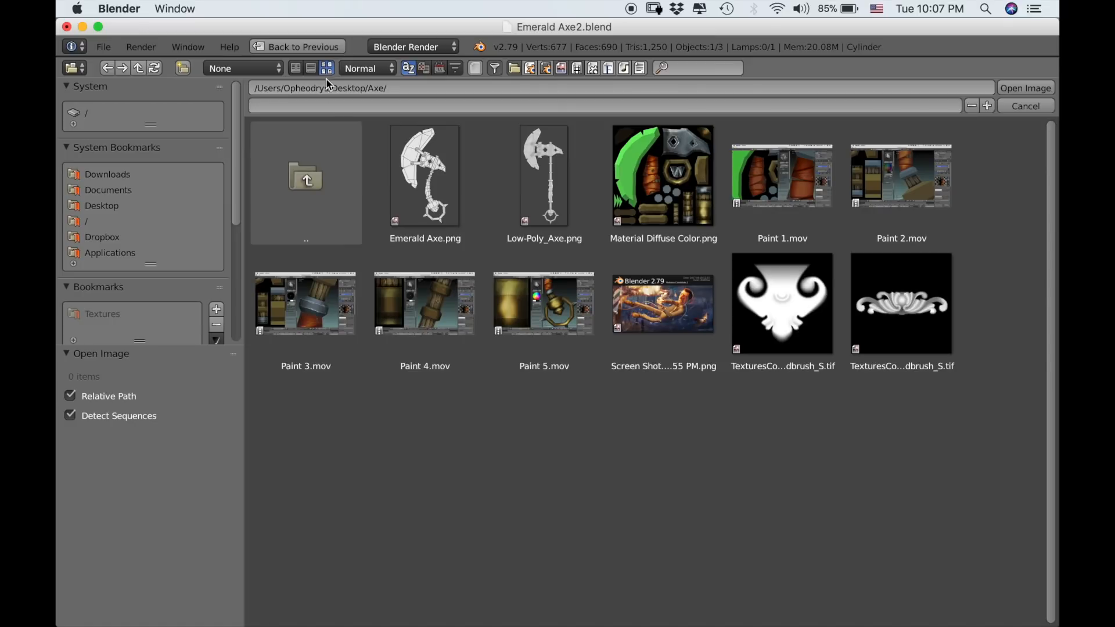
click(796, 326)
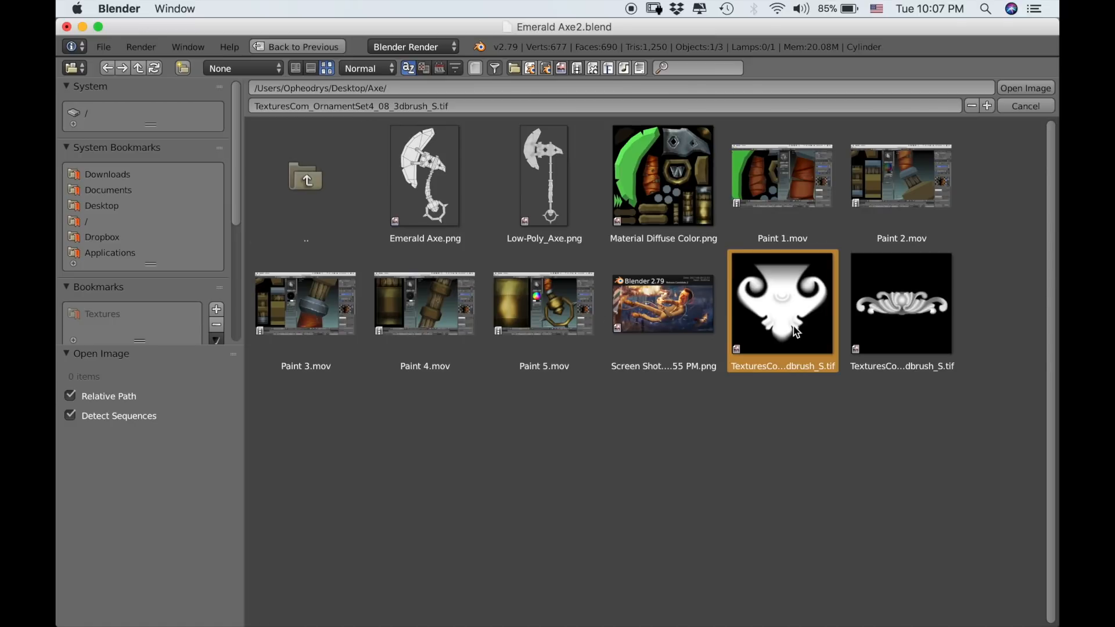
click(1012, 90)
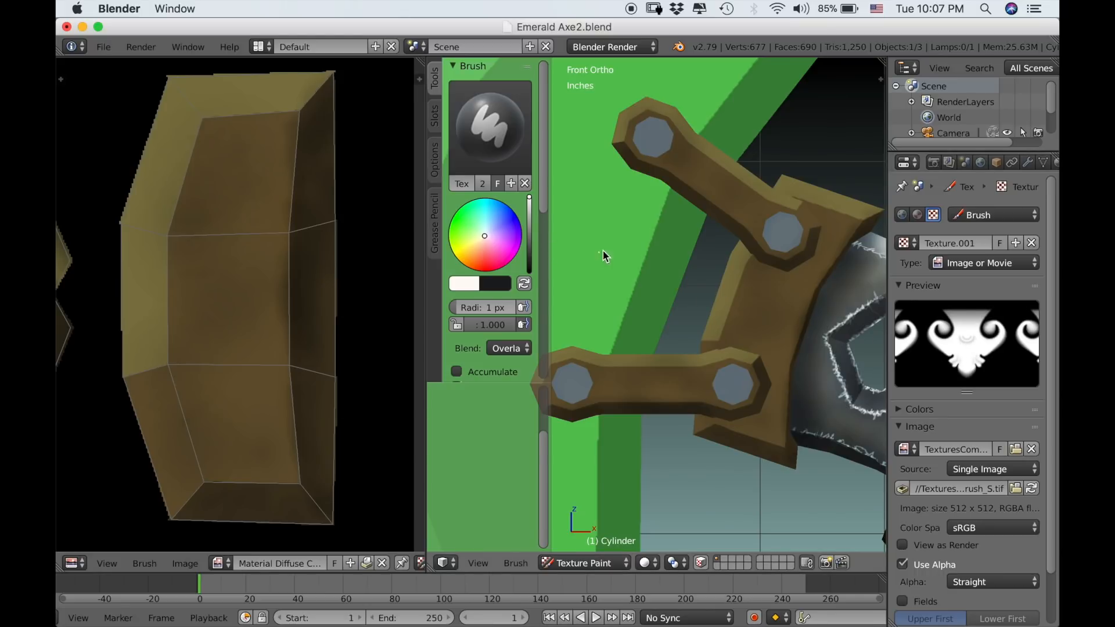
- Enlarge the brush radius to 327 px and set its blending mode to Add
key(f)
click(755, 246)
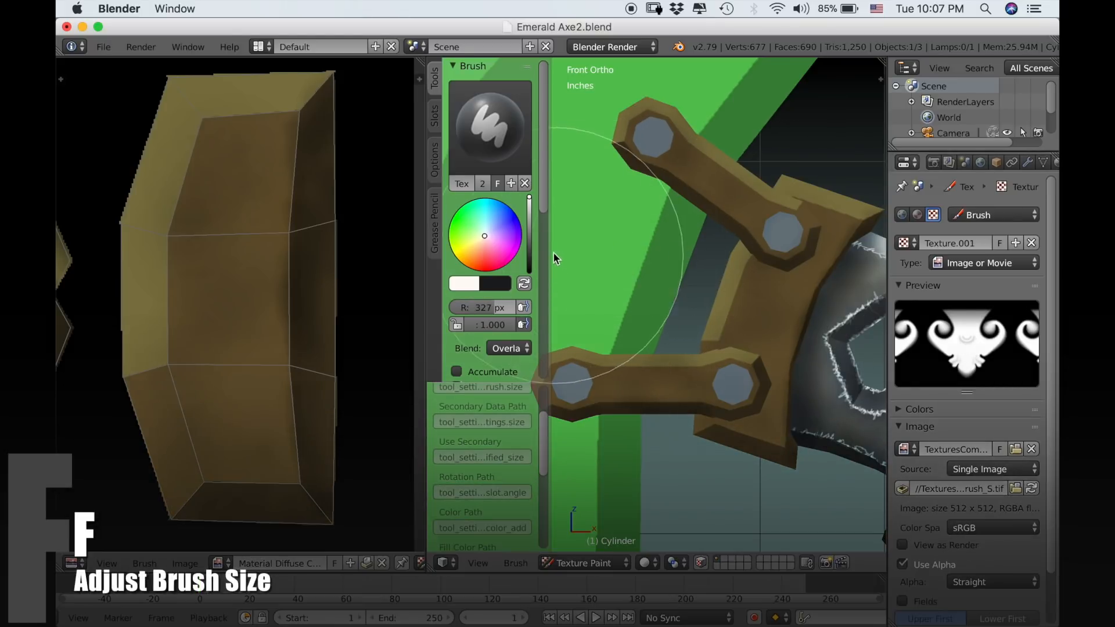
click(504, 349)
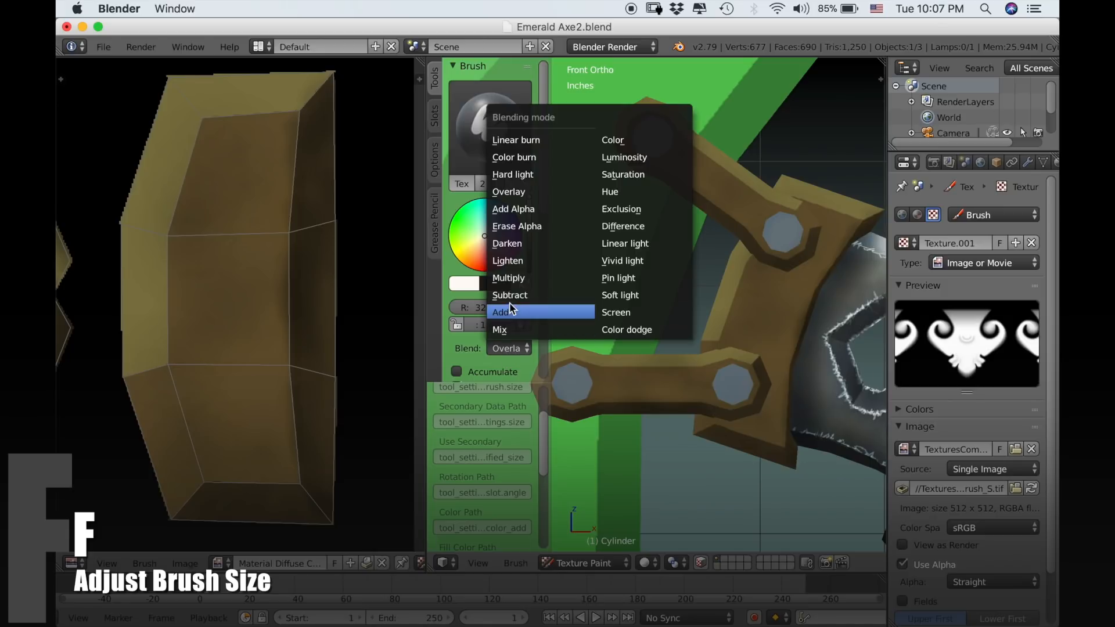
click(514, 314)
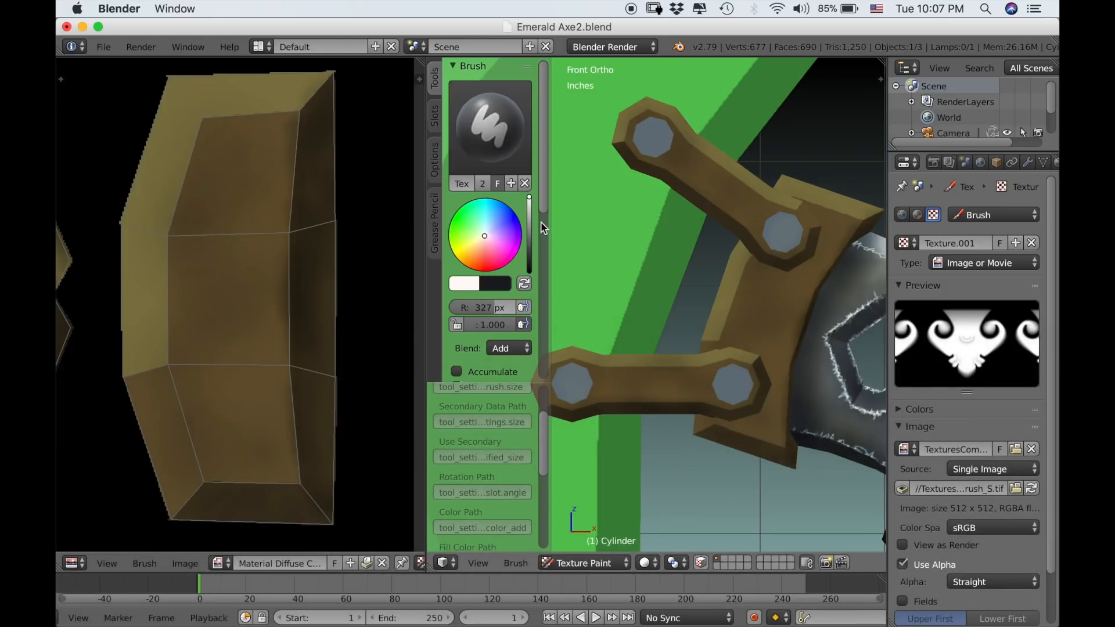
- Set the mapping of the brush's ornament texture to Stencil
drag(545, 213, 546, 286)
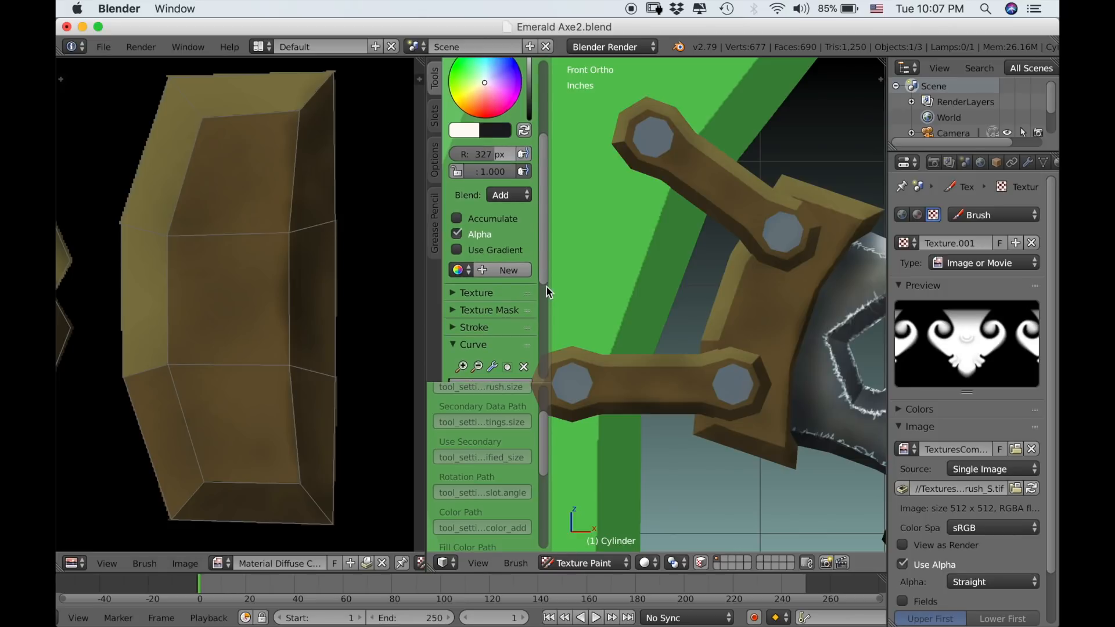
click(469, 293)
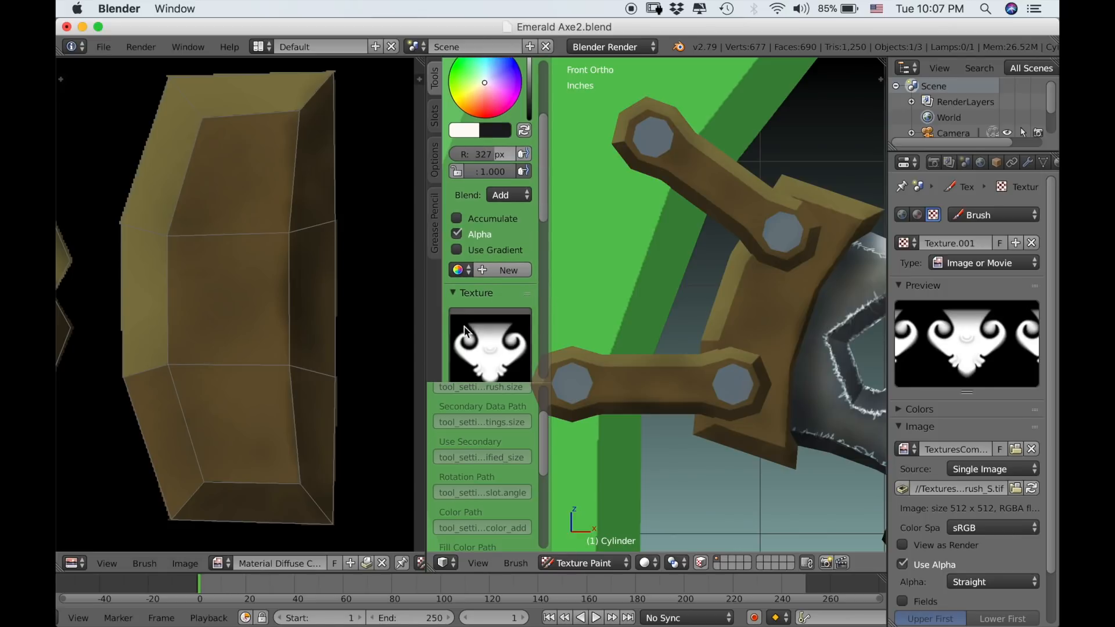
scroll(479, 326, down, 4)
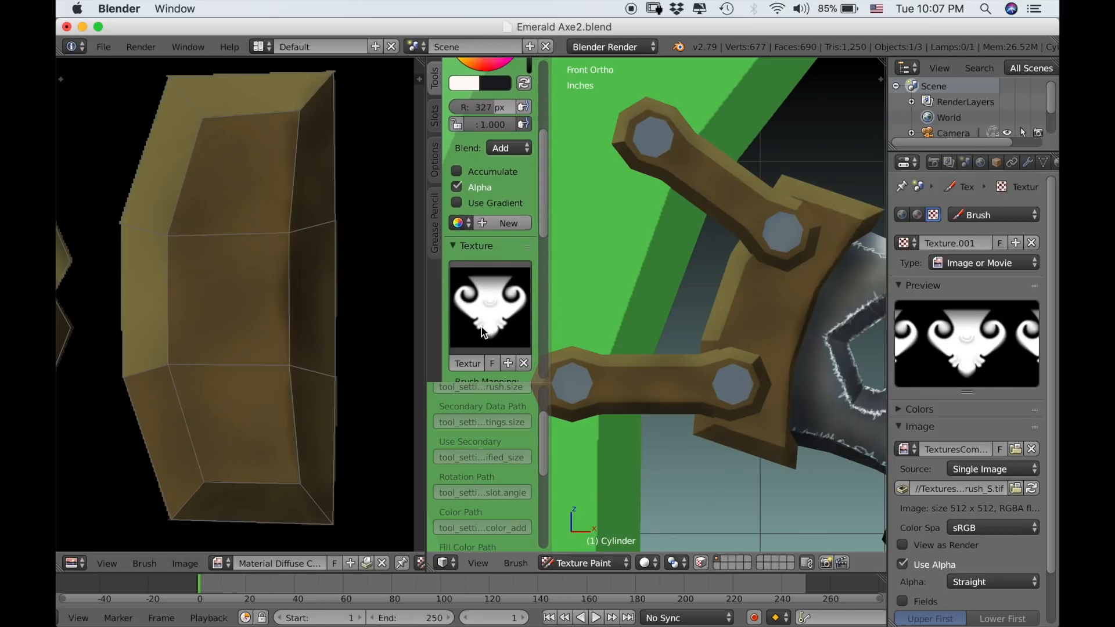
scroll(502, 329, down, 1)
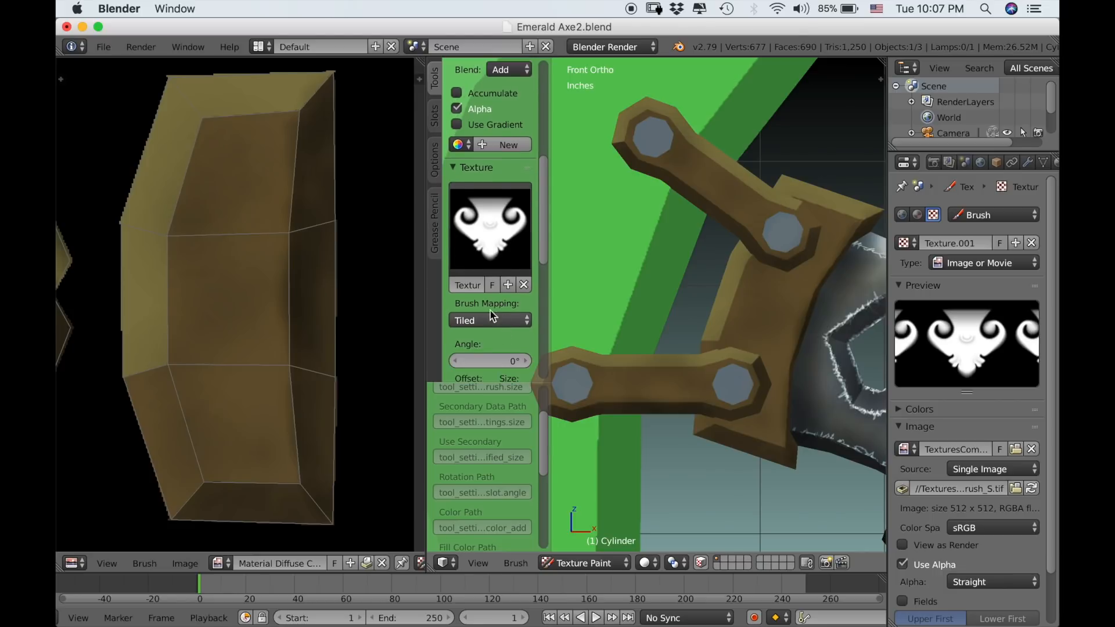
click(474, 323)
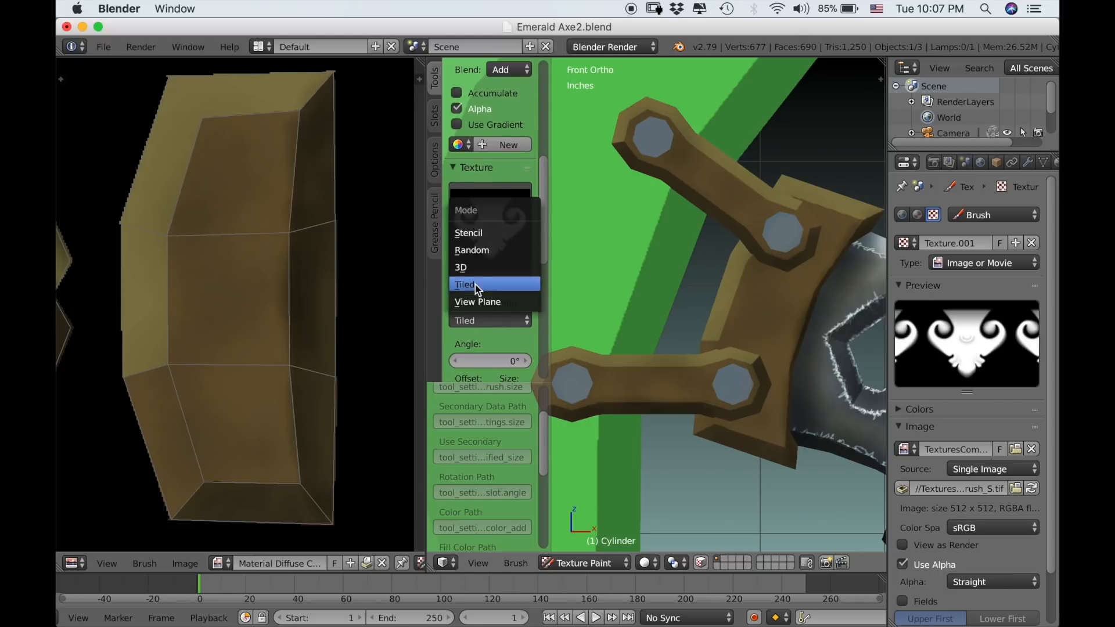
click(484, 235)
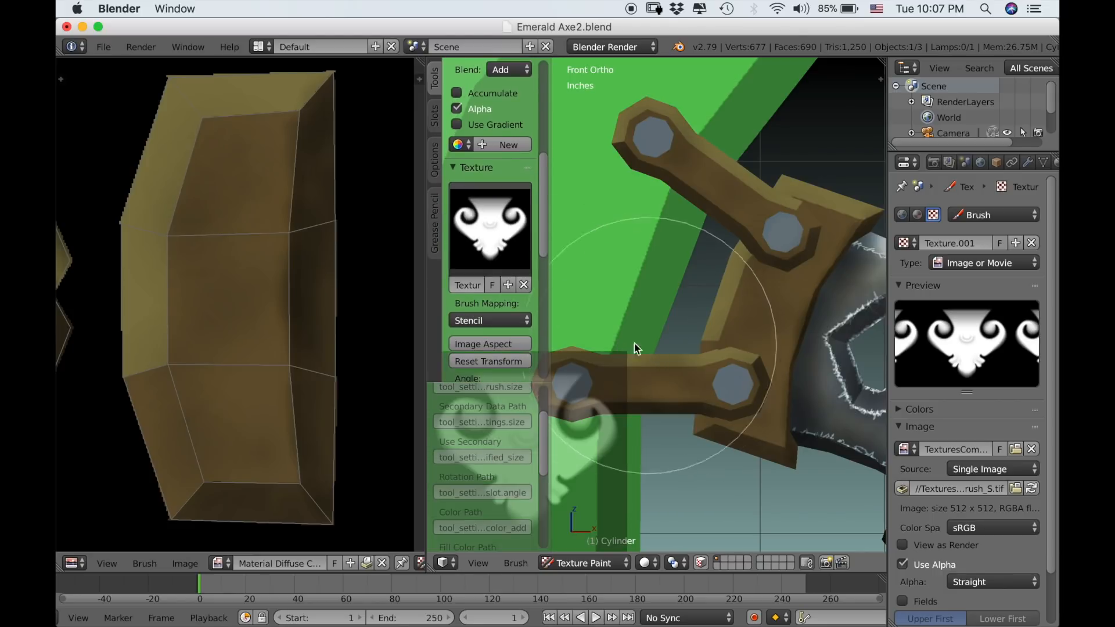
- Move, rotate and scale the ornament stencil to fit the bracket's face between the two arms, pointing toward the metal axe head
mouse_move(590, 445)
right_down()
mouse_move(660, 428)
mouse_move(708, 257)
mouse_move(774, 297)
mouse_move(735, 309)
mouse_move(794, 301)
mouse_move(727, 302)
mouse_move(762, 302)
mouse_move(737, 302)
mouse_move(747, 316)
mouse_move(767, 242)
mouse_move(739, 326)
mouse_move(768, 232)
mouse_move(752, 319)
mouse_move(759, 304)
mouse_move(736, 320)
right_up()
mouse_move(702, 279)
right_down()
mouse_move(769, 323)
mouse_move(773, 297)
mouse_move(761, 320)
mouse_move(773, 325)
mouse_move(779, 314)
mouse_move(770, 319)
mouse_move(789, 340)
right_up()
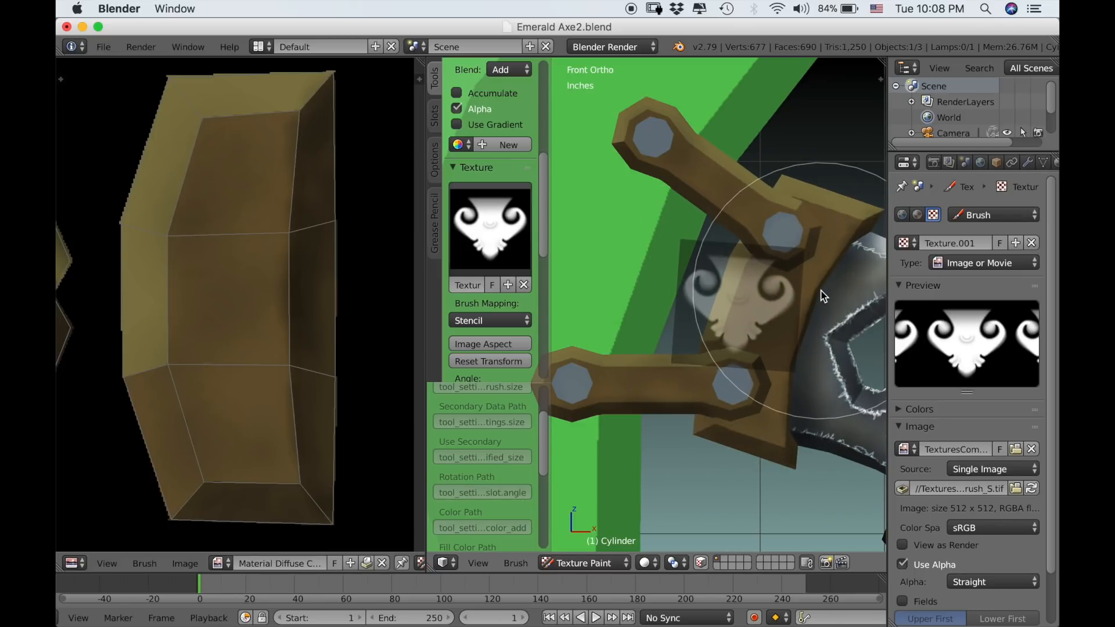
mouse_move(824, 294)
ctrl+right_down()
mouse_move(757, 222)
mouse_move(758, 232)
ctrl+right_up()
right_drag(737, 274, 763, 283)
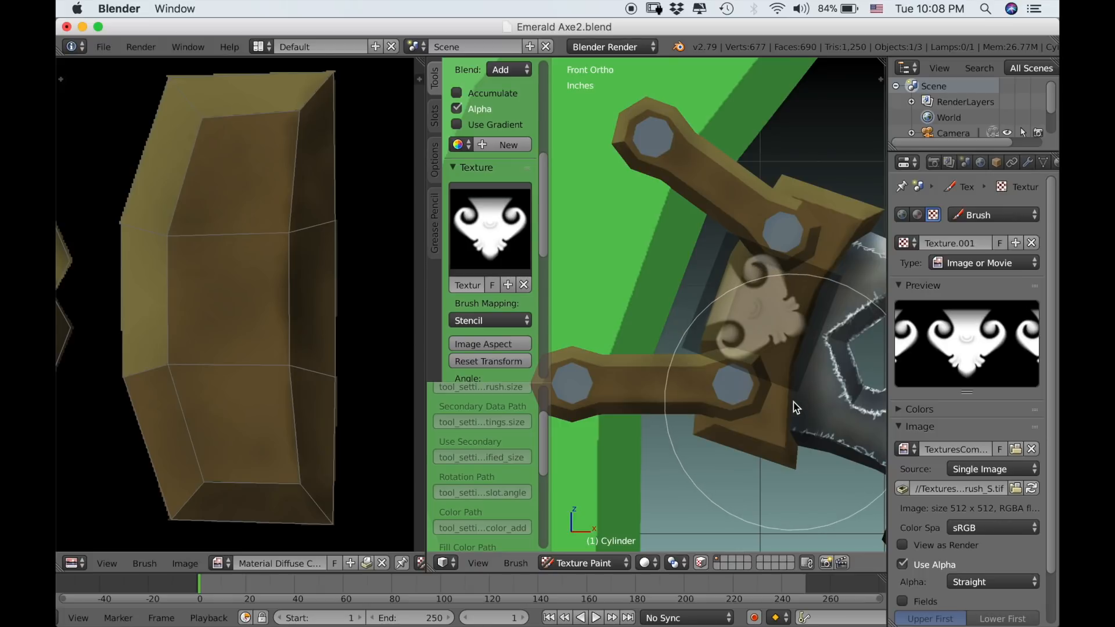
mouse_move(796, 410)
ctrl+right_down()
mouse_move(784, 390)
mouse_move(796, 392)
ctrl+right_up()
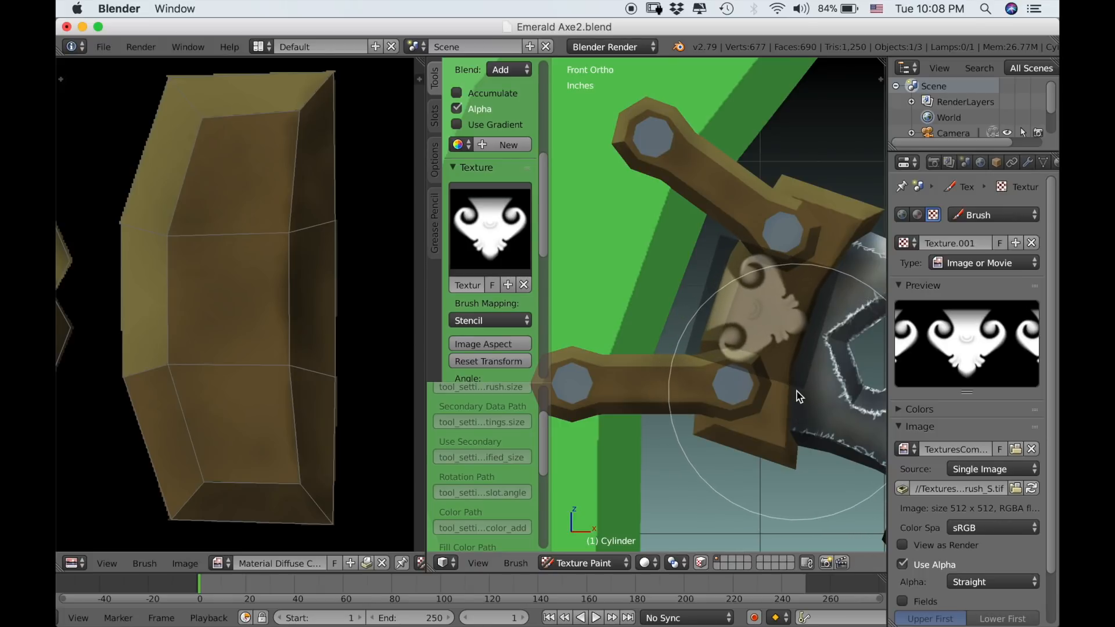
drag(800, 397, 804, 385)
key(x)
mouse_move(804, 385)
shift+right_down()
mouse_move(821, 395)
mouse_move(780, 364)
mouse_move(890, 413)
mouse_move(813, 367)
mouse_move(859, 399)
mouse_move(842, 393)
shift+right_up()
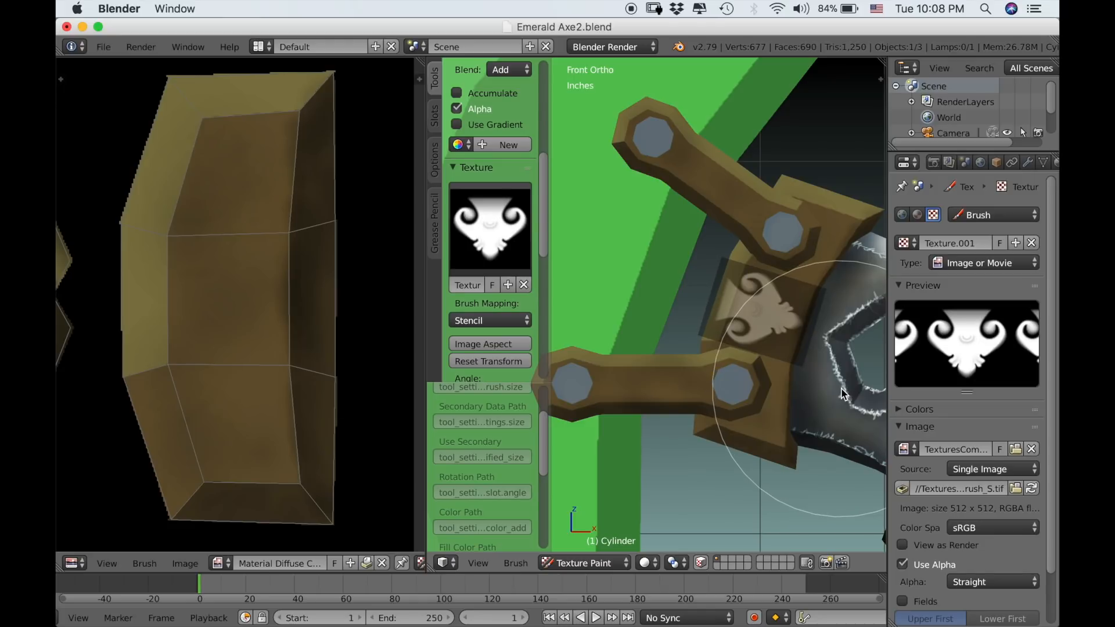
- Try stamping the white ornament onto the bracket at full brush strength, and undo the strokes
click(773, 341)
click(769, 338)
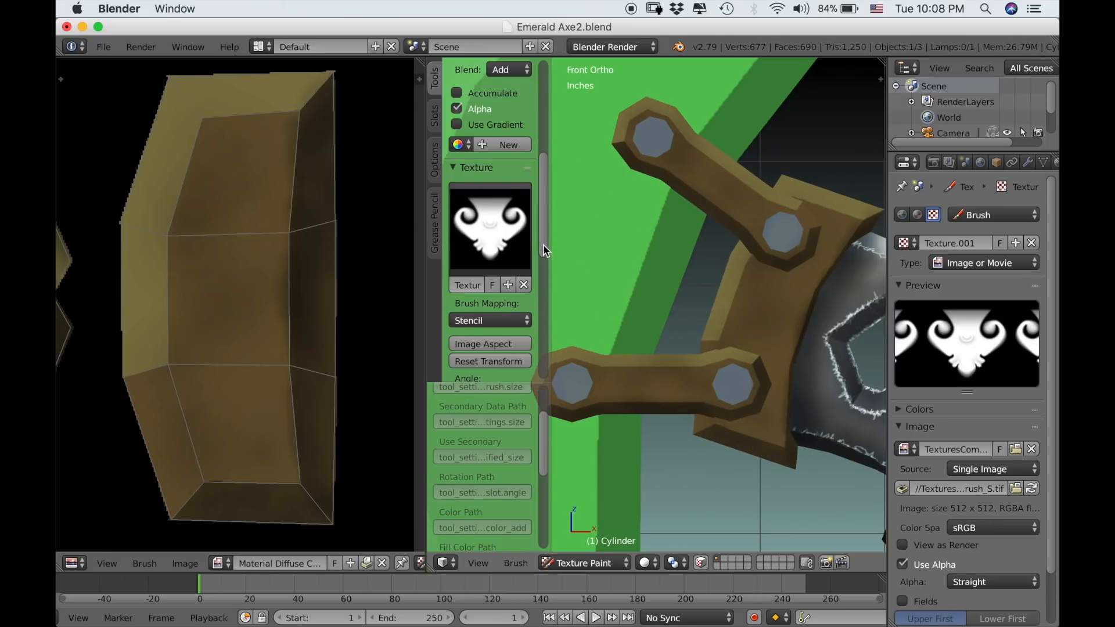
scroll(543, 245, up, 8)
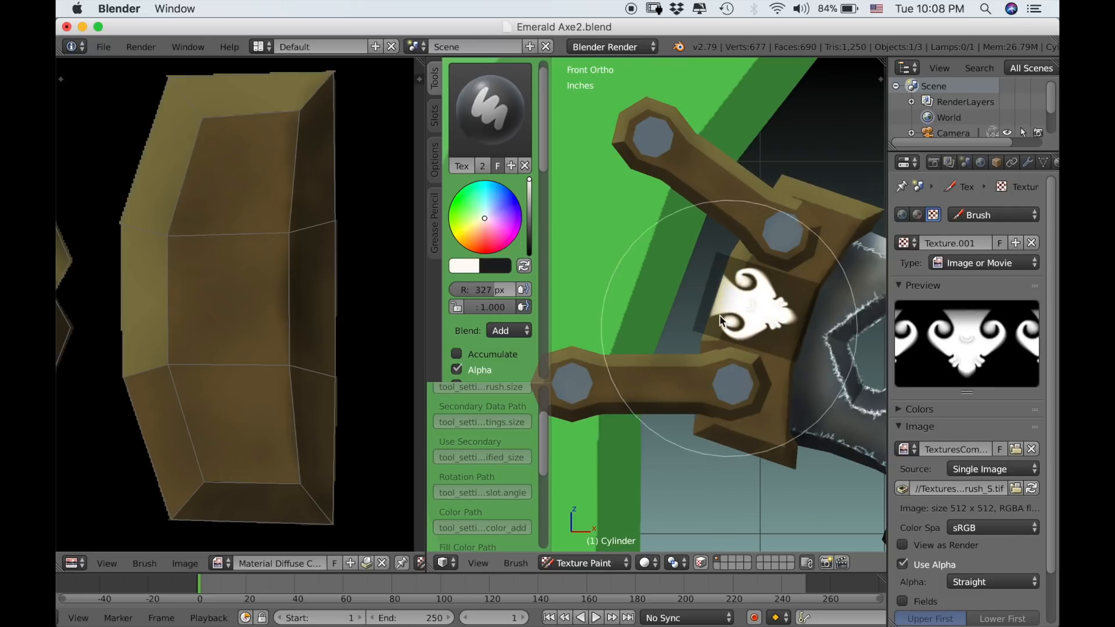
click(697, 296)
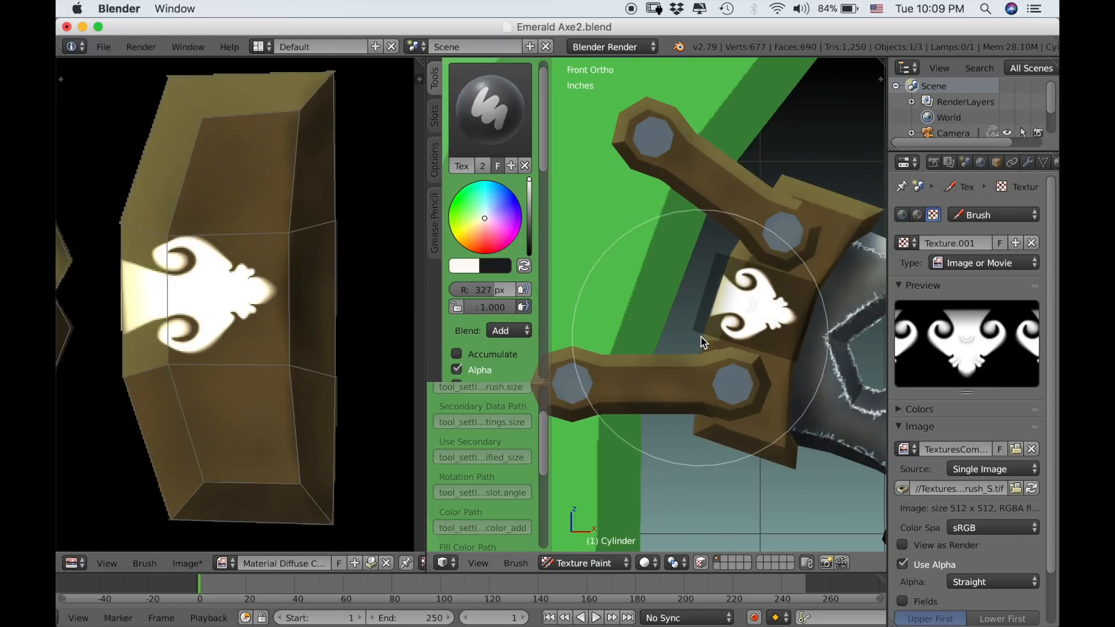
key(ctrl+z)
key(ctrl+z)
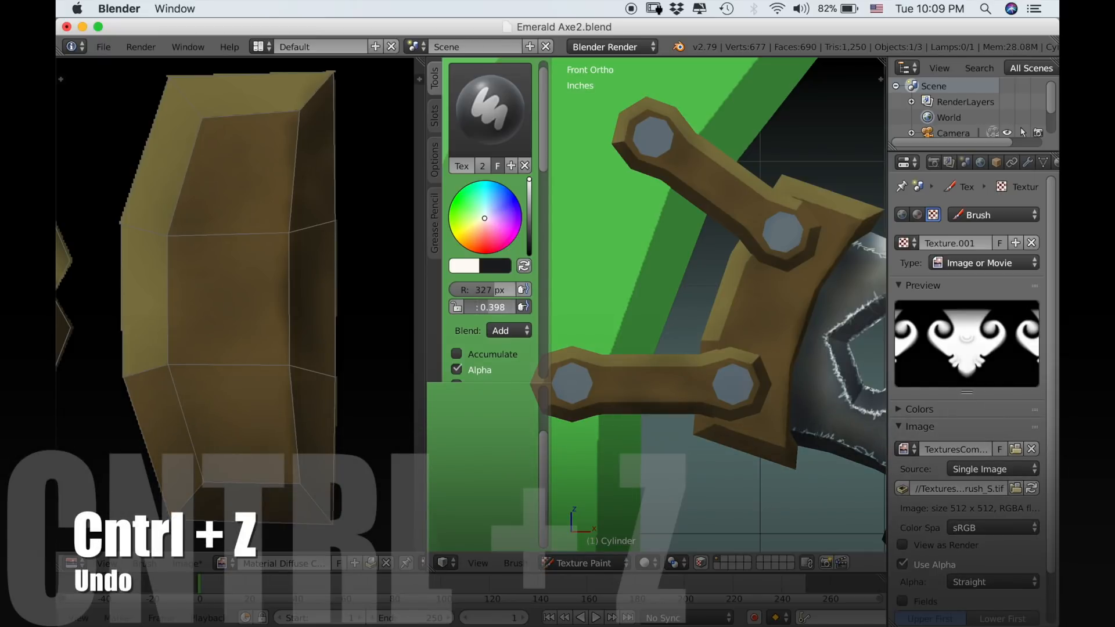
- Lower the brush strength to 0.327 and paint the ornament through the stencil onto the bracket
drag(485, 307, 483, 308)
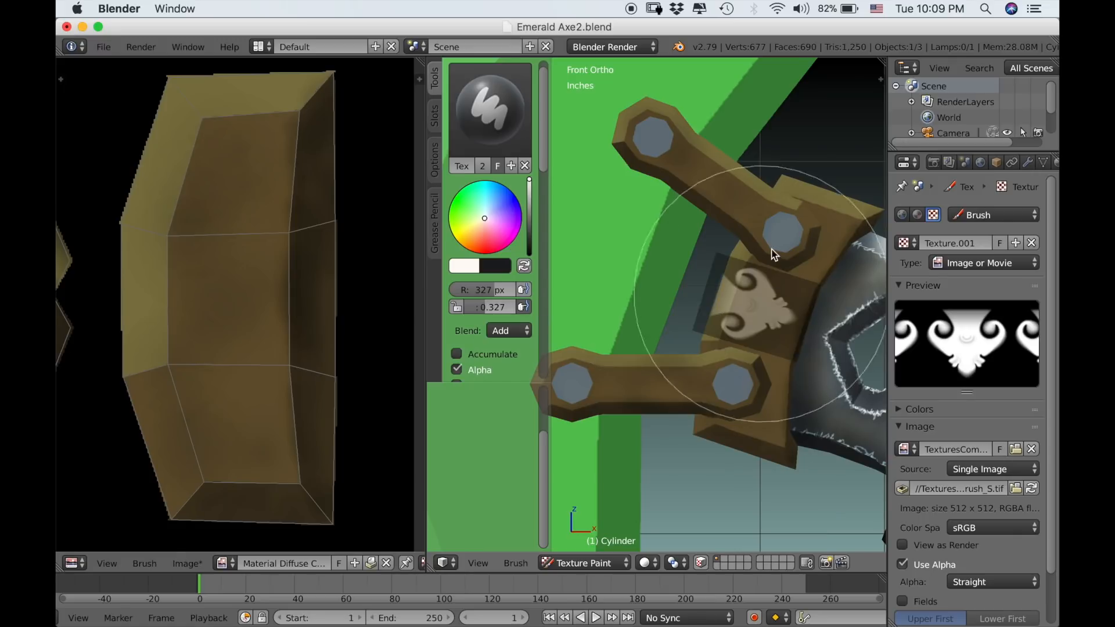
mouse_move(784, 305)
mouse_down()
mouse_move(759, 277)
mouse_move(736, 303)
mouse_up()
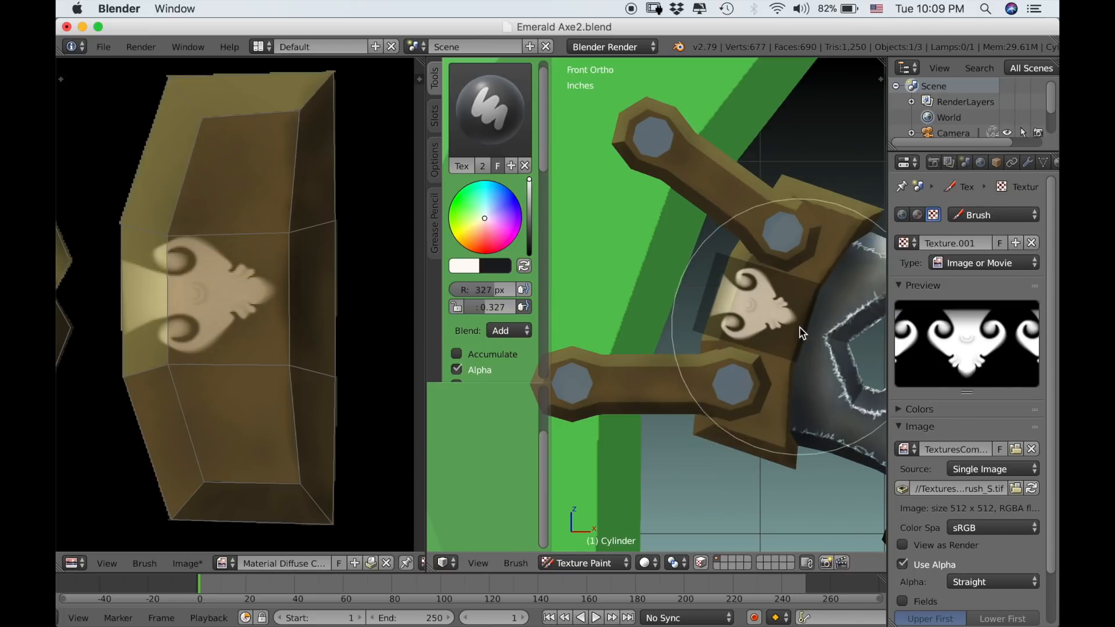
- Remove the ornament texture from the brush and set the brush mapping to Tiled
scroll(479, 328, down, 8)
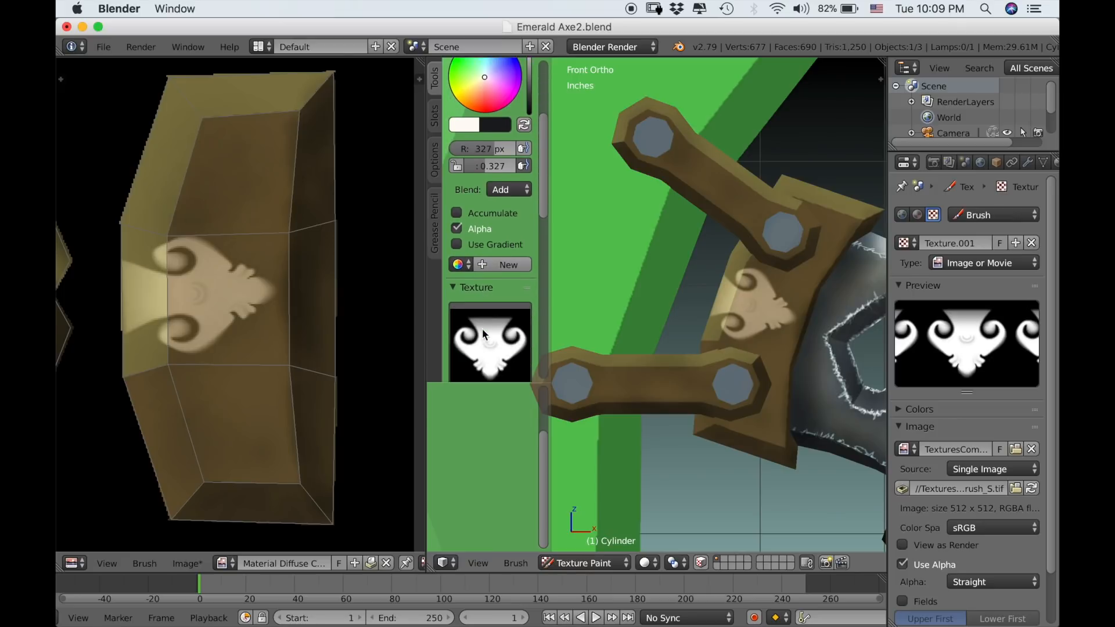
click(524, 342)
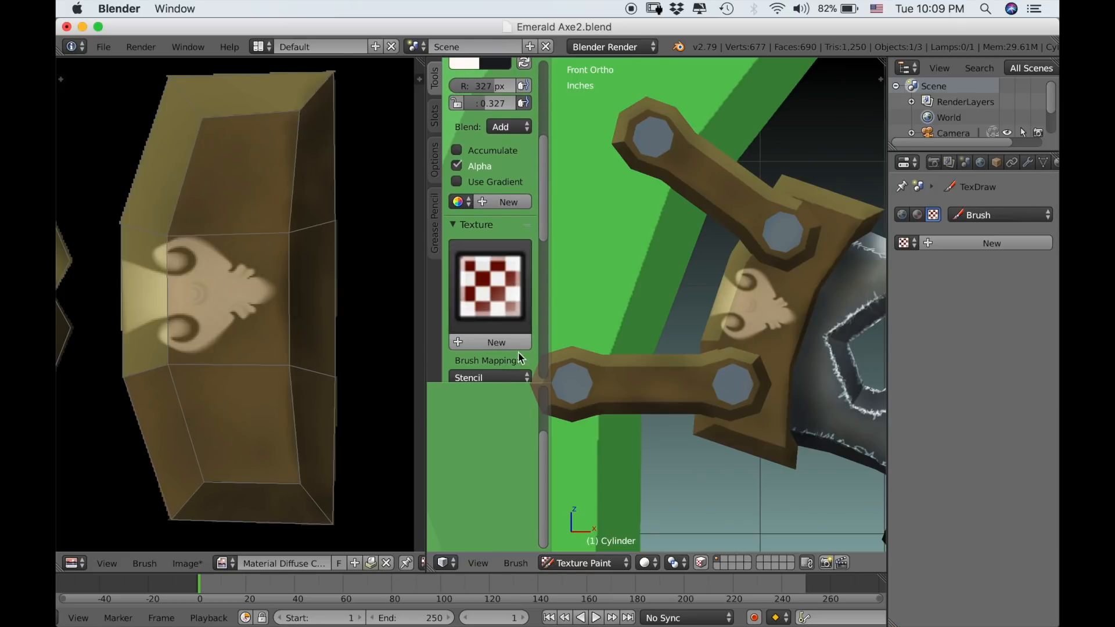
click(503, 377)
click(489, 347)
- Set the brush blend mode to Multiply and sample the bracket's brown as the paint colour
scroll(628, 348, down, 6)
shift+middle_drag(723, 371, 707, 356)
scroll(715, 326, up, 4)
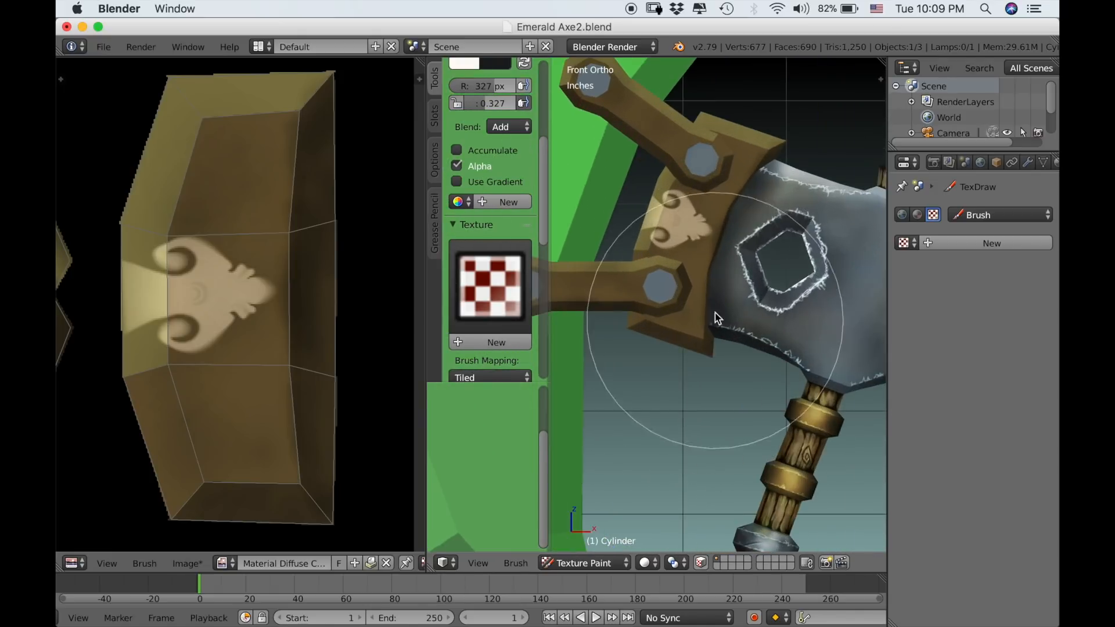
scroll(715, 319, up, 4)
scroll(725, 384, up, 2)
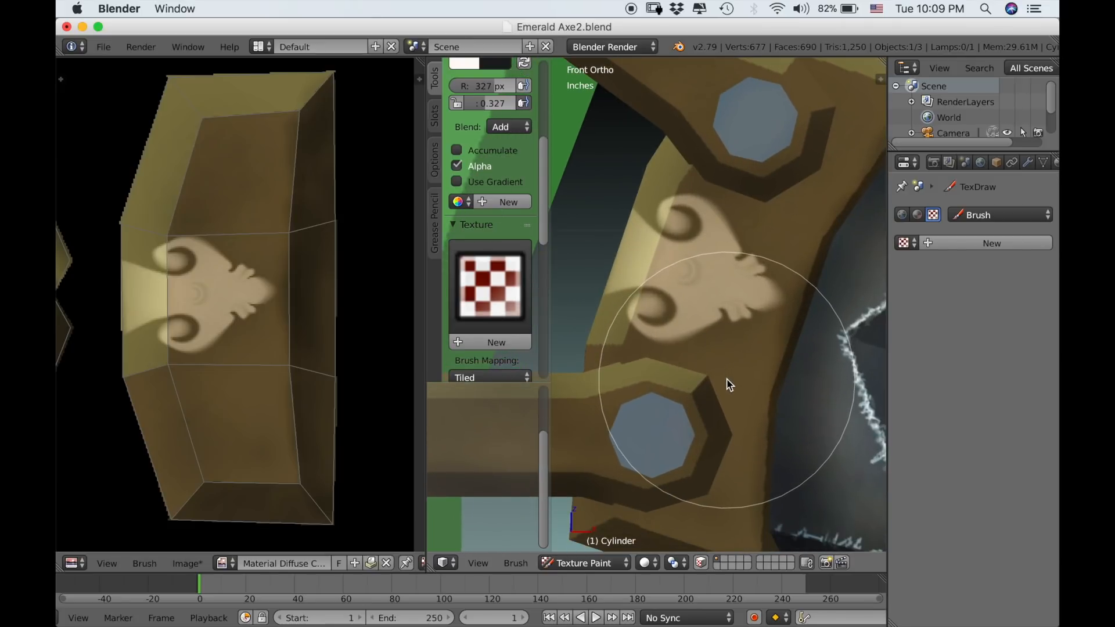
scroll(728, 380, up, 2)
shift+middle_drag(734, 356, 730, 384)
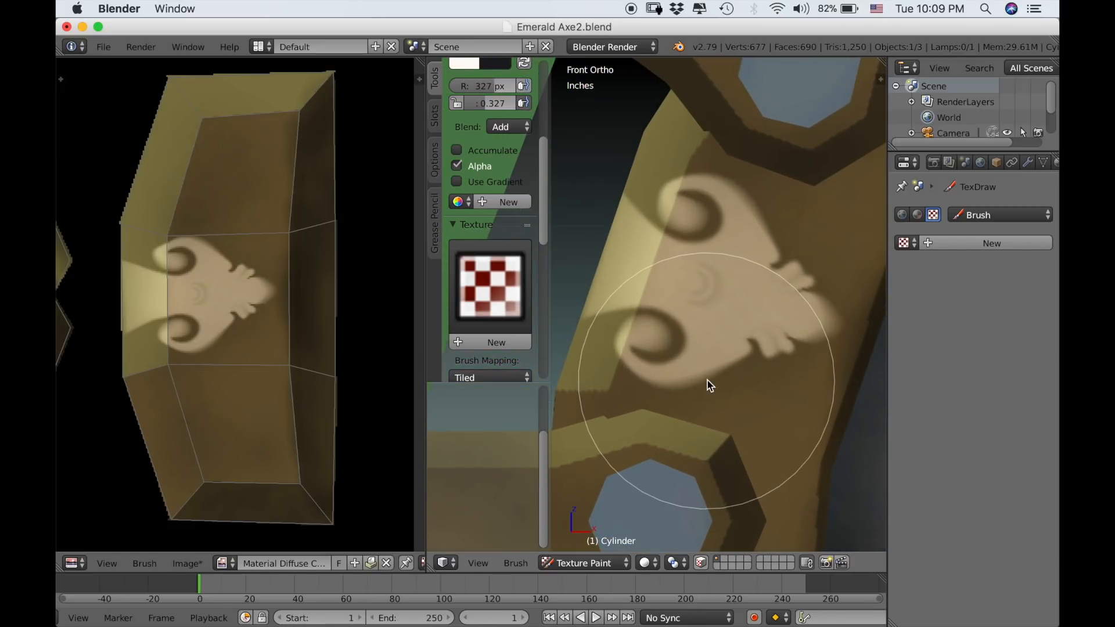
scroll(530, 248, up, 8)
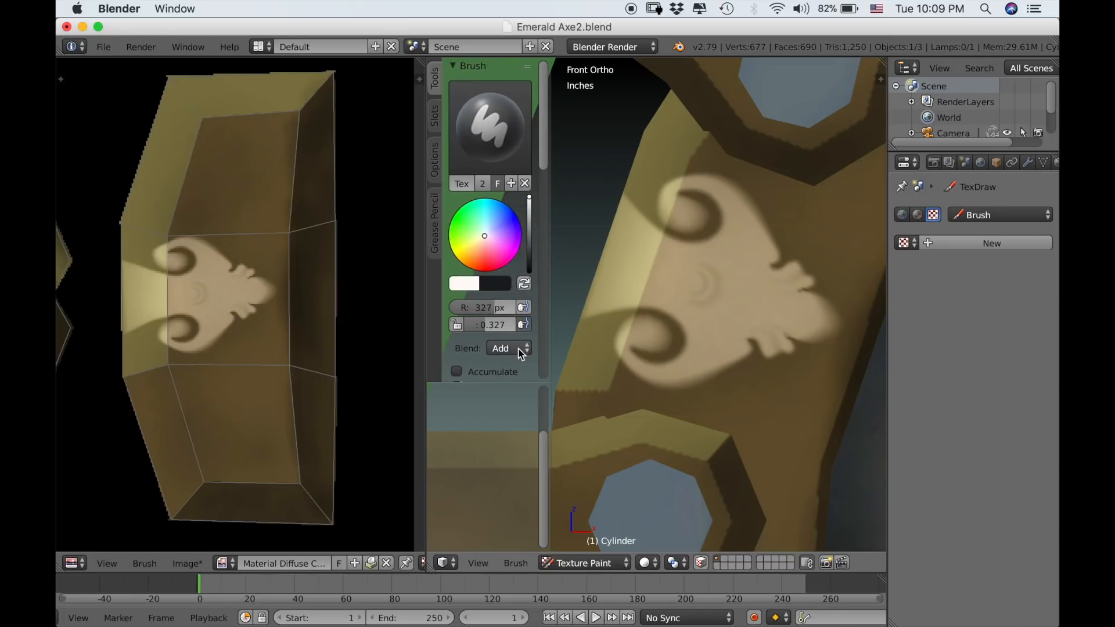
click(521, 352)
click(522, 283)
key(s)
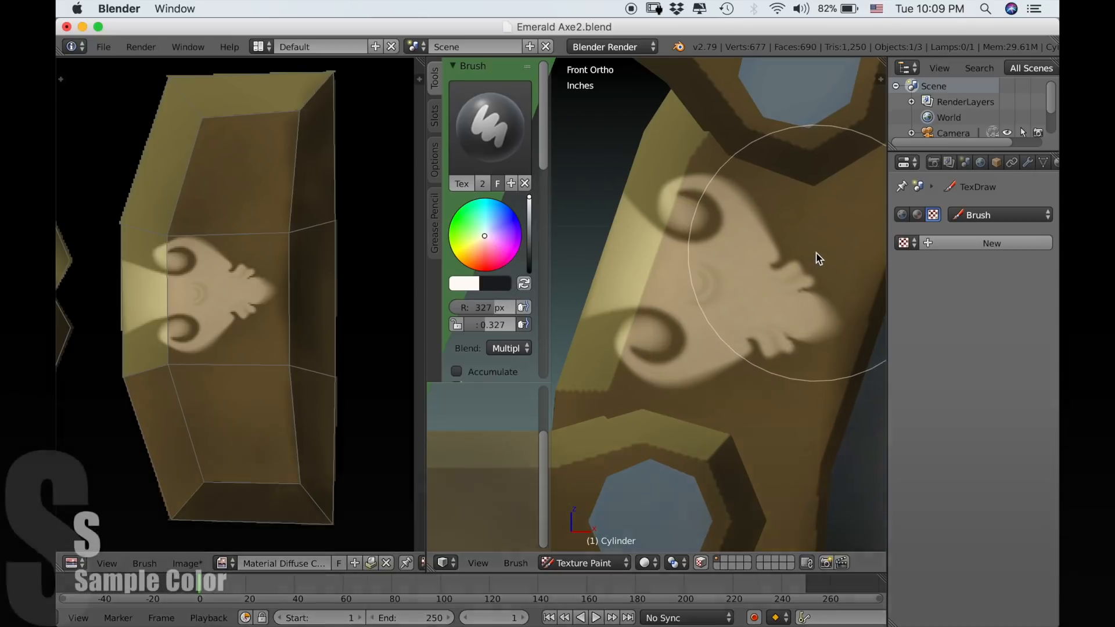
- Set the brush radius to 93 px and paint brown shading over the ornament's body and pointed tip
key(f)
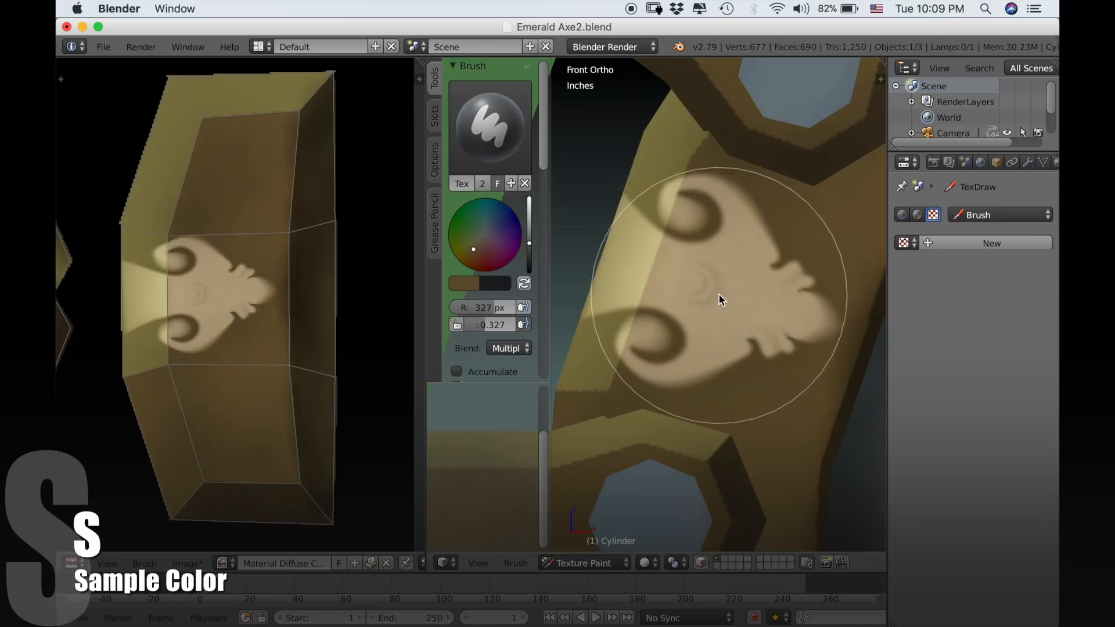
click(632, 302)
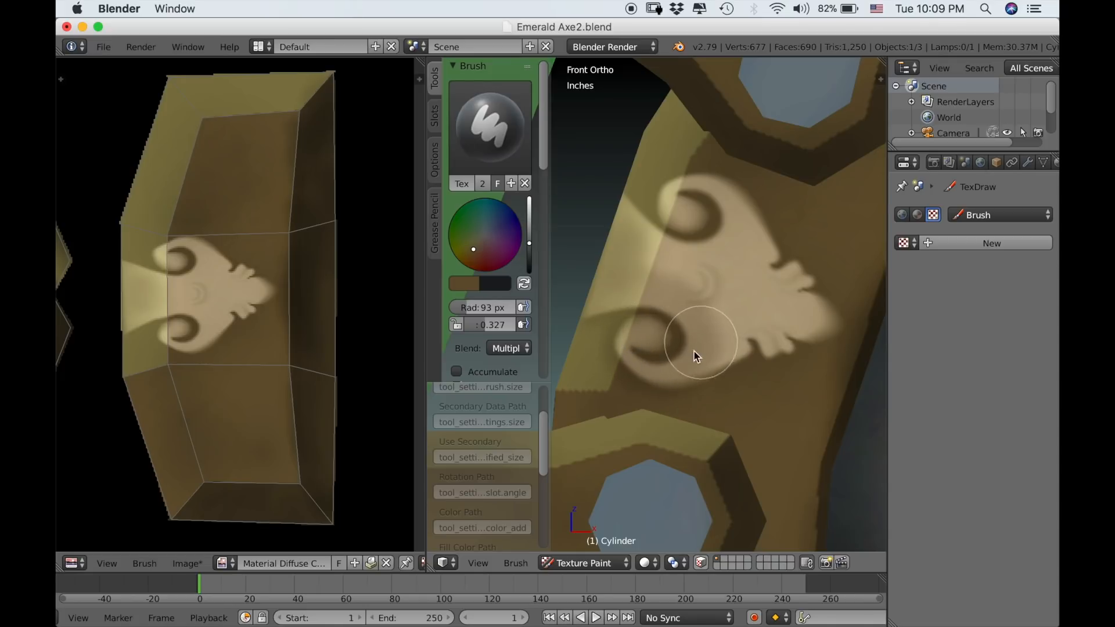
drag(727, 355, 691, 292)
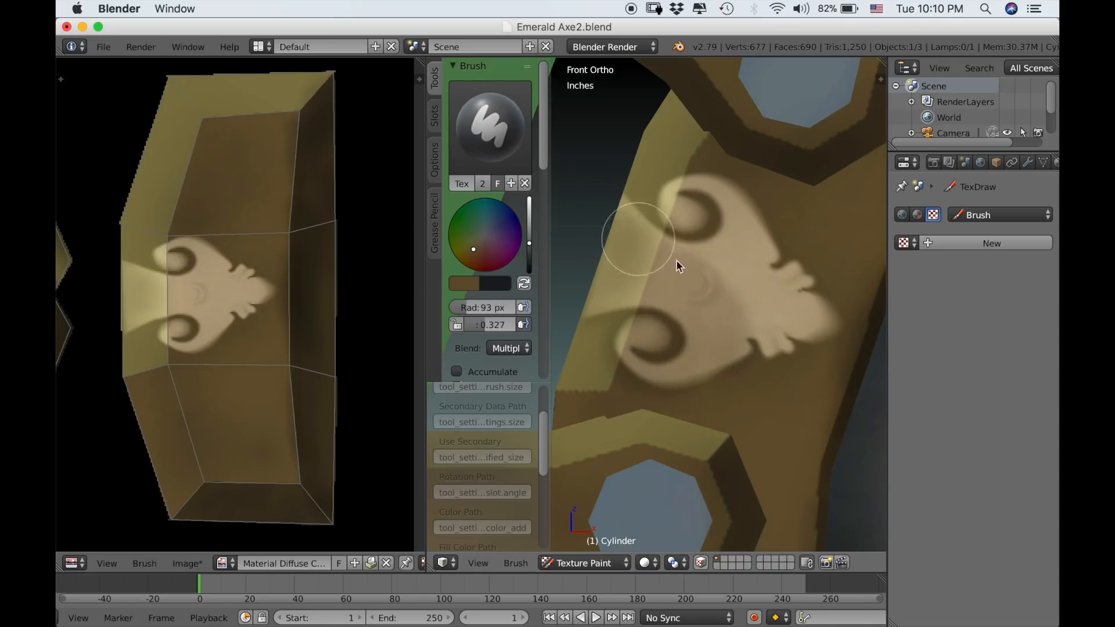
drag(670, 203, 738, 265)
drag(766, 310, 776, 314)
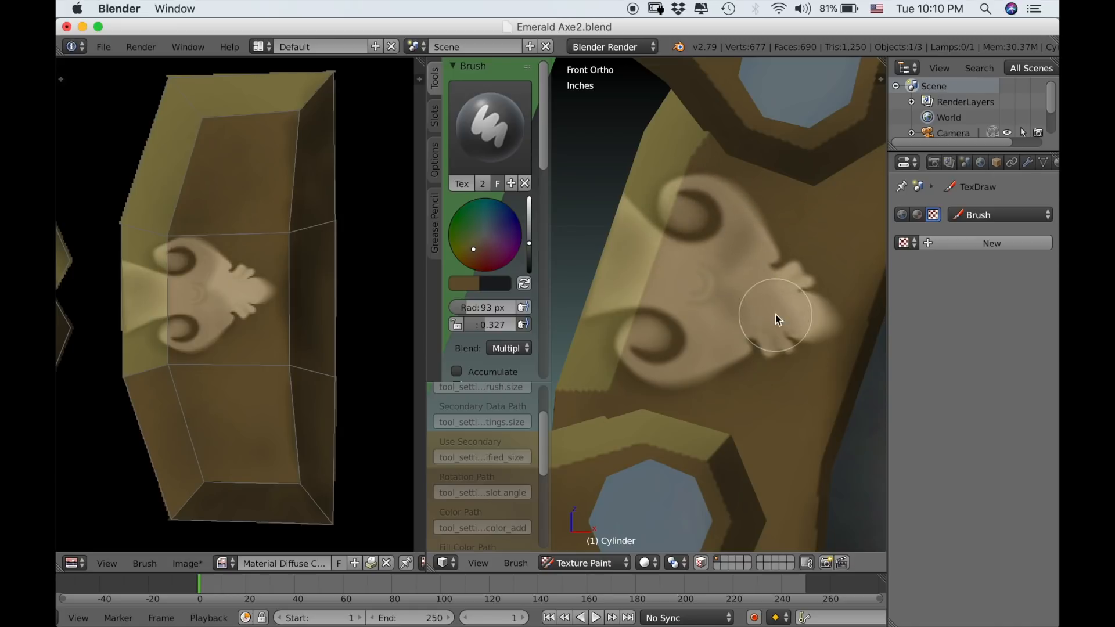
- Set the brush radius to 169 px and darken the ornament further with the near-black secondary colour and the sampled brown
key(f)
click(561, 257)
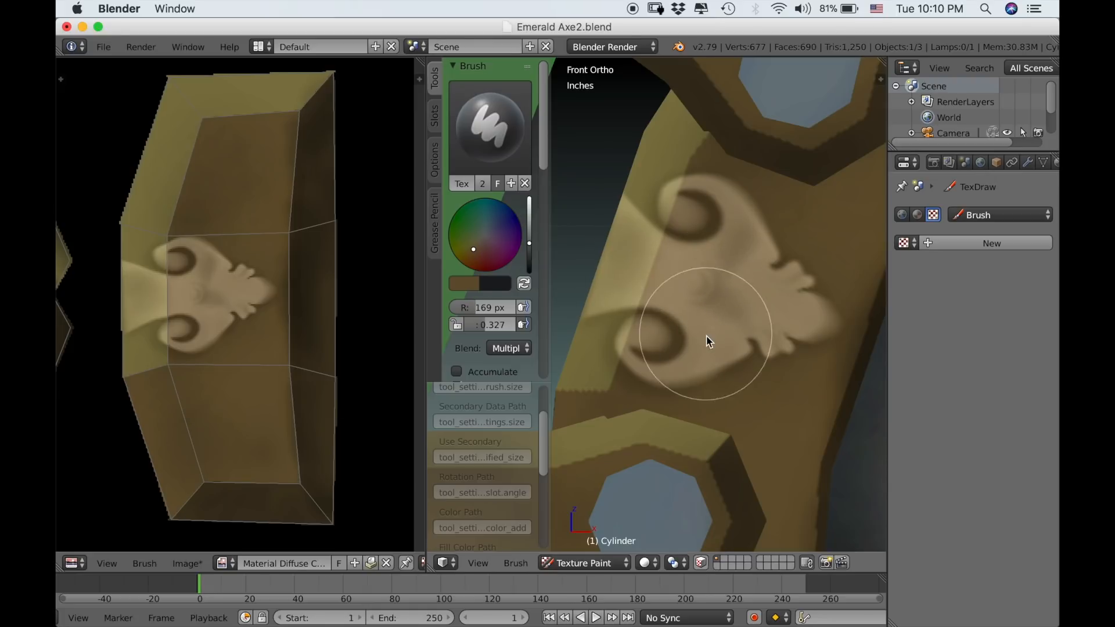
key(x)
mouse_move(624, 232)
mouse_down()
mouse_move(600, 306)
mouse_move(668, 293)
mouse_move(702, 324)
mouse_move(688, 361)
mouse_move(635, 336)
mouse_move(665, 366)
mouse_move(795, 321)
mouse_move(800, 300)
mouse_move(739, 243)
mouse_move(673, 229)
mouse_move(625, 249)
mouse_move(672, 300)
mouse_up()
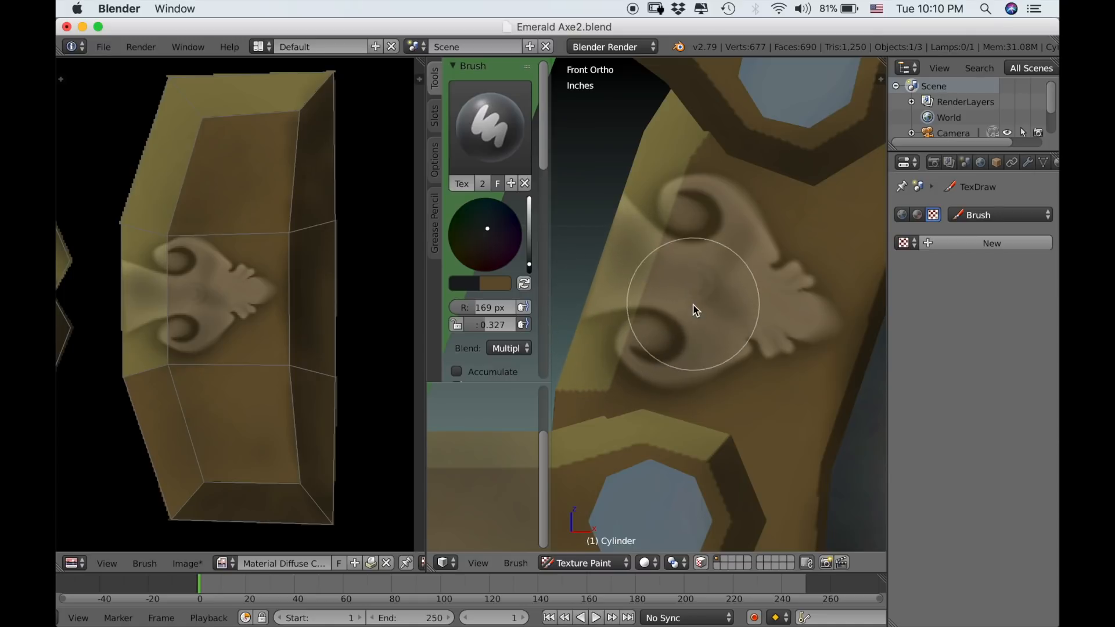
key(x)
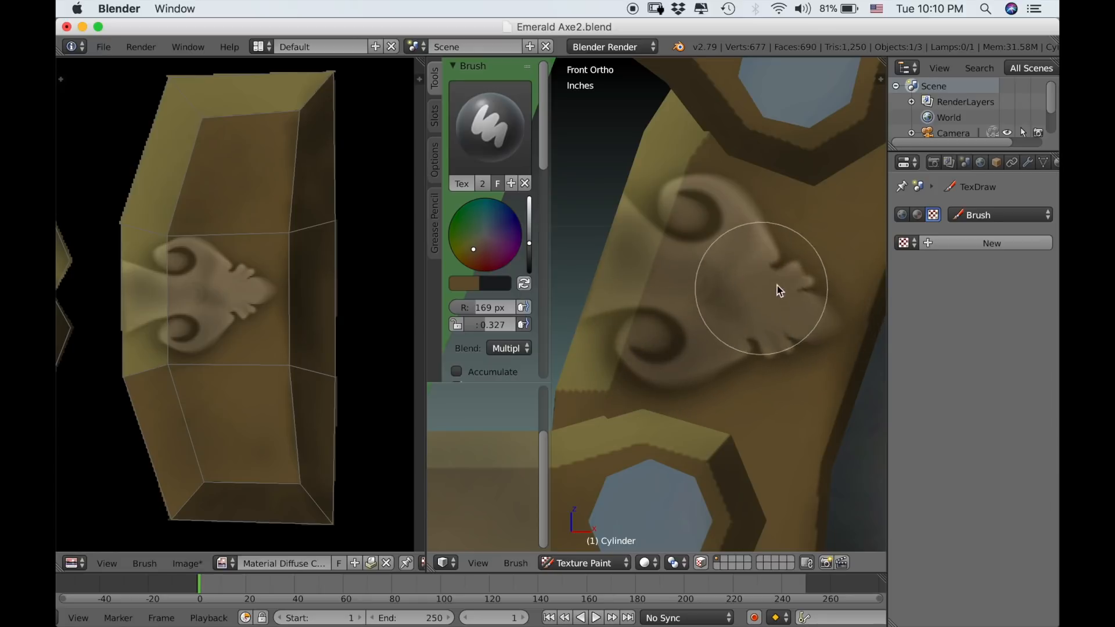
- Change the brush blend mode to Color and tint the whole ornament with the sampled brown
scroll(680, 238, down, 2)
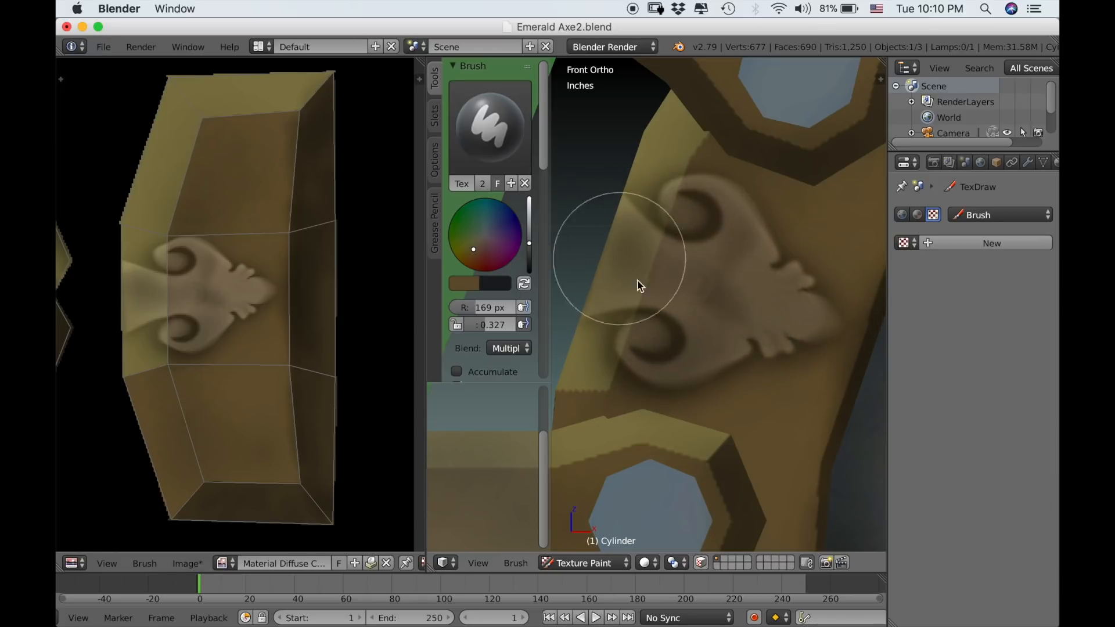
scroll(697, 383, down, 2)
scroll(701, 374, down, 2)
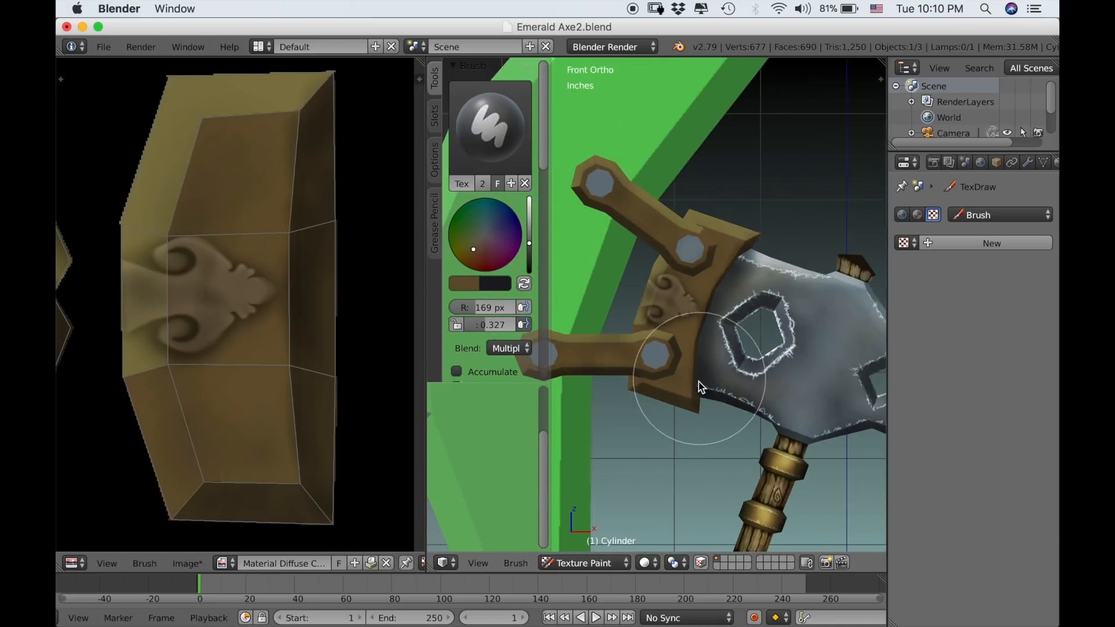
scroll(699, 384, up, 4)
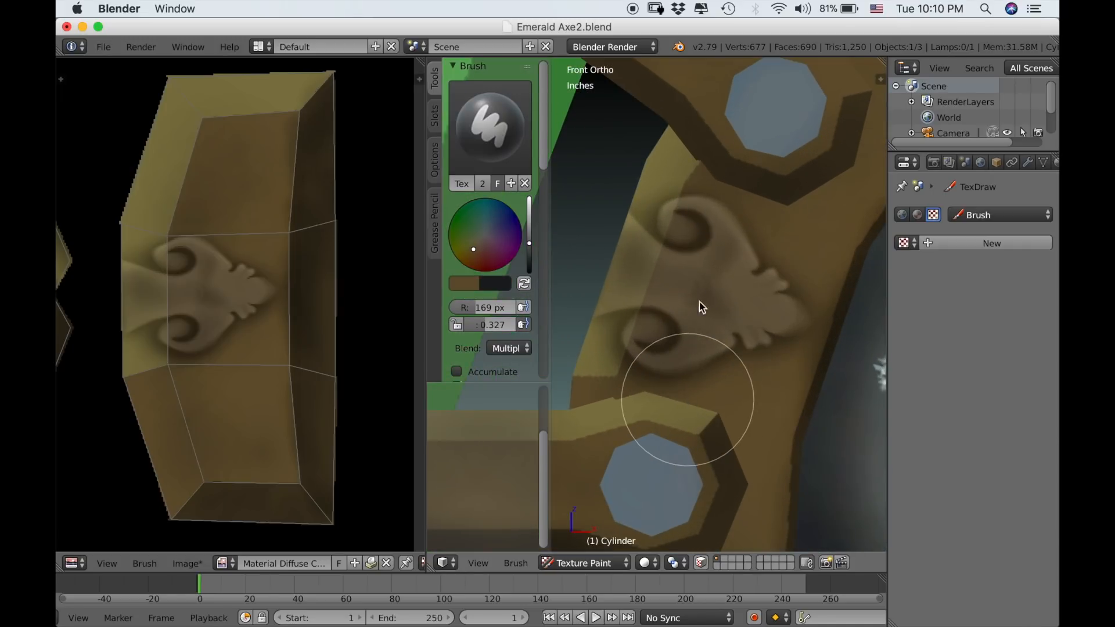
click(509, 348)
click(632, 139)
mouse_move(623, 177)
mouse_down()
mouse_move(810, 225)
mouse_move(656, 273)
mouse_move(634, 247)
mouse_move(644, 279)
mouse_move(680, 289)
mouse_move(689, 326)
mouse_move(654, 329)
mouse_move(774, 326)
mouse_move(742, 291)
mouse_move(721, 226)
mouse_move(677, 224)
mouse_move(707, 294)
mouse_move(722, 274)
mouse_move(712, 317)
mouse_move(766, 293)
mouse_move(725, 252)
mouse_move(711, 395)
mouse_up()
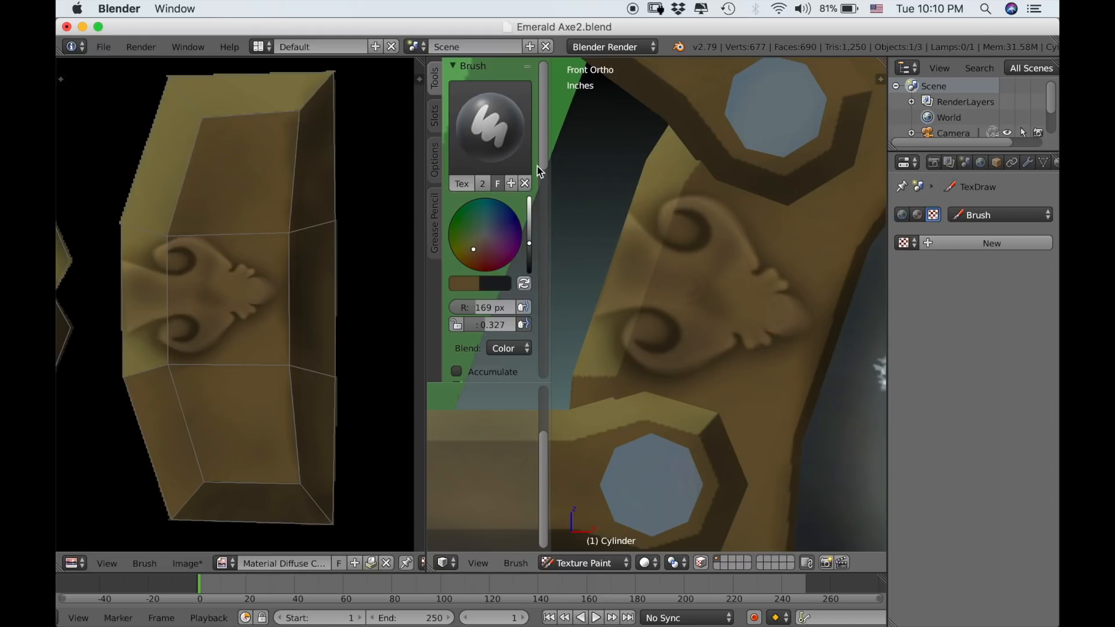
- Switch to the Smear brush with a 91 px radius and smear the paint between the ornament's two scrolls
click(514, 144)
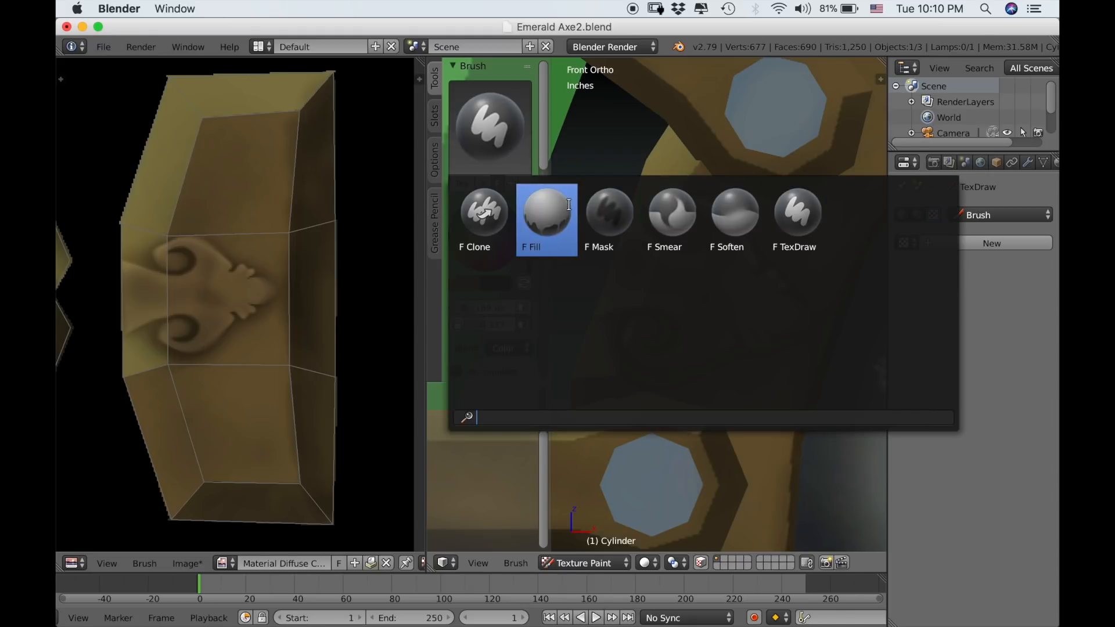
click(672, 216)
key(f)
click(652, 274)
mouse_move(658, 275)
mouse_down()
mouse_move(655, 266)
mouse_move(649, 301)
mouse_up()
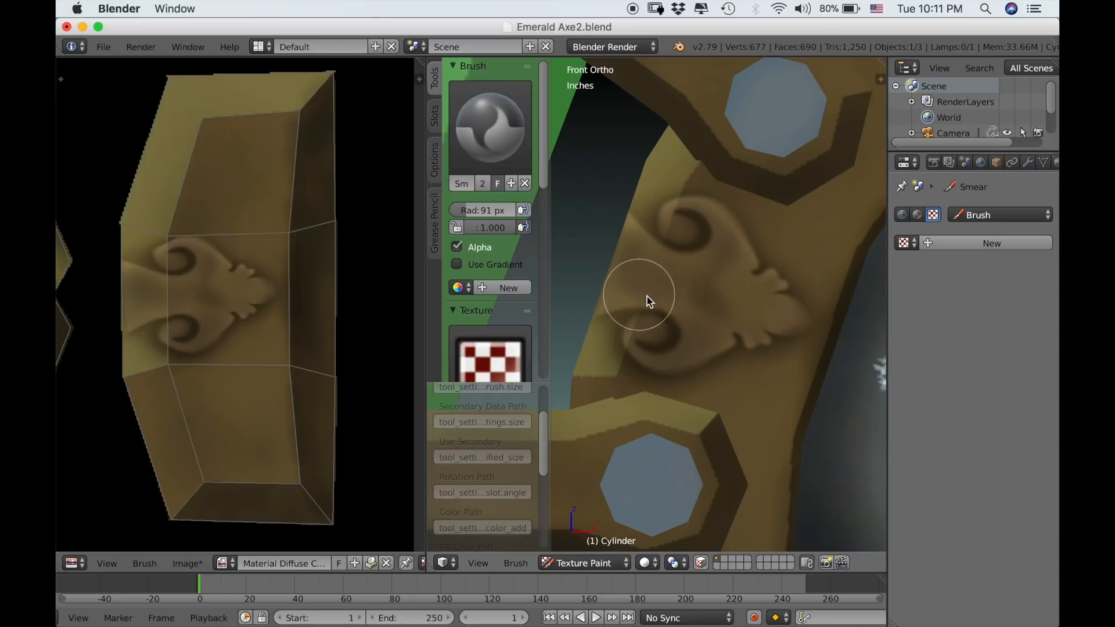
- Reduce the Smear brush radius to 41 px and shape both scrolls into cleaner curls
key(f)
click(677, 233)
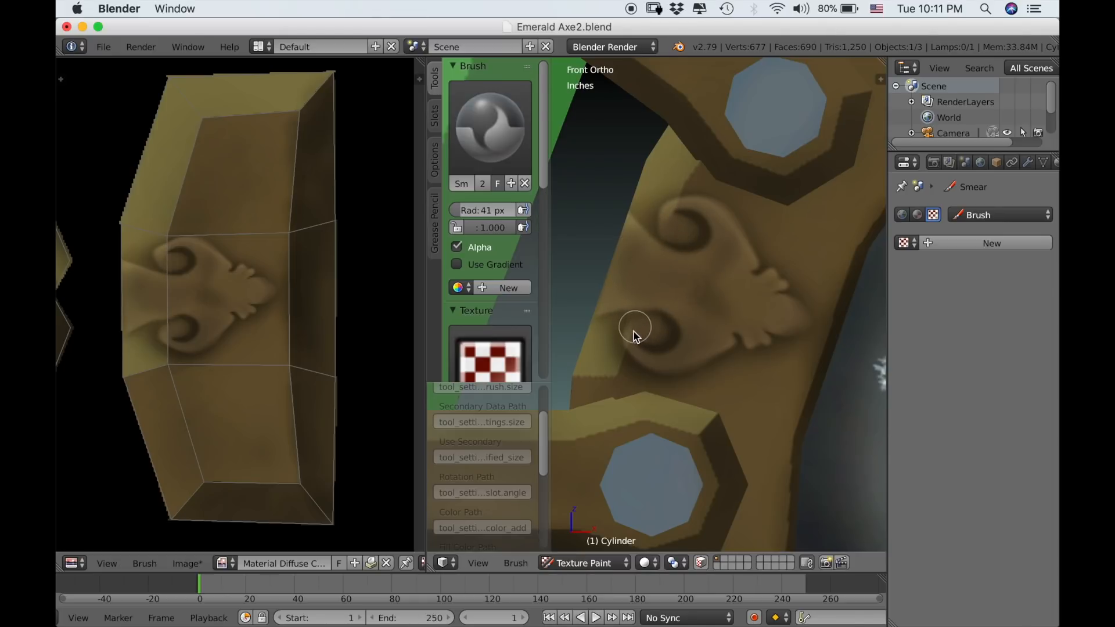
drag(649, 355, 642, 326)
drag(674, 216, 700, 283)
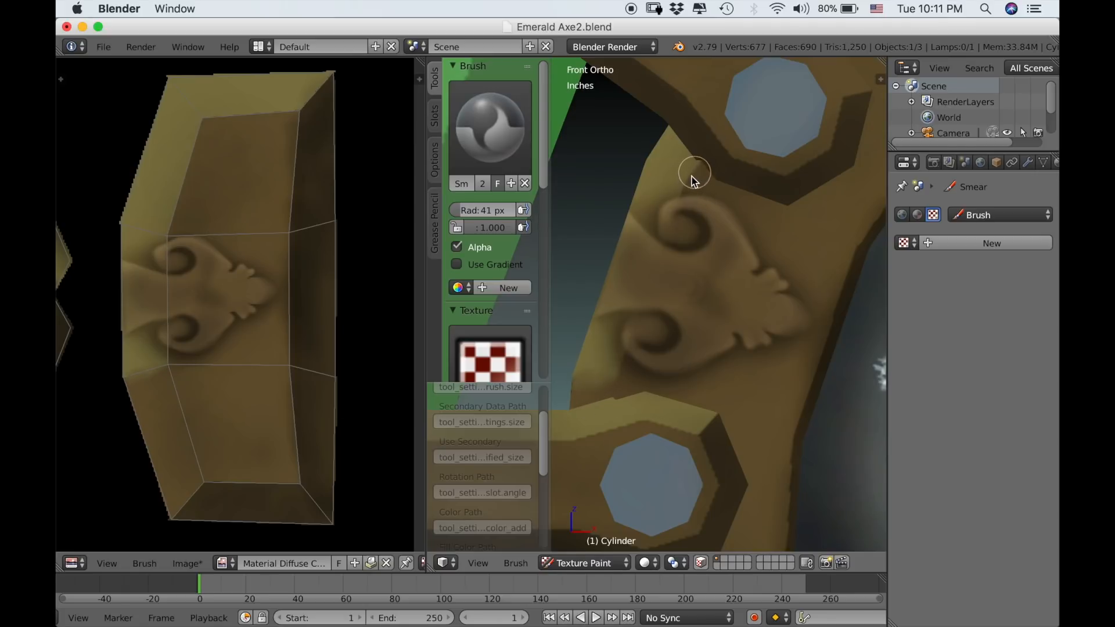
- Switch back to the TexDraw brush, set its blend mode to Overlay and choose a near-white paint colour
scroll(721, 436, down, 8)
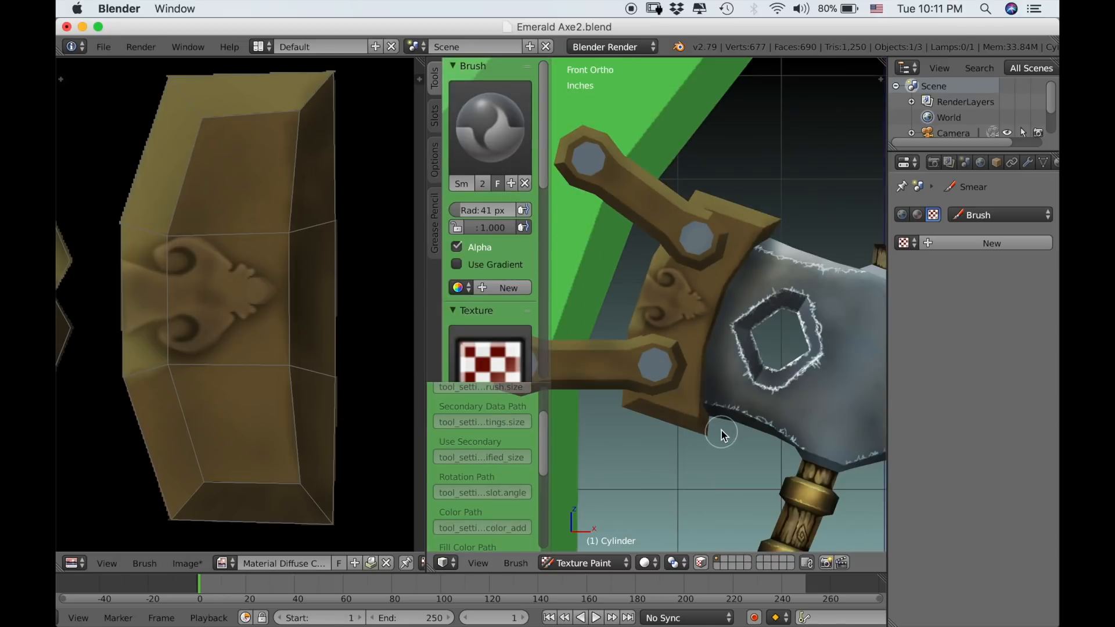
scroll(750, 465, up, 6)
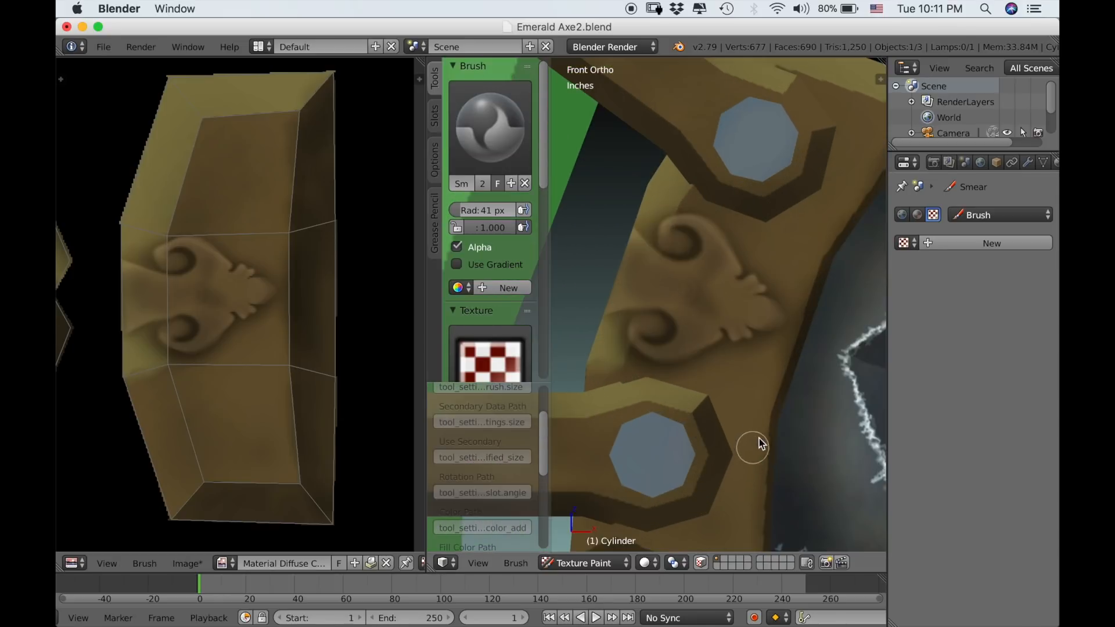
scroll(744, 451, up, 3)
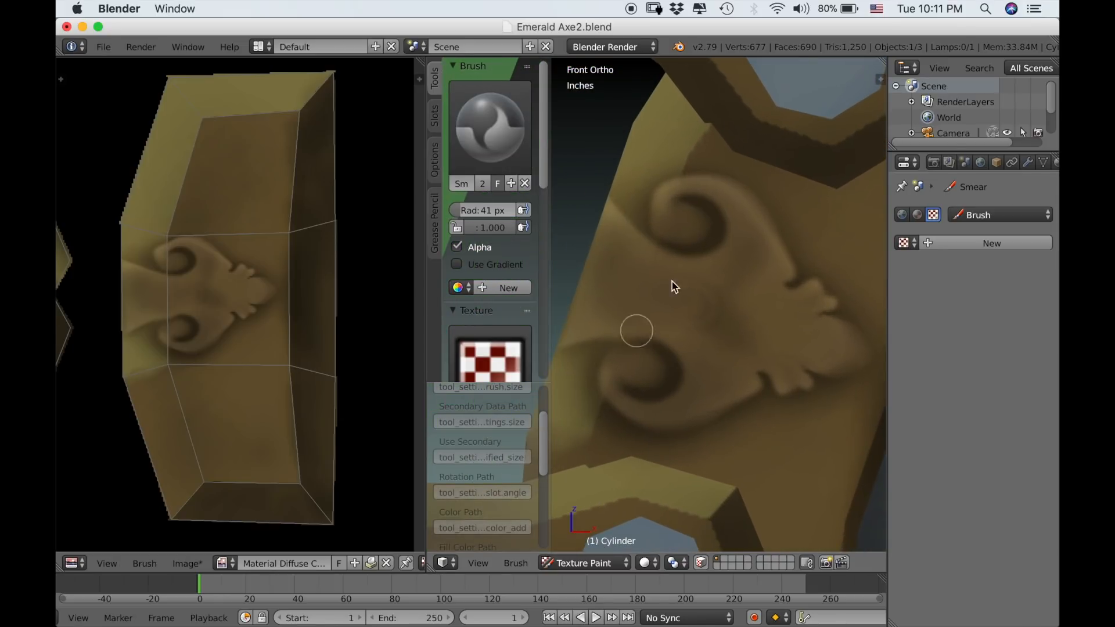
click(514, 130)
click(798, 216)
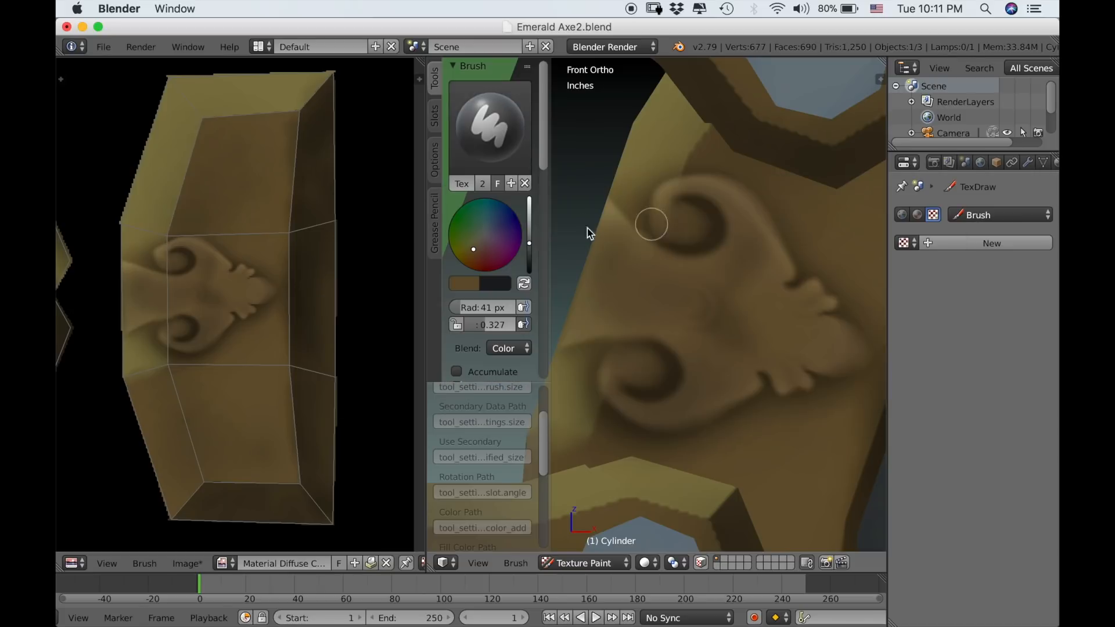
click(511, 348)
click(509, 192)
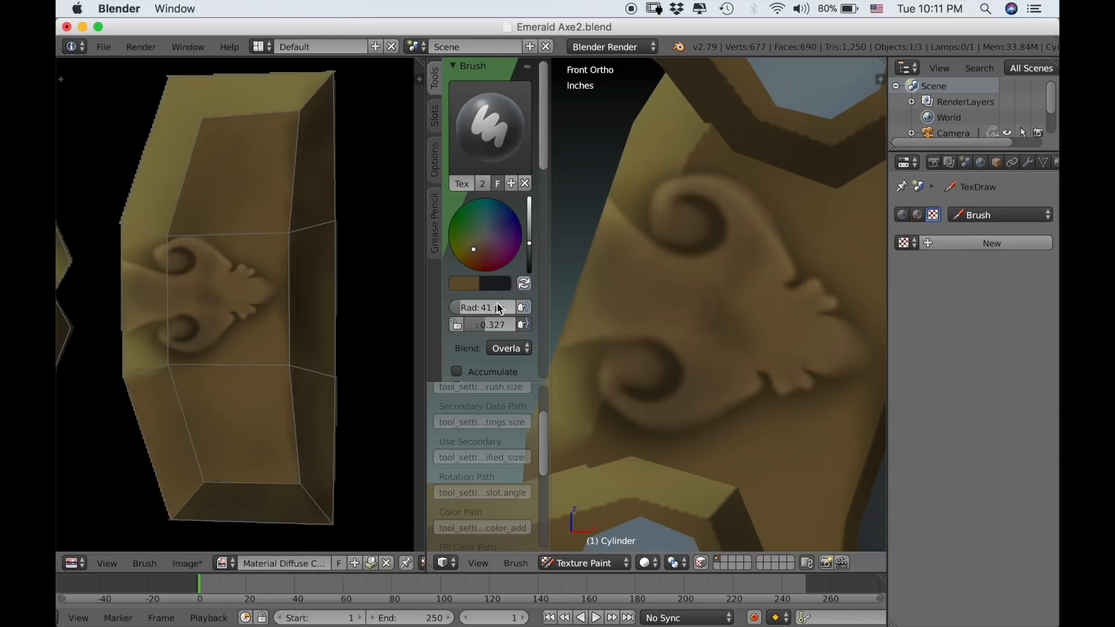
drag(528, 234, 532, 187)
drag(487, 236, 484, 236)
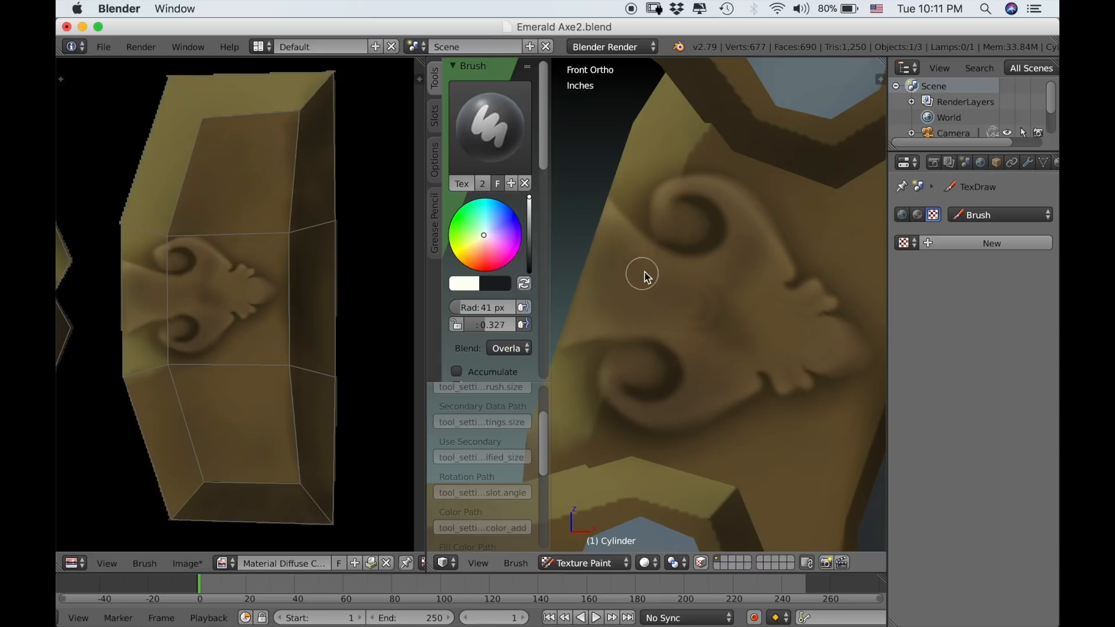
- Swap to the near-black colour and paint Overlay shadows along the ornament's outline, scrolls and tip
key(x)
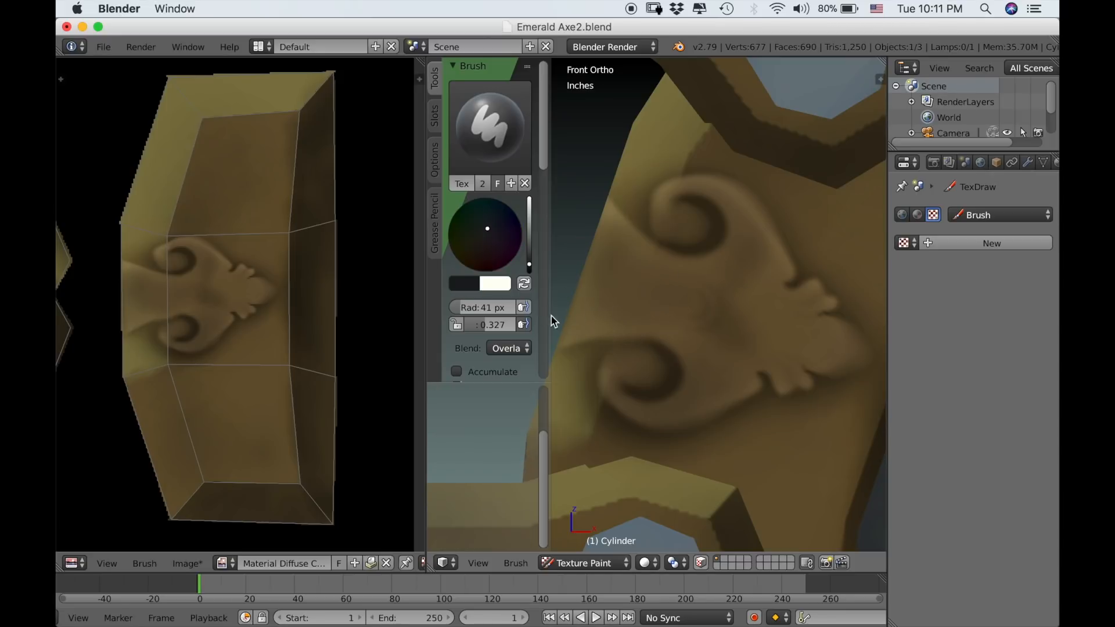
mouse_move(574, 355)
mouse_down()
mouse_move(641, 342)
mouse_move(656, 390)
mouse_move(601, 397)
mouse_up()
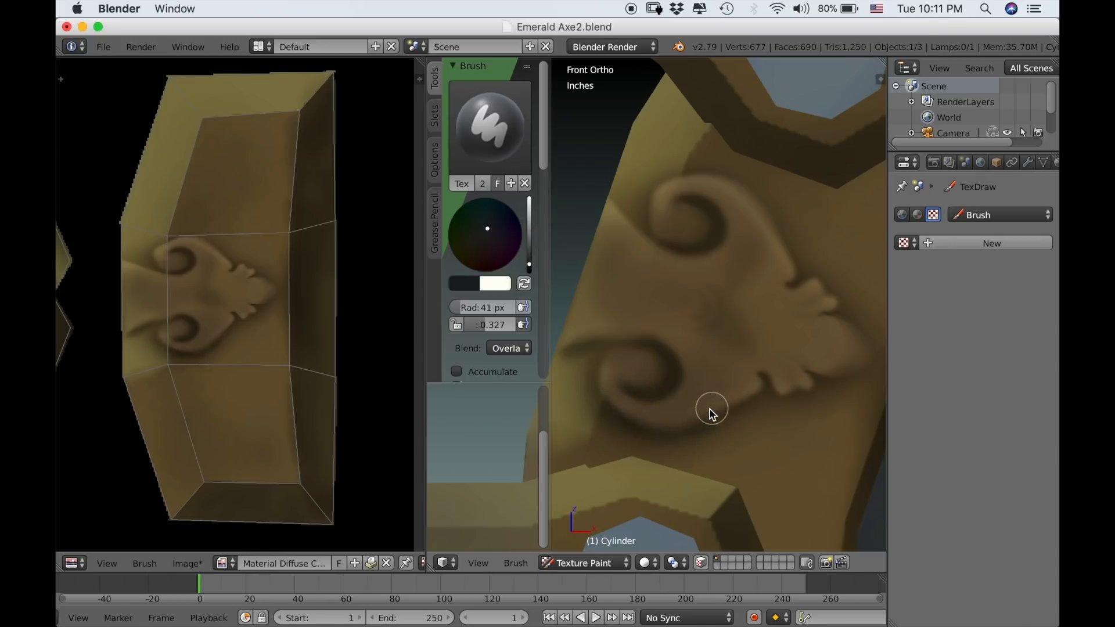
mouse_move(763, 385)
mouse_down()
mouse_move(783, 401)
mouse_move(870, 371)
mouse_up()
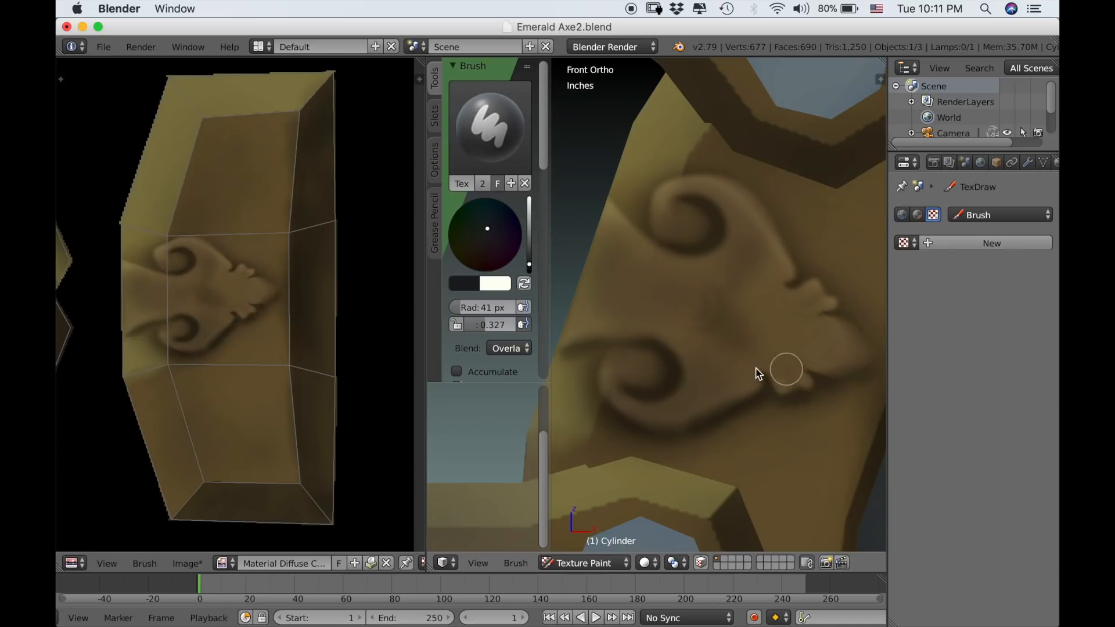
mouse_move(660, 204)
mouse_down()
mouse_move(673, 241)
mouse_move(708, 246)
mouse_move(710, 228)
mouse_move(683, 212)
mouse_up()
mouse_move(806, 356)
mouse_down()
mouse_move(809, 319)
mouse_move(832, 319)
mouse_up()
mouse_move(581, 352)
mouse_down()
mouse_move(560, 349)
mouse_move(618, 364)
mouse_move(651, 352)
mouse_move(674, 372)
mouse_move(768, 262)
mouse_up()
scroll(768, 260, down, 3)
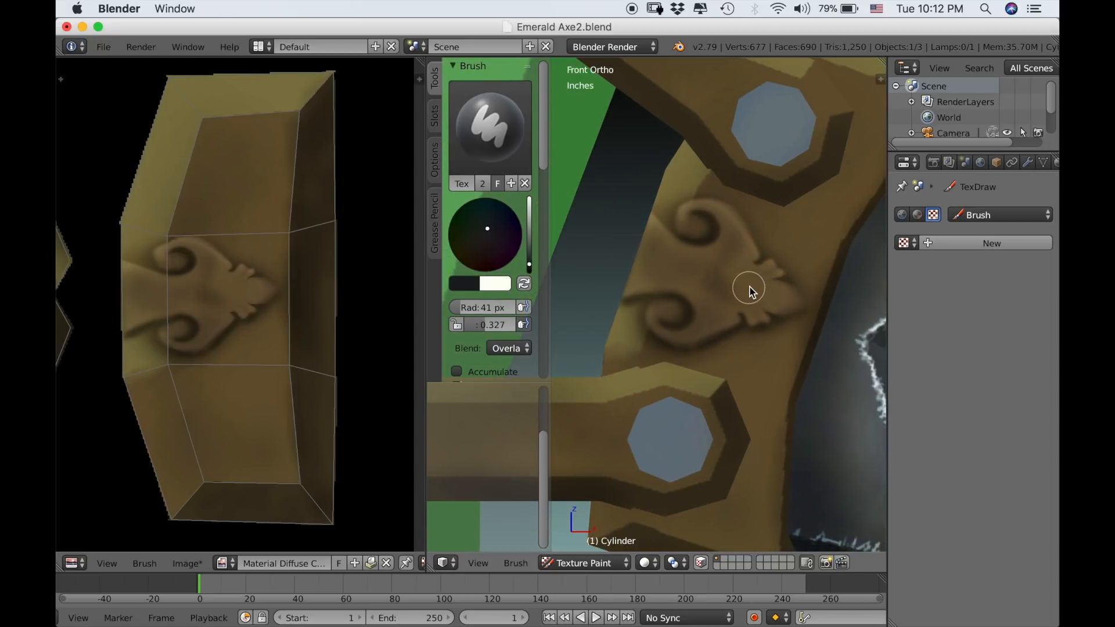
- Set the brush radius to 19 px, swap to near-white and paint highlights along the ornament's upper scroll, edge and tip
key(f)
click(692, 311)
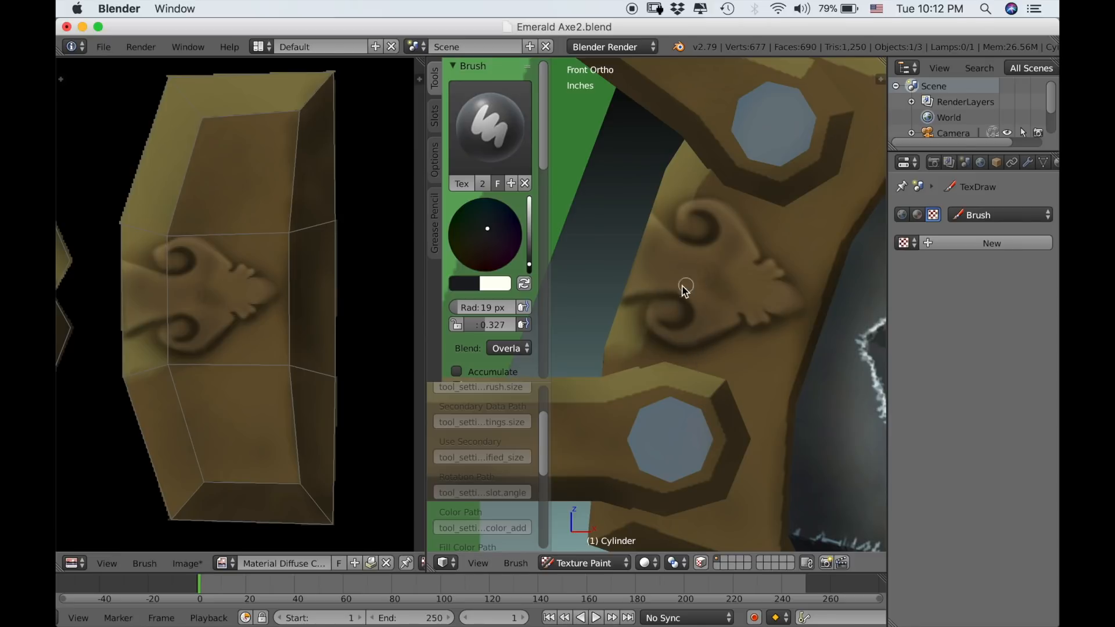
key(x)
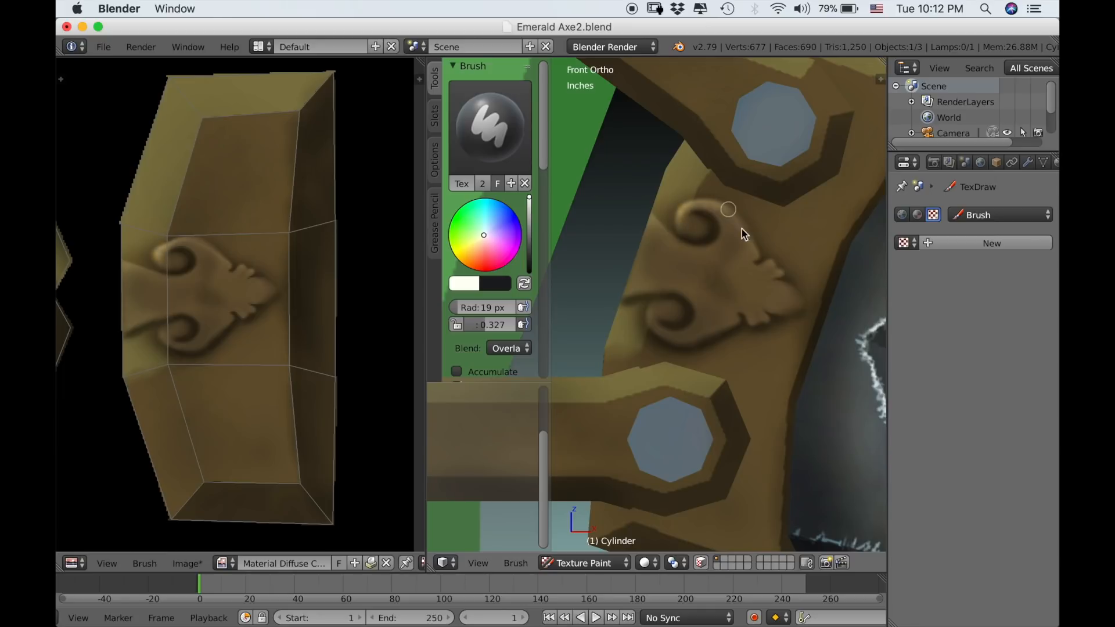
mouse_move(738, 221)
mouse_down()
mouse_move(759, 256)
mouse_move(792, 269)
mouse_move(787, 287)
mouse_move(803, 315)
mouse_up()
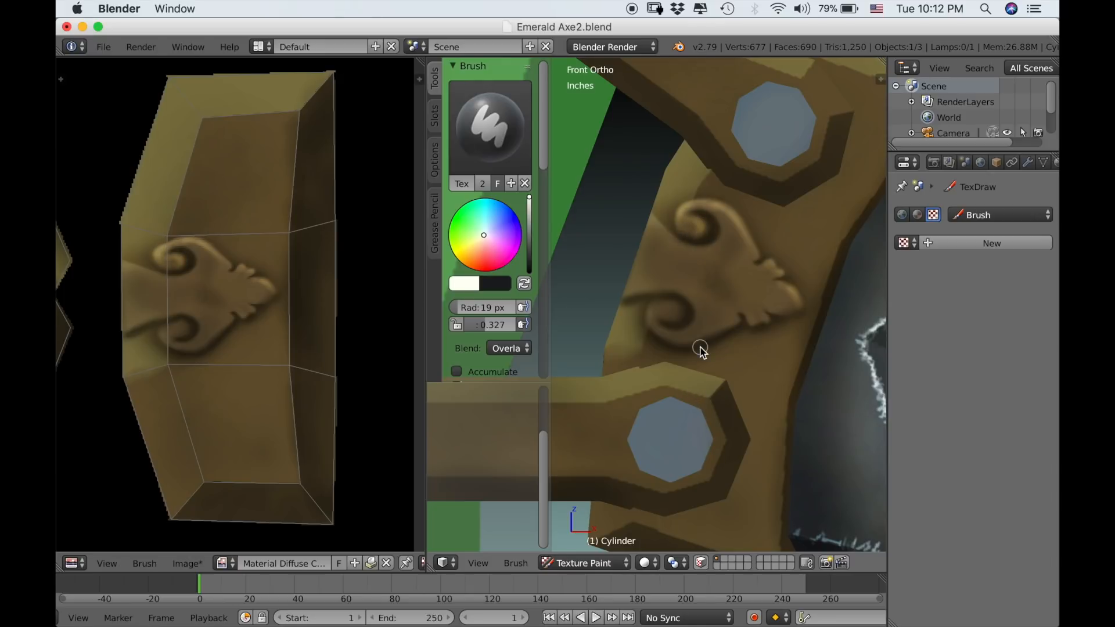
- Highlight the ornament's lower scroll in near-white with a 26 px brush and brighten its whole body with a 58 px brush
key(f)
click(640, 294)
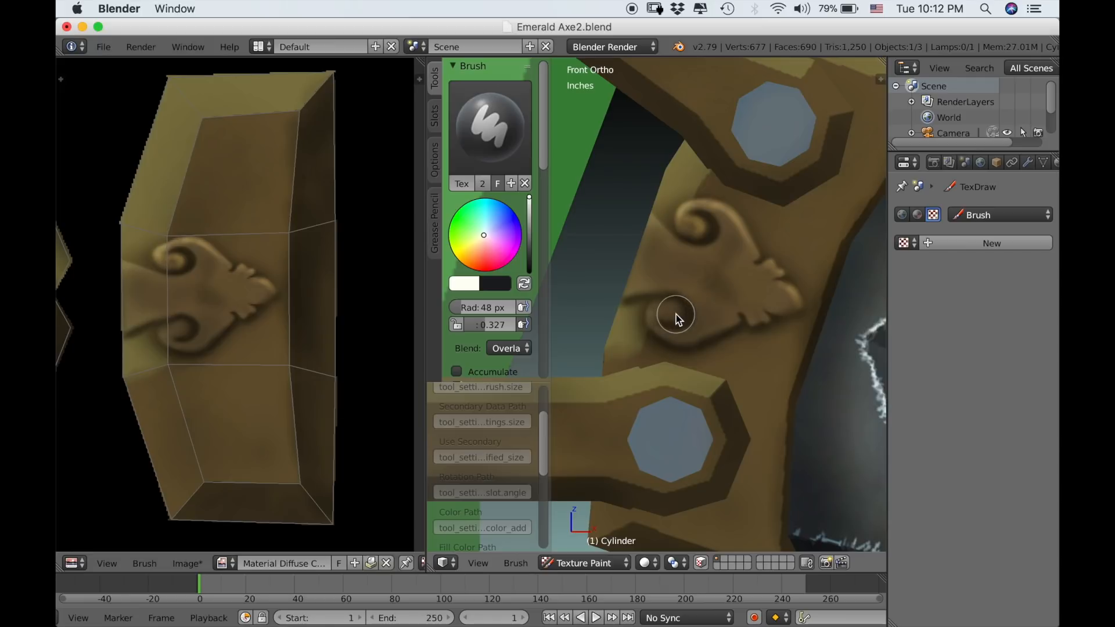
key(f)
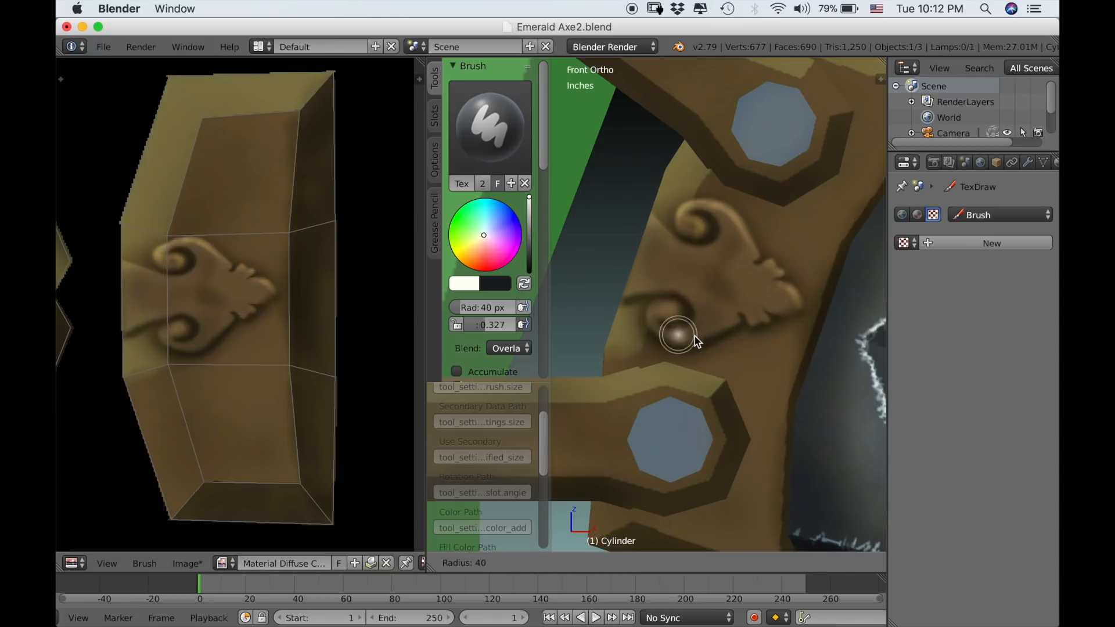
click(673, 334)
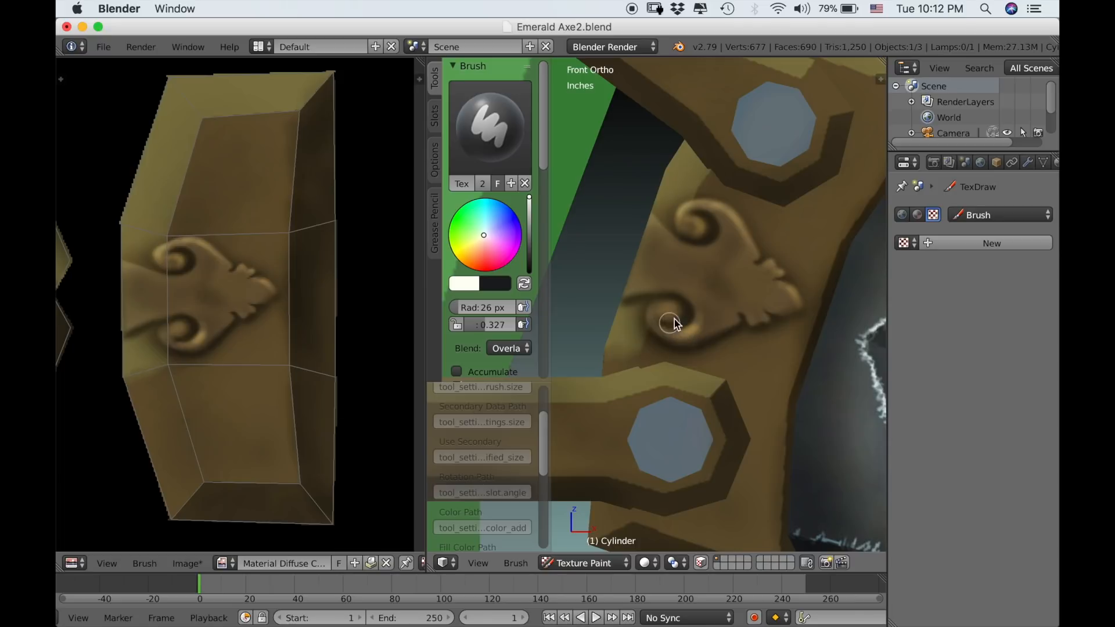
key(f)
click(657, 267)
mouse_move(658, 268)
mouse_down()
mouse_move(628, 266)
mouse_move(687, 269)
mouse_move(748, 291)
mouse_move(643, 247)
mouse_move(627, 261)
mouse_move(697, 303)
mouse_move(694, 278)
mouse_move(734, 249)
mouse_move(702, 279)
mouse_move(790, 314)
mouse_up()
scroll(790, 313, down, 5)
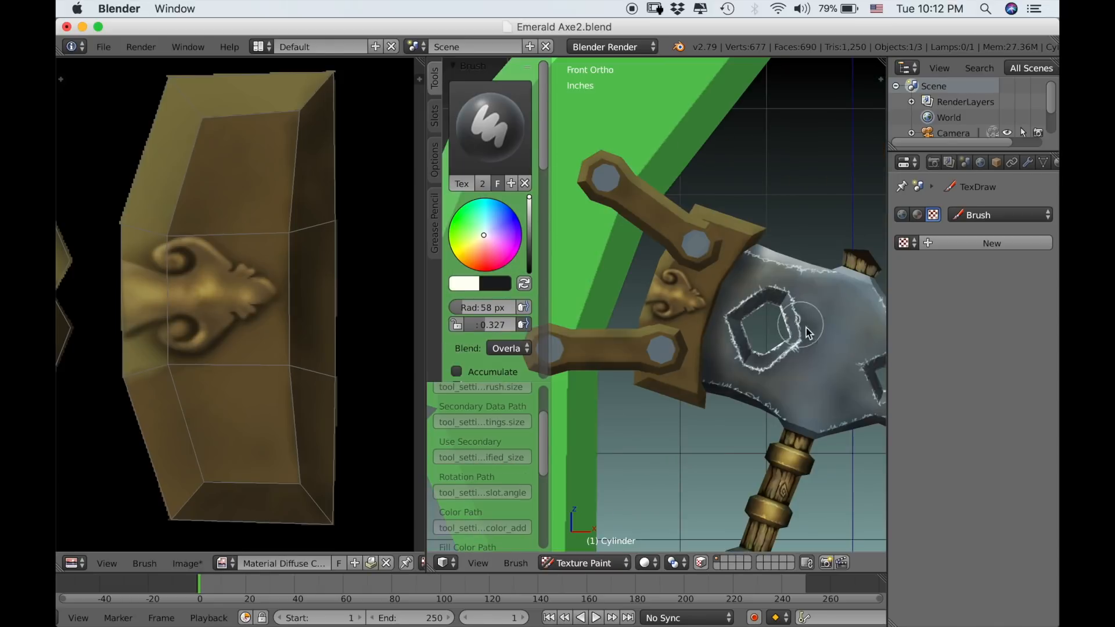
scroll(821, 363, up, 3)
scroll(779, 375, up, 4)
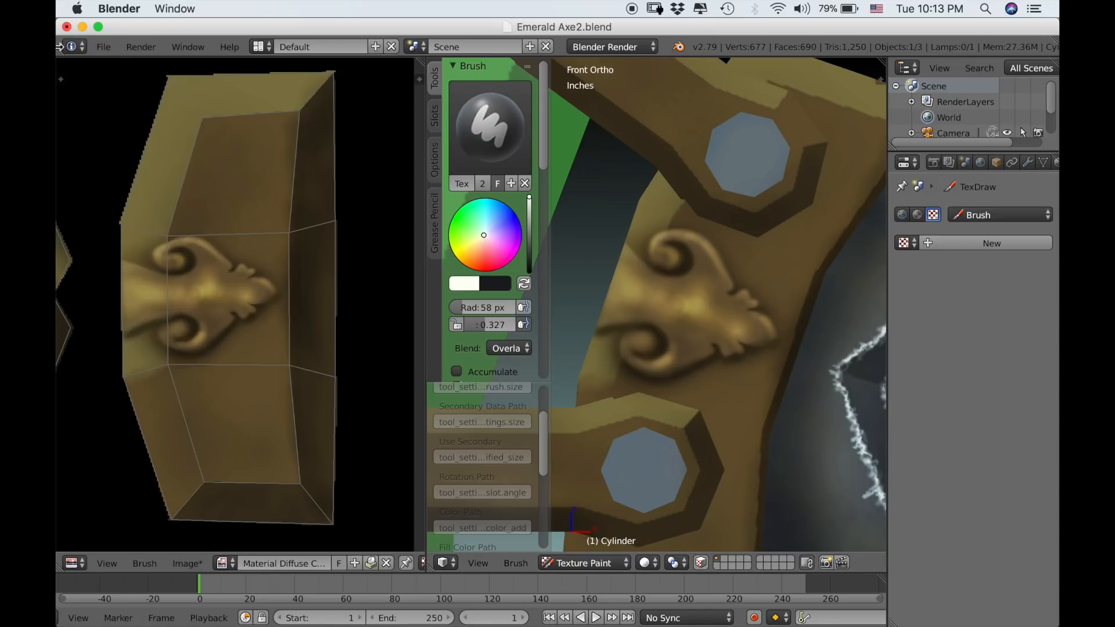
- Reduce the brush radius to 2 px and raise its strength to 1.000 for fine edge work
scroll(214, 206, up, 2)
scroll(221, 224, down, 2)
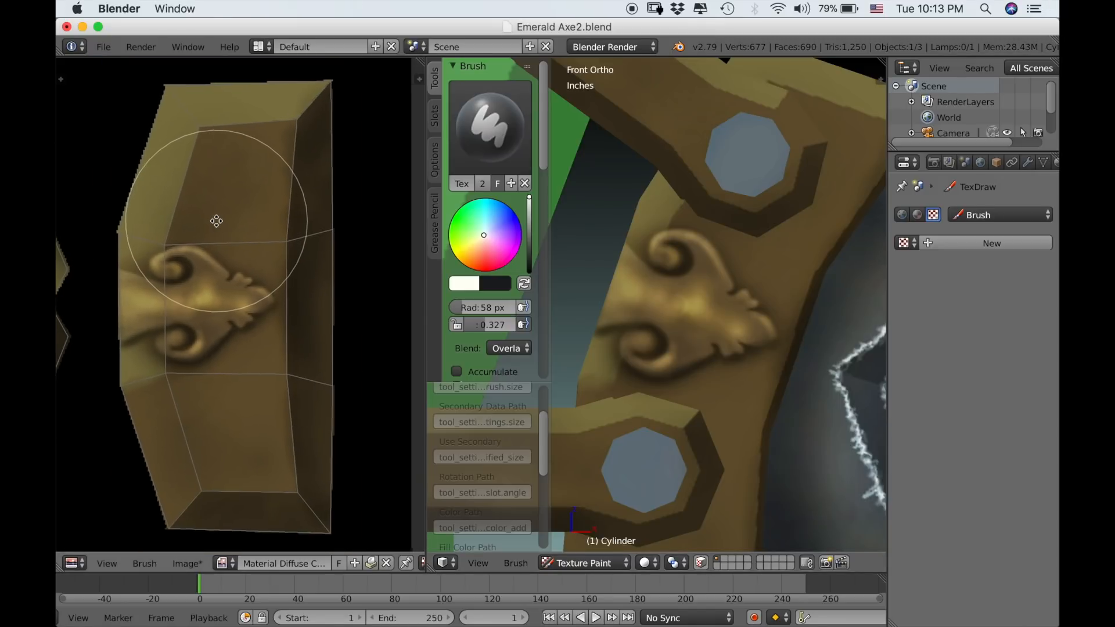
key(f)
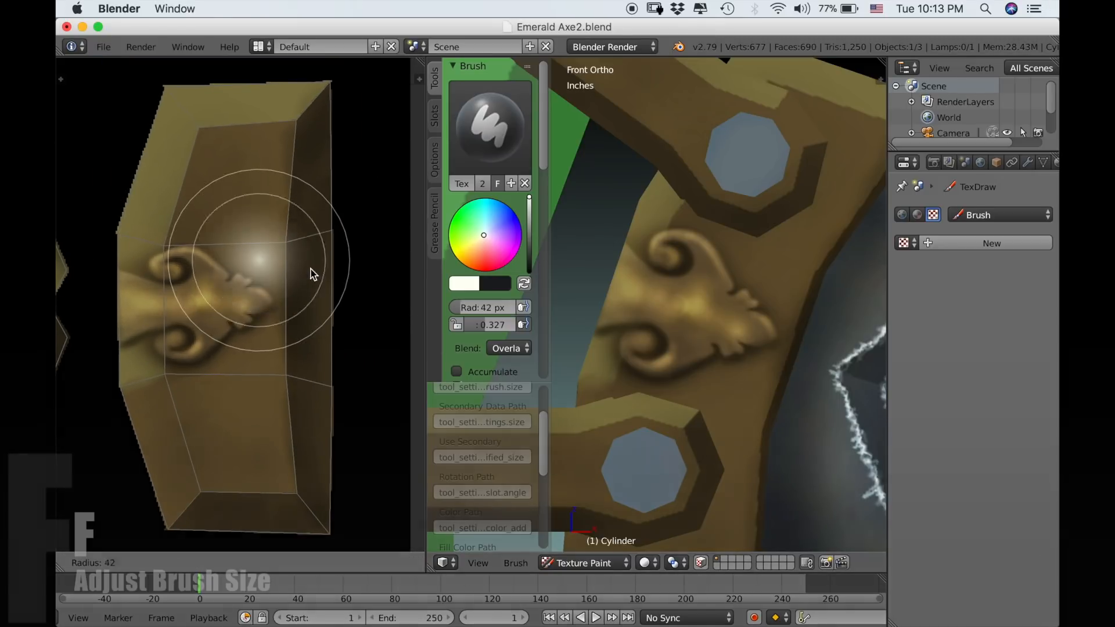
click(263, 267)
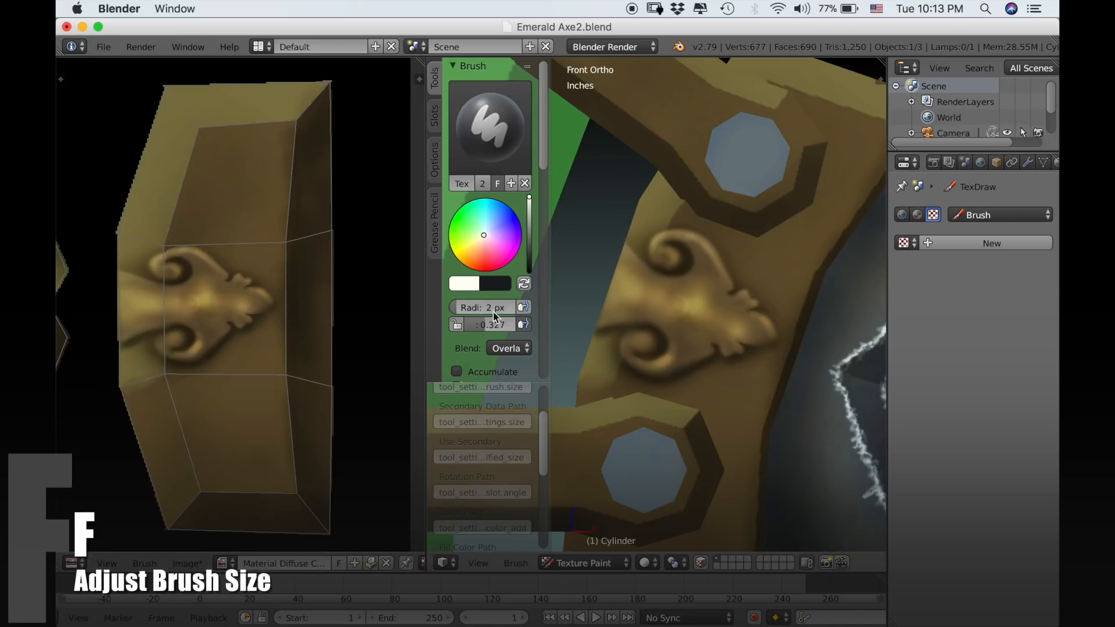
key(f)
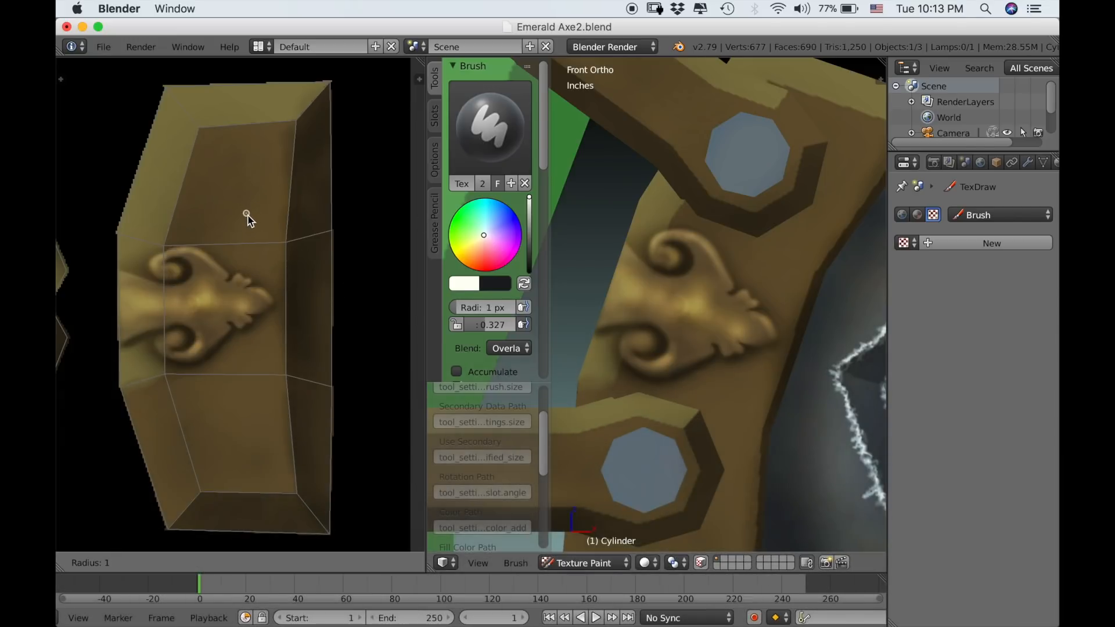
key(Escape)
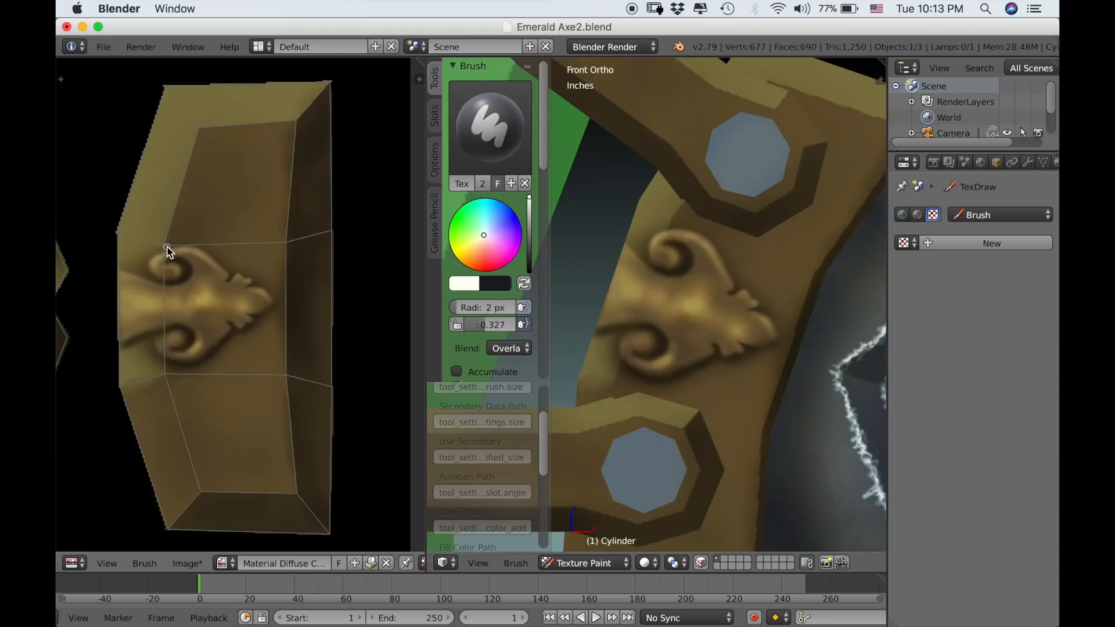
drag(498, 326, 552, 327)
- Paint thin, jagged near-white Overlay highlights along the edges of the bracket's front face in the texture image
drag(166, 250, 164, 234)
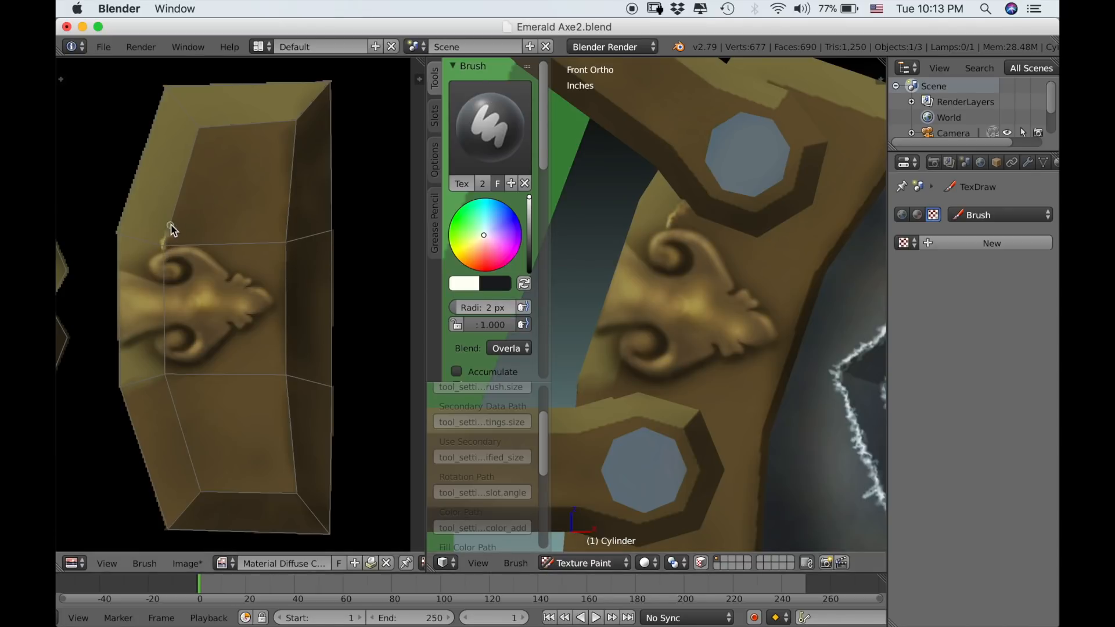
drag(176, 213, 184, 175)
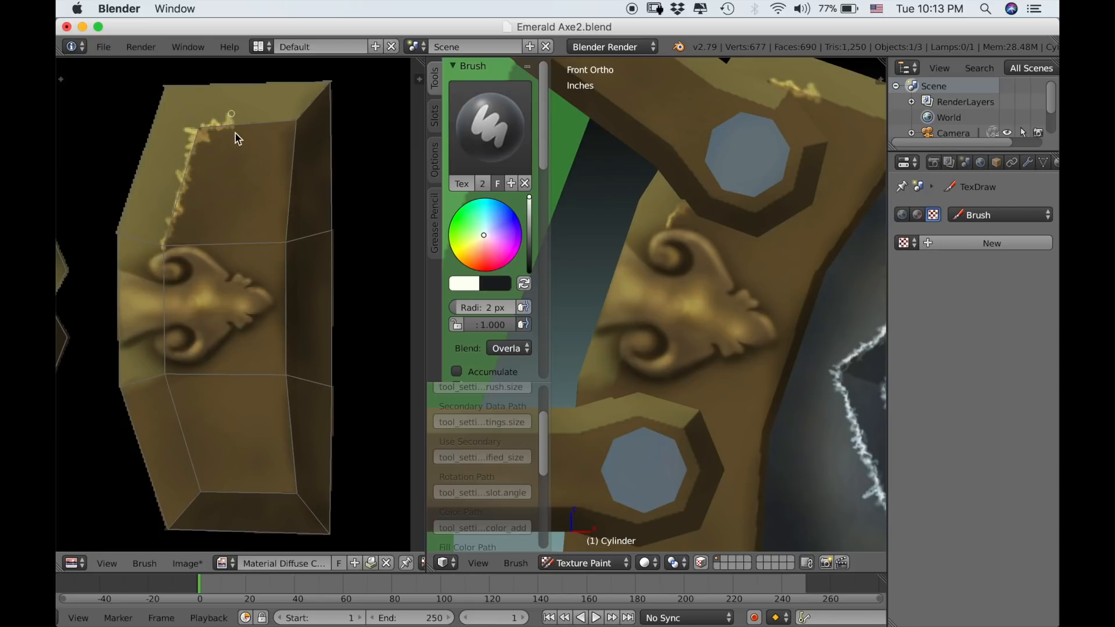
mouse_move(251, 121)
mouse_down()
mouse_move(280, 120)
mouse_move(296, 159)
mouse_move(296, 232)
mouse_move(281, 252)
mouse_move(291, 463)
mouse_up()
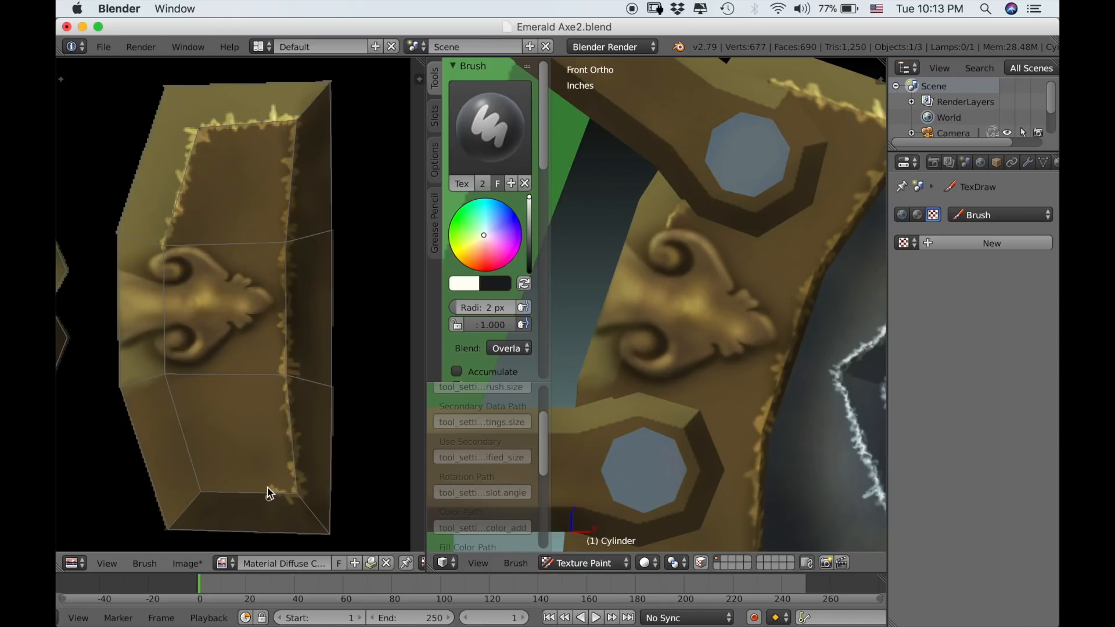
drag(212, 498, 200, 487)
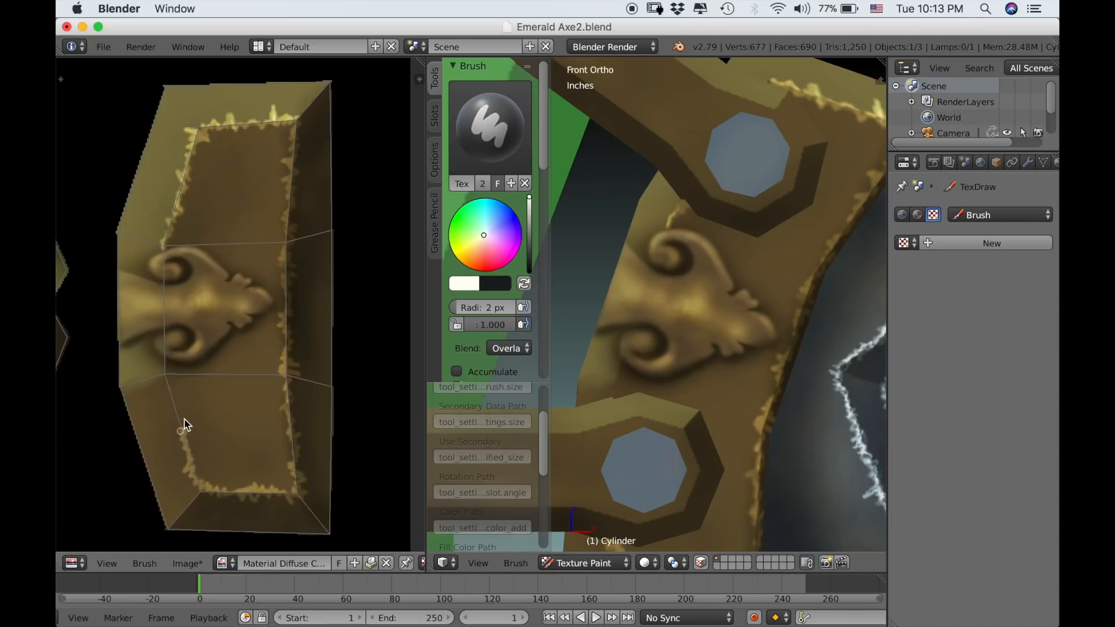
drag(166, 384, 166, 366)
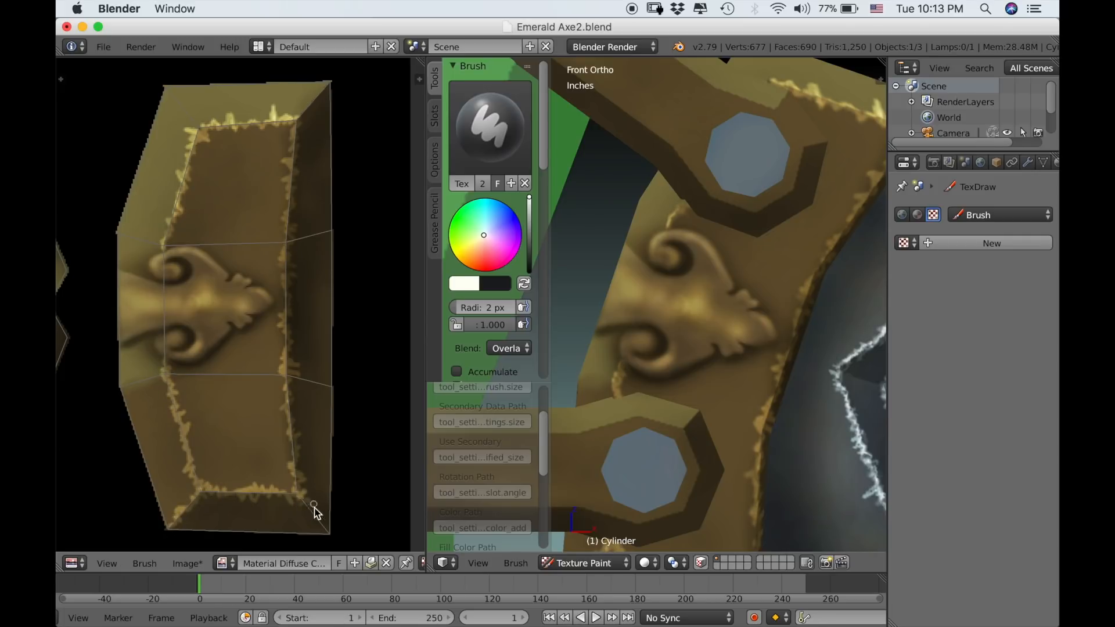
- Paint jagged highlights along the bevel's corner edges and add small nicks and scratches across the bracket's edges
drag(329, 530, 305, 484)
drag(196, 120, 167, 95)
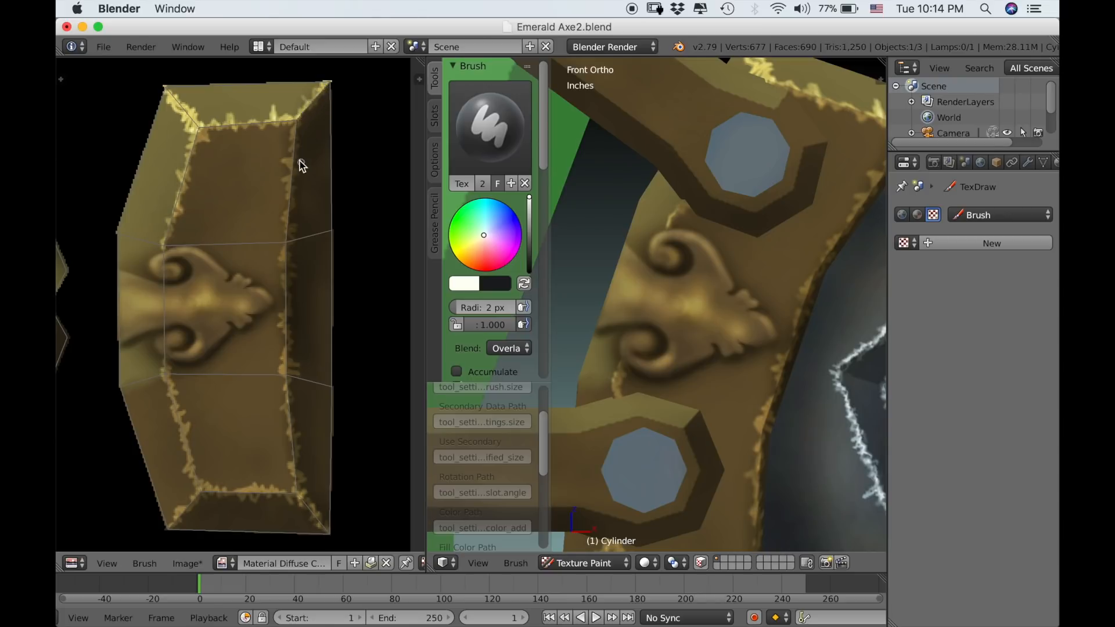
drag(294, 363, 295, 427)
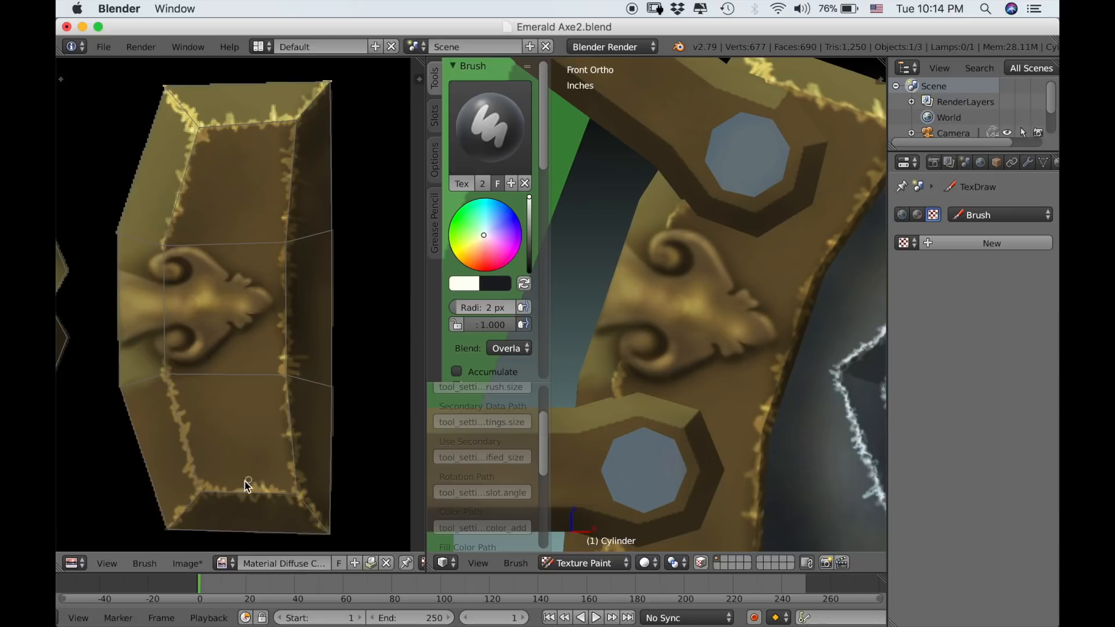
drag(192, 471, 164, 499)
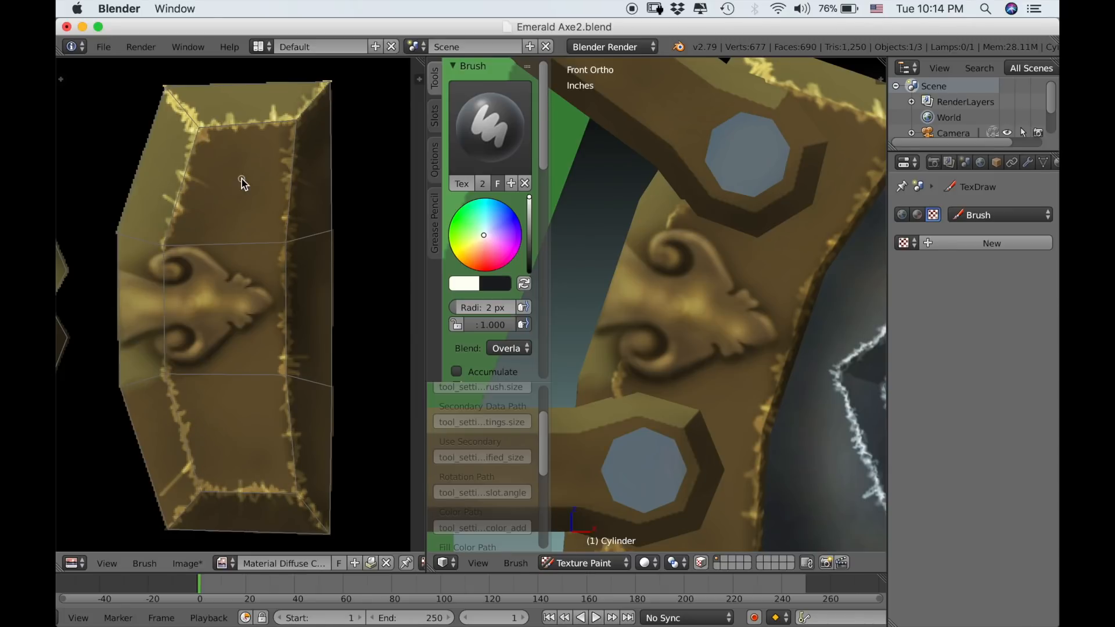
- Limit painting to the bracket by face-masking its linked faces, and swap the paint colour to near-black
scroll(630, 313, down, 8)
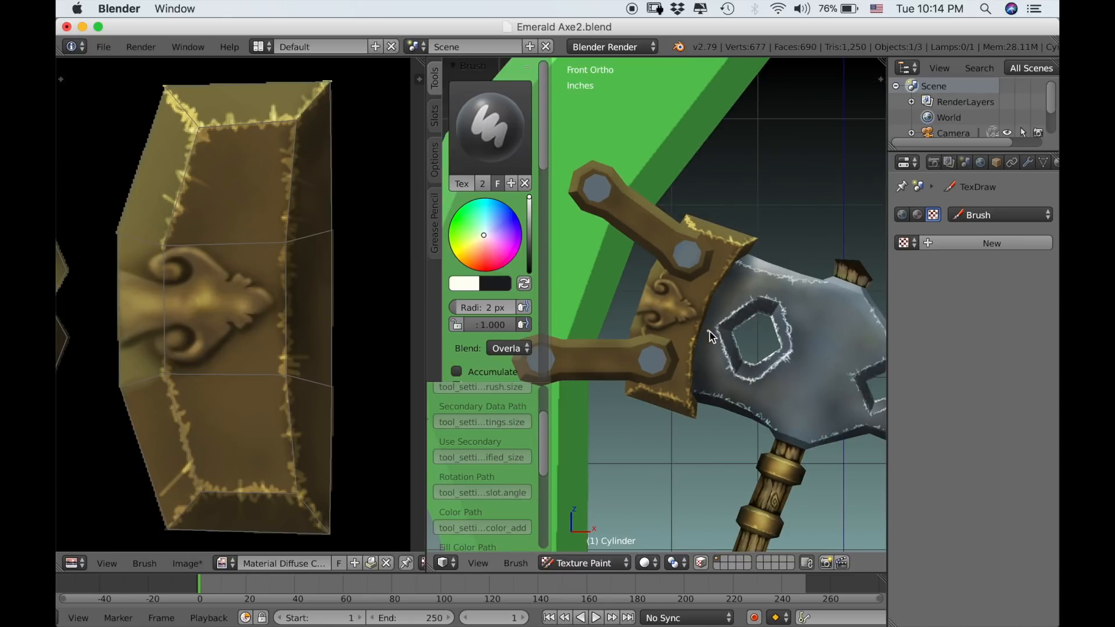
scroll(706, 339, up, 6)
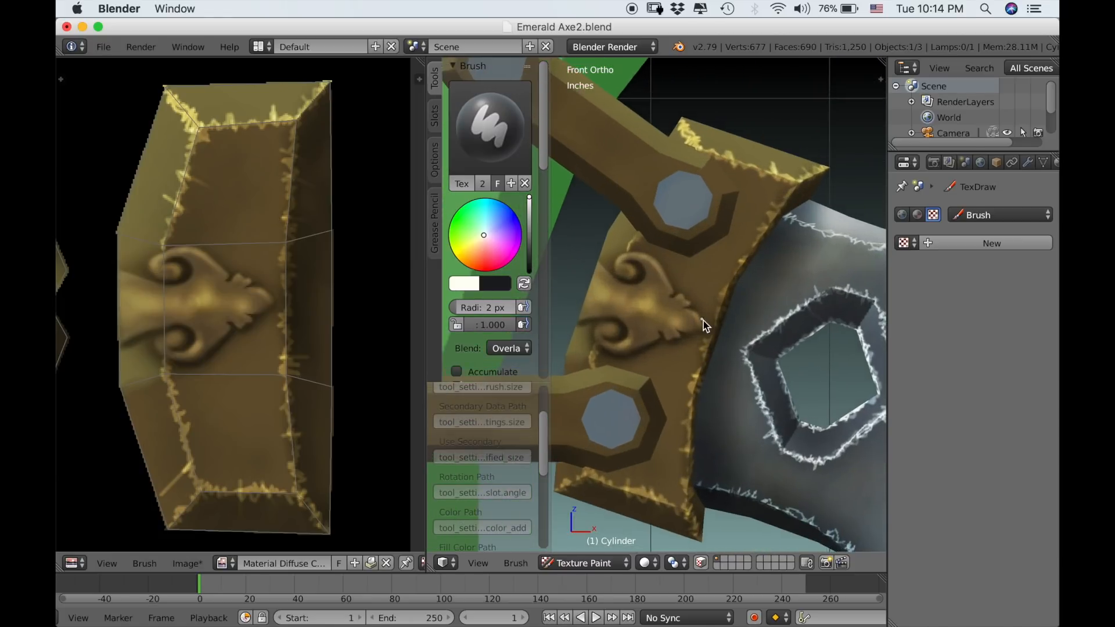
scroll(716, 325, up, 4)
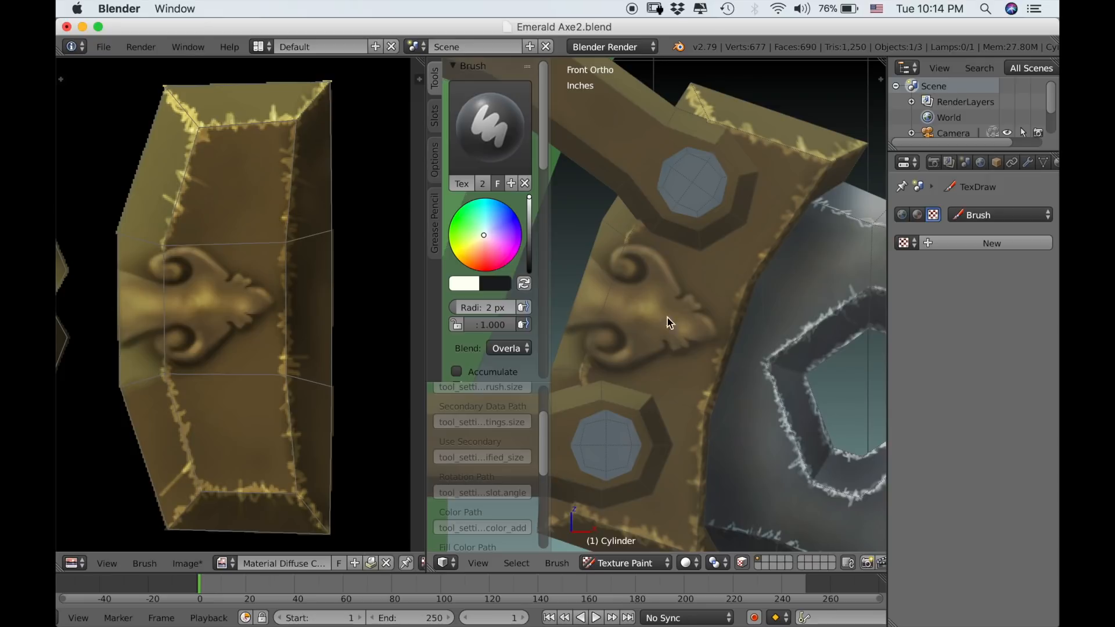
key(l)
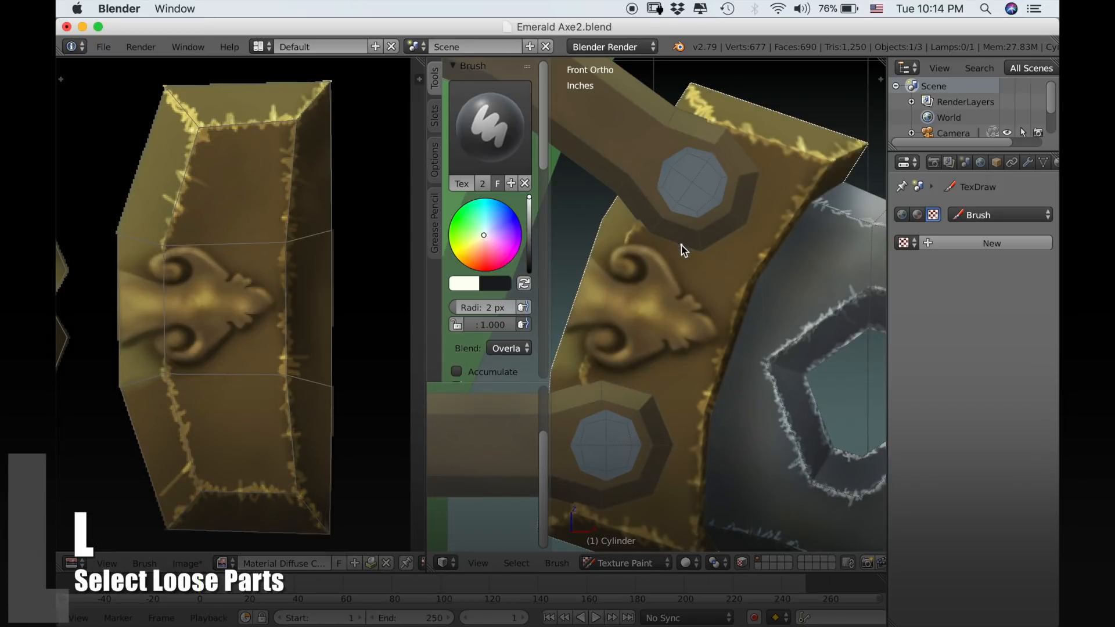
key(x)
- Try a full-strength near-black shadow around the upper arm's end with a 104 px brush, and undo the stroke
key(f)
click(702, 244)
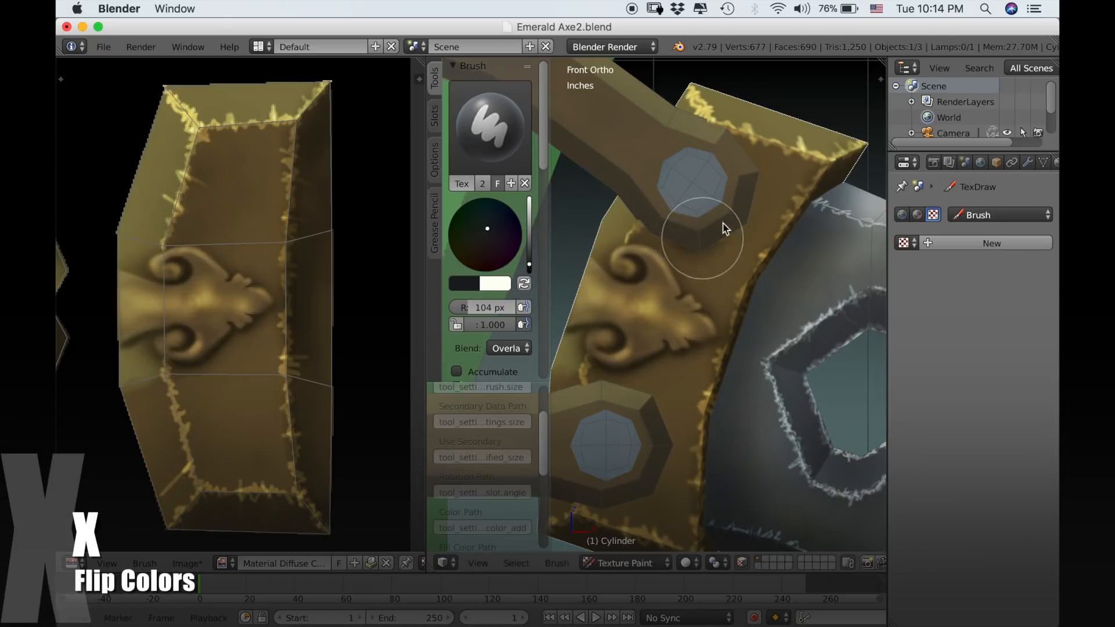
drag(728, 203, 724, 252)
key(ctrl+z)
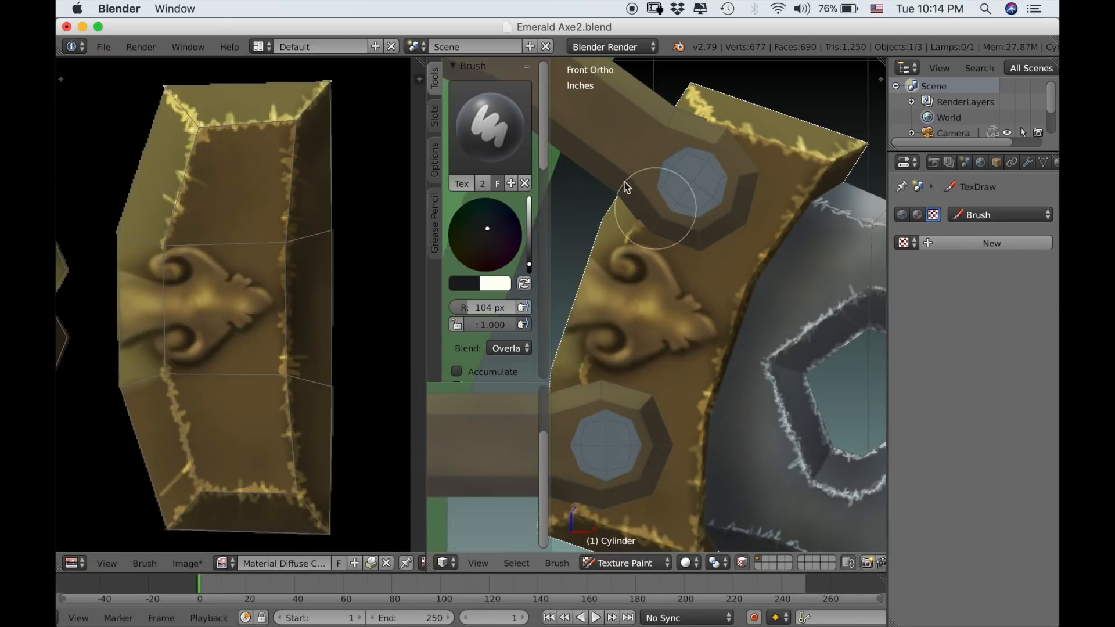
- Set the brush strength to 0.239 and radius to 180 px, and paint soft shadows on the bracket beneath both arm ends
drag(494, 325, 461, 327)
key(f)
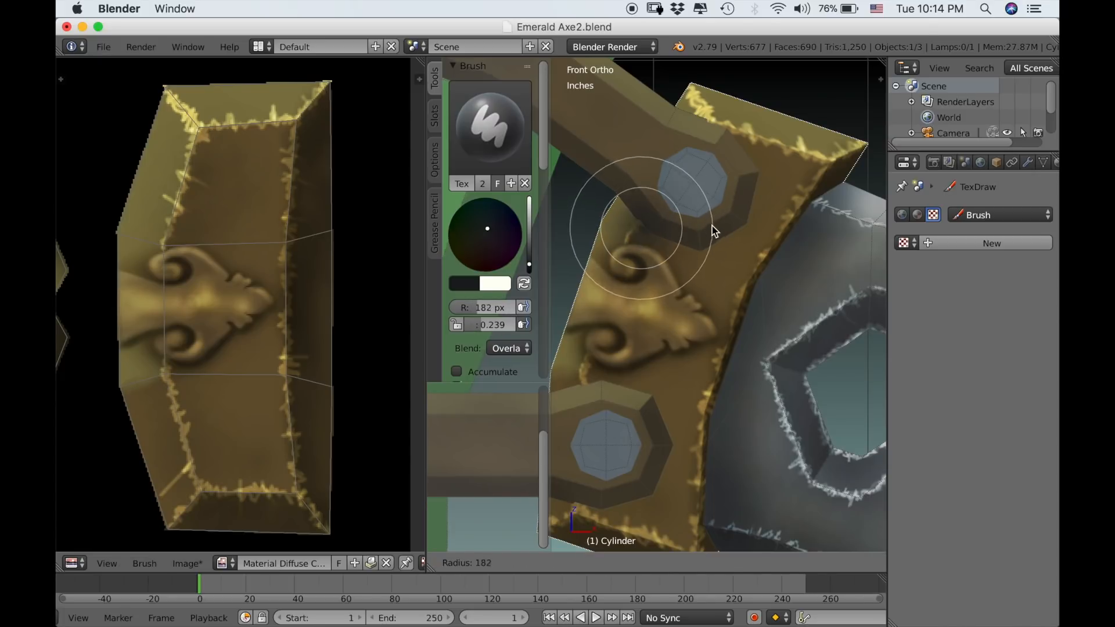
click(694, 222)
mouse_move(699, 209)
mouse_down()
mouse_move(722, 190)
mouse_move(723, 169)
mouse_move(688, 203)
mouse_move(698, 194)
mouse_up()
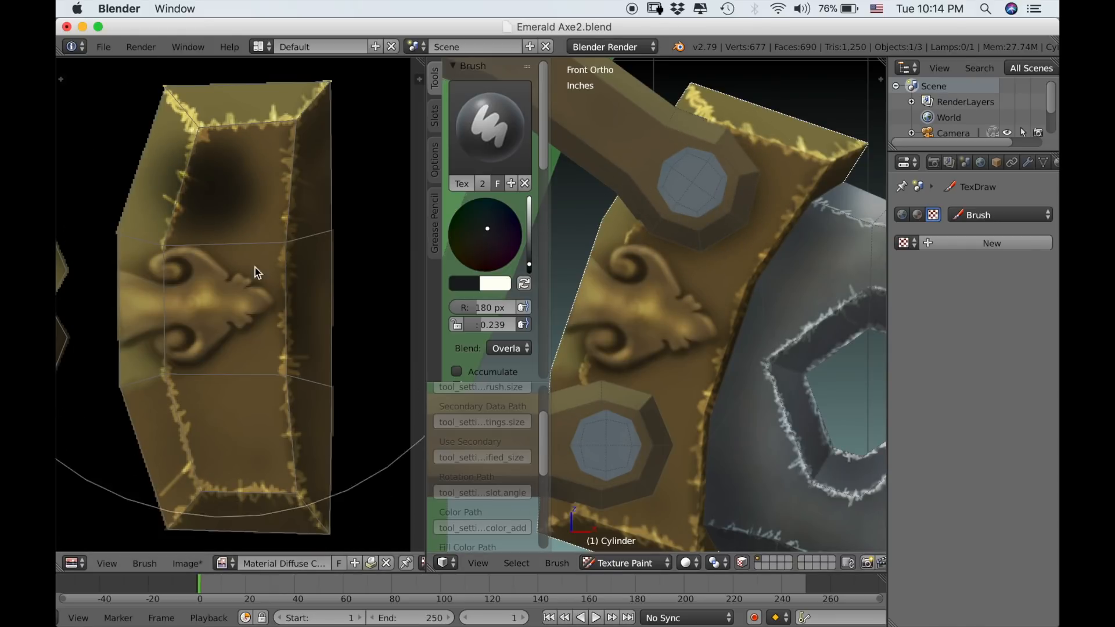
mouse_move(610, 448)
mouse_down()
mouse_move(625, 464)
mouse_move(638, 450)
mouse_move(594, 467)
mouse_move(625, 434)
mouse_move(618, 453)
mouse_up()
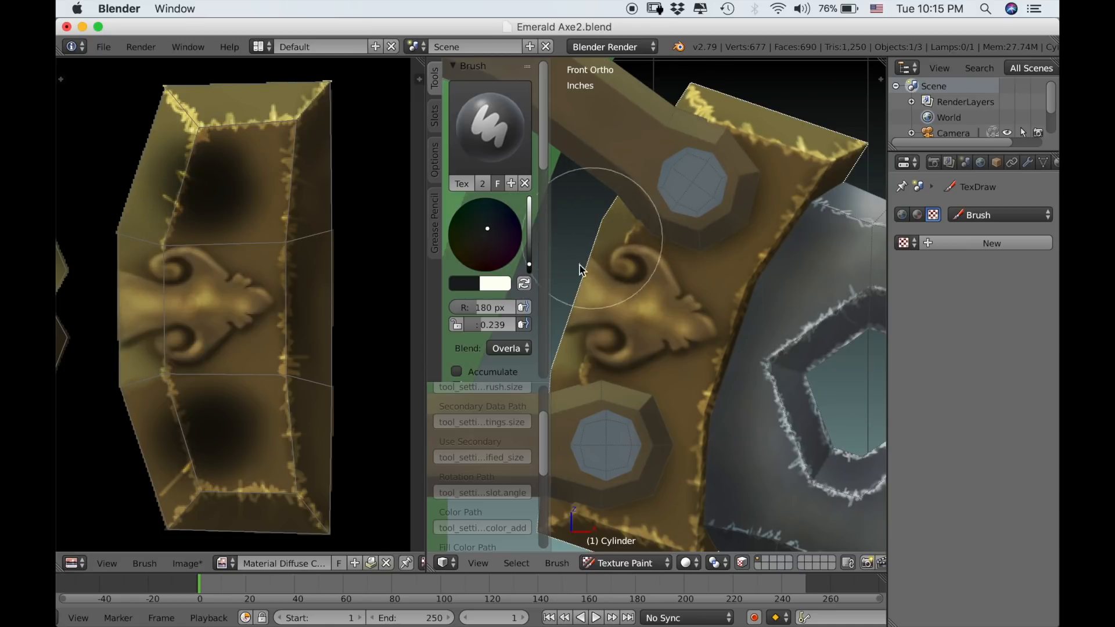
- Examine the shadows beneath the two arms against the whole axe head and up close
scroll(550, 446, down, 3)
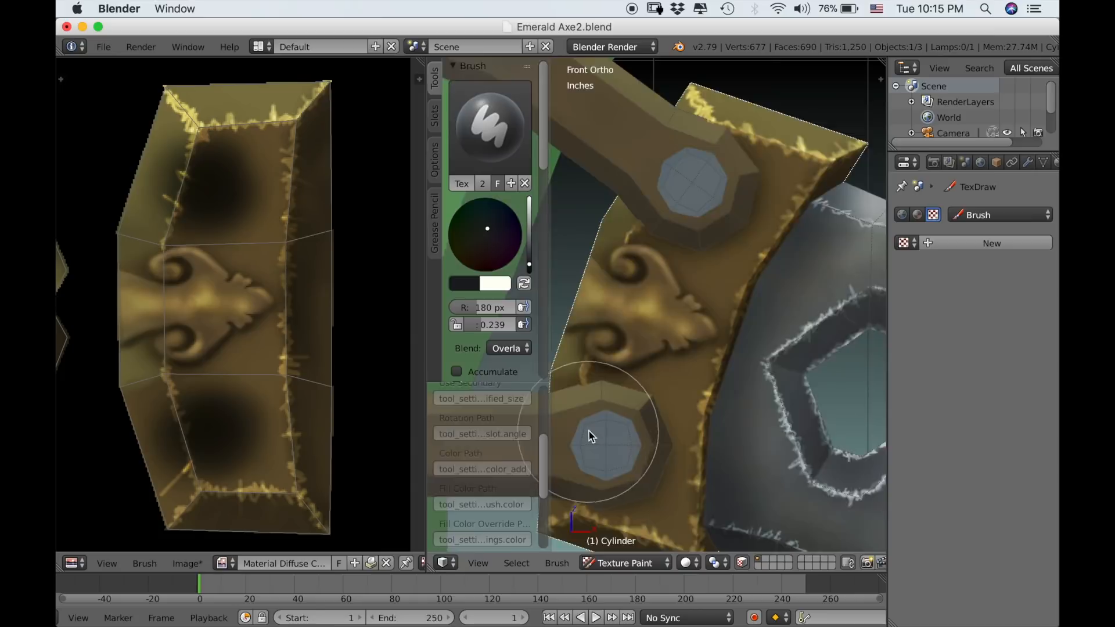
scroll(591, 431, down, 4)
shift+middle_drag(616, 435, 668, 447)
scroll(545, 440, down, 6)
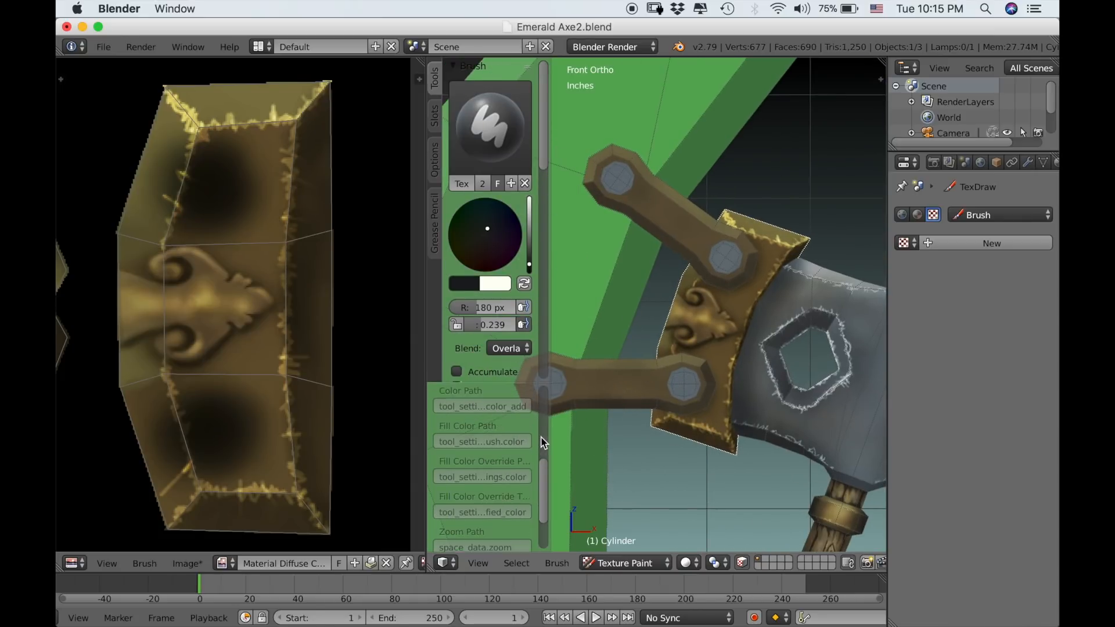
drag(544, 494, 562, 388)
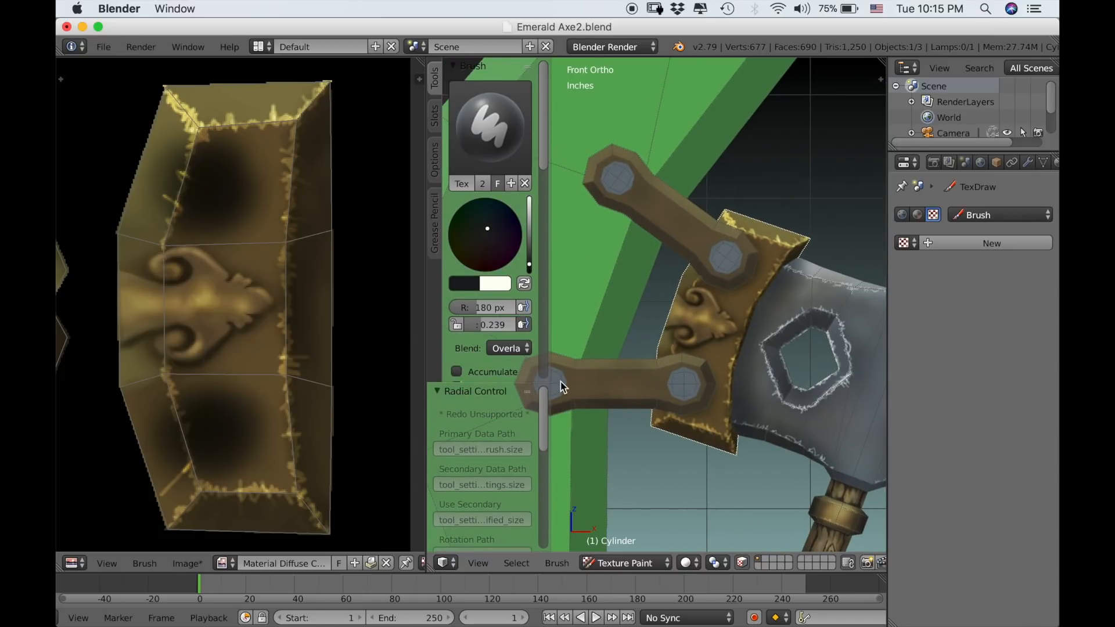
scroll(645, 401, up, 3)
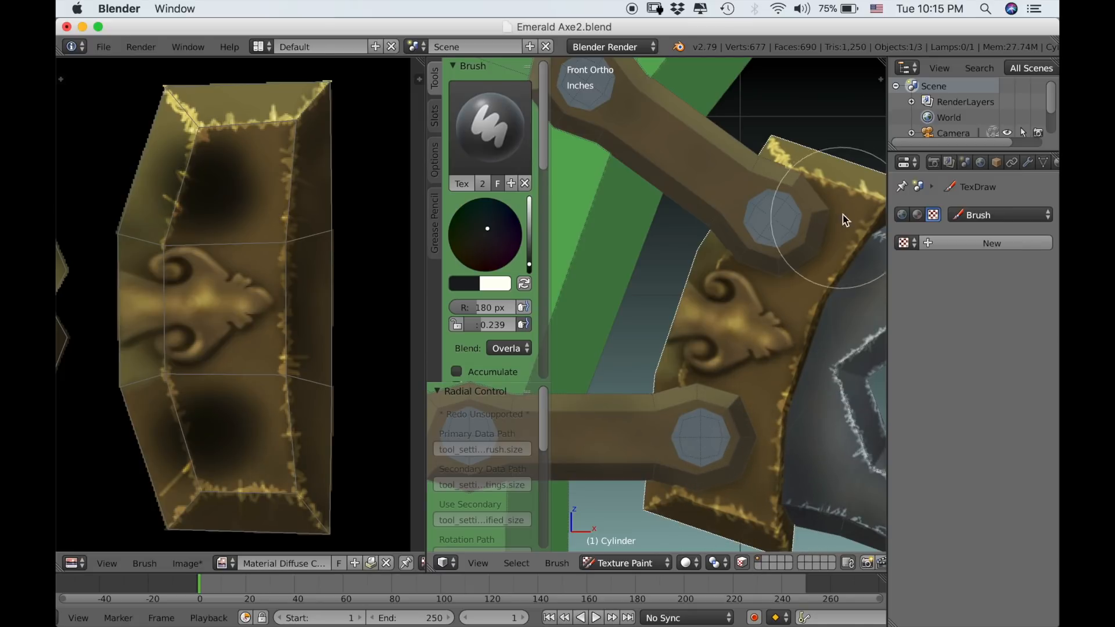
shift+middle_drag(811, 308, 735, 310)
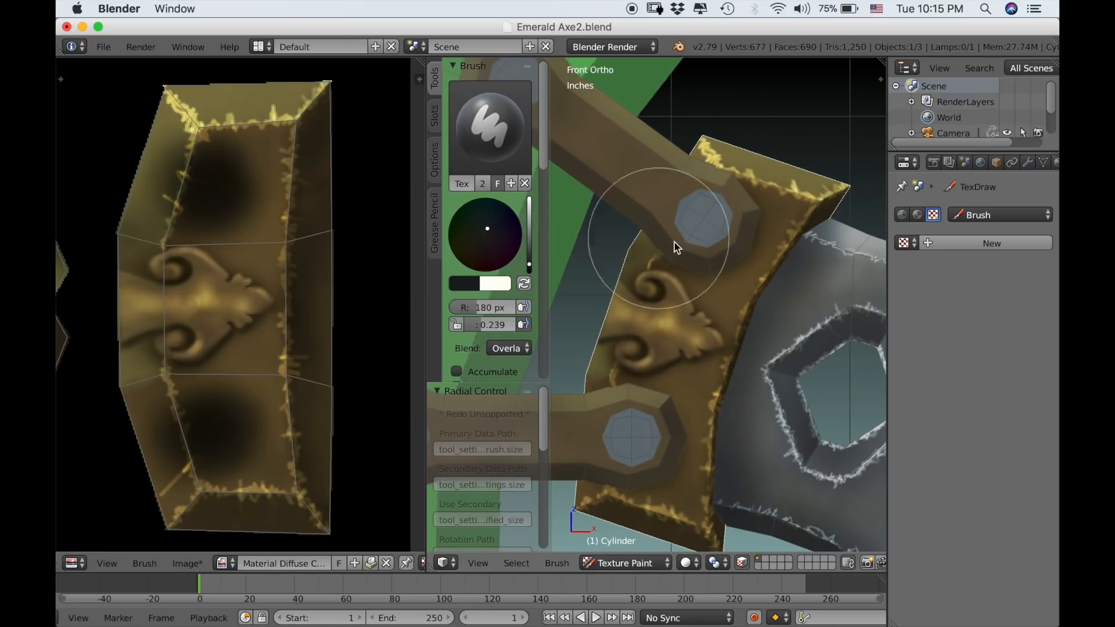
- Swap to near-white and paint broad Overlay highlights over the bracket's upper bevel, central face, lower end and outer edge
key(x)
drag(689, 132, 753, 153)
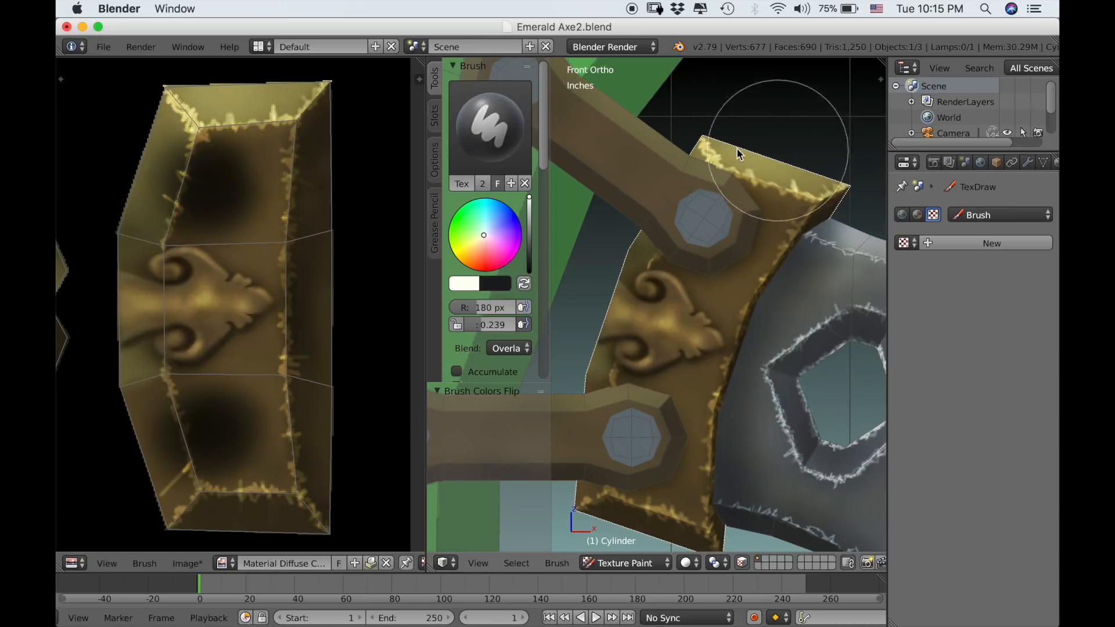
mouse_move(767, 207)
mouse_down()
mouse_move(755, 259)
mouse_move(814, 215)
mouse_up()
mouse_move(692, 294)
mouse_down()
mouse_move(688, 403)
mouse_move(641, 388)
mouse_move(701, 401)
mouse_up()
mouse_move(691, 468)
mouse_down()
mouse_move(703, 507)
mouse_move(614, 522)
mouse_move(599, 464)
mouse_move(697, 511)
mouse_move(659, 418)
mouse_move(675, 402)
mouse_up()
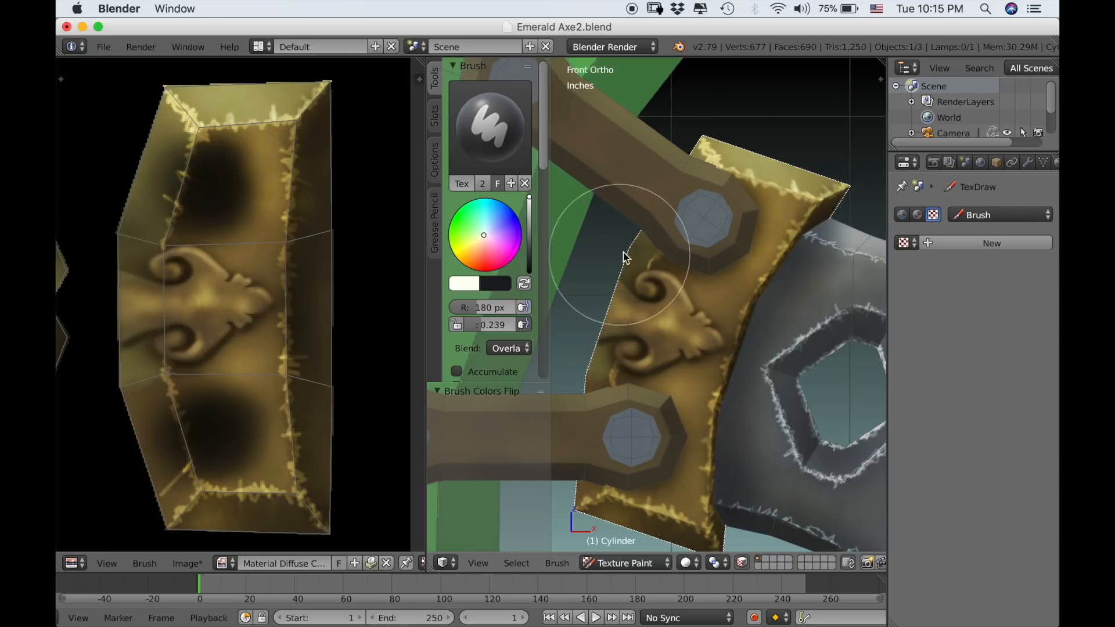
mouse_move(632, 248)
mouse_down()
mouse_move(646, 267)
mouse_move(640, 257)
mouse_move(598, 368)
mouse_move(679, 369)
mouse_move(707, 284)
mouse_move(647, 245)
mouse_up()
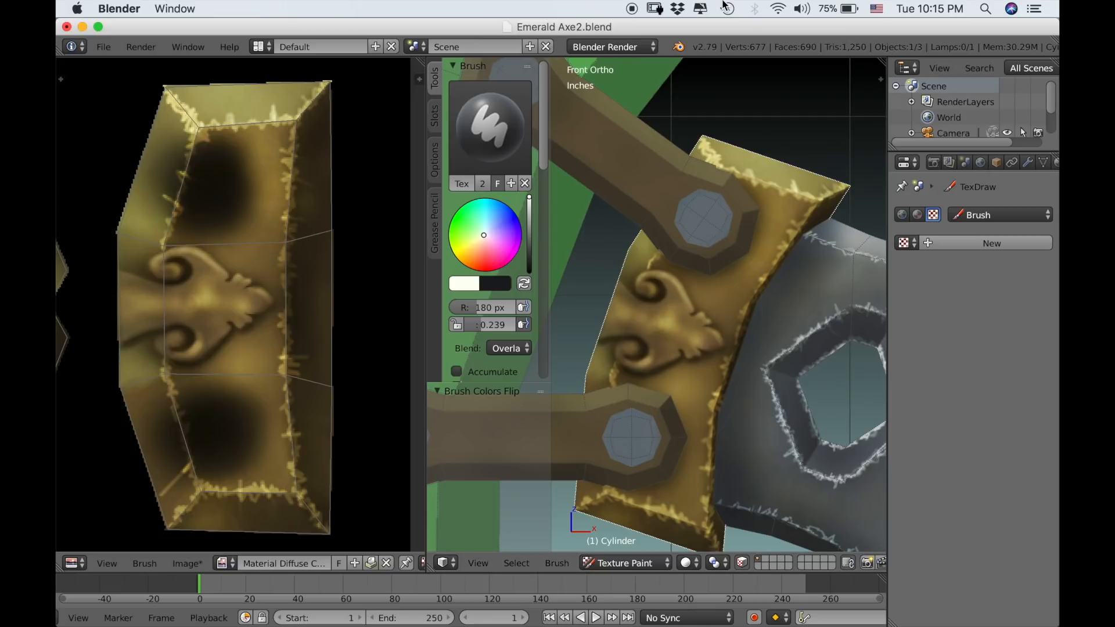
- Turn on face selection masking and select only the faces of the two connecting arms for painting
drag(787, 161, 743, 116)
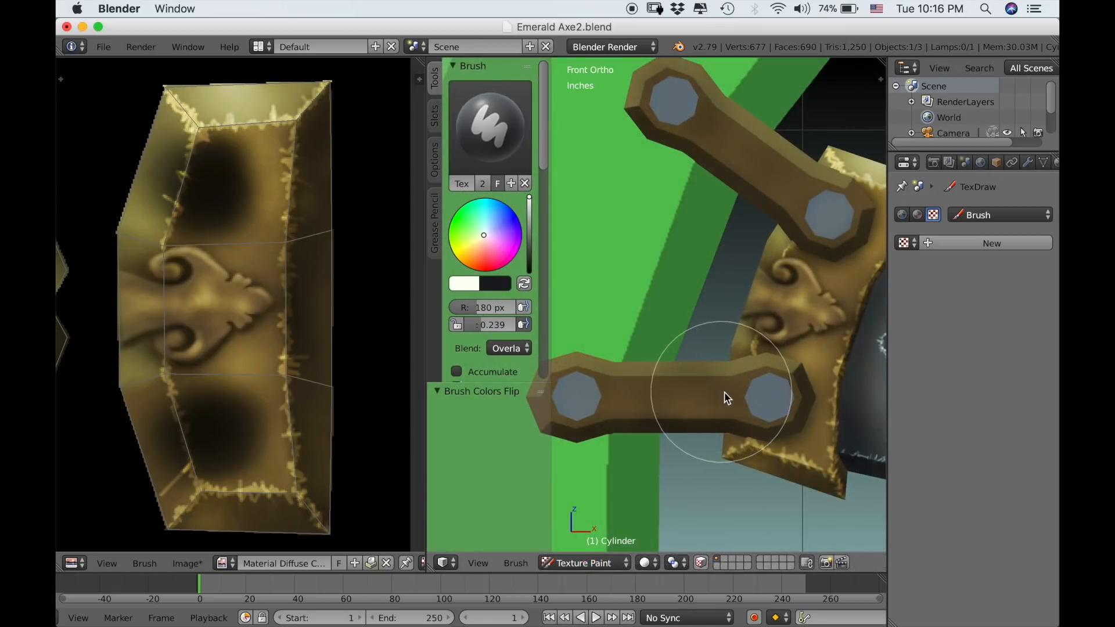
click(702, 563)
key(a)
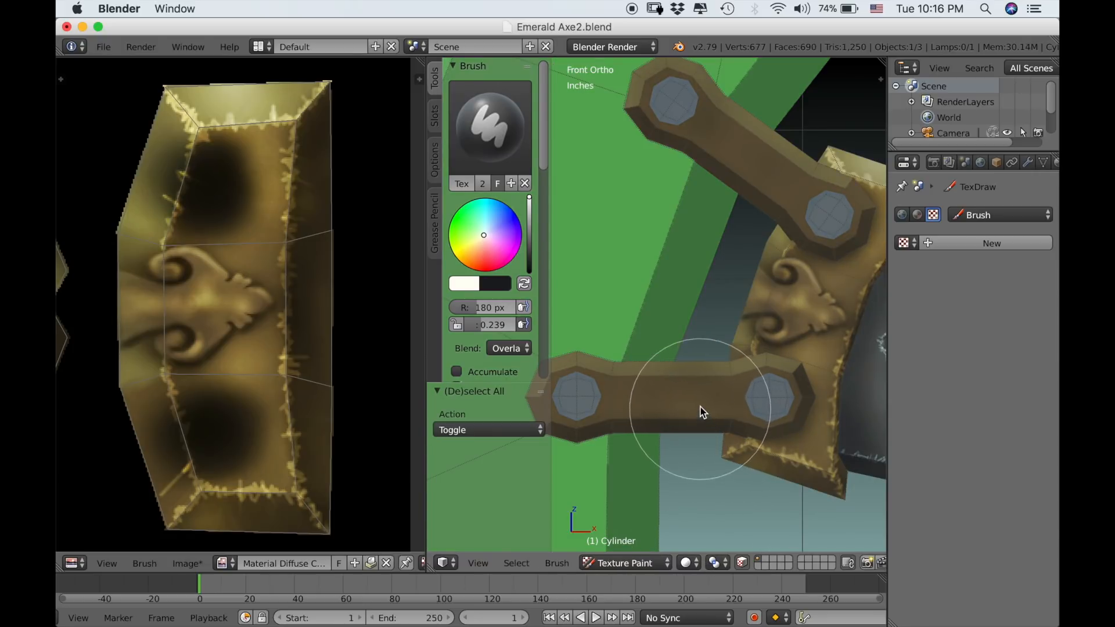
key(l)
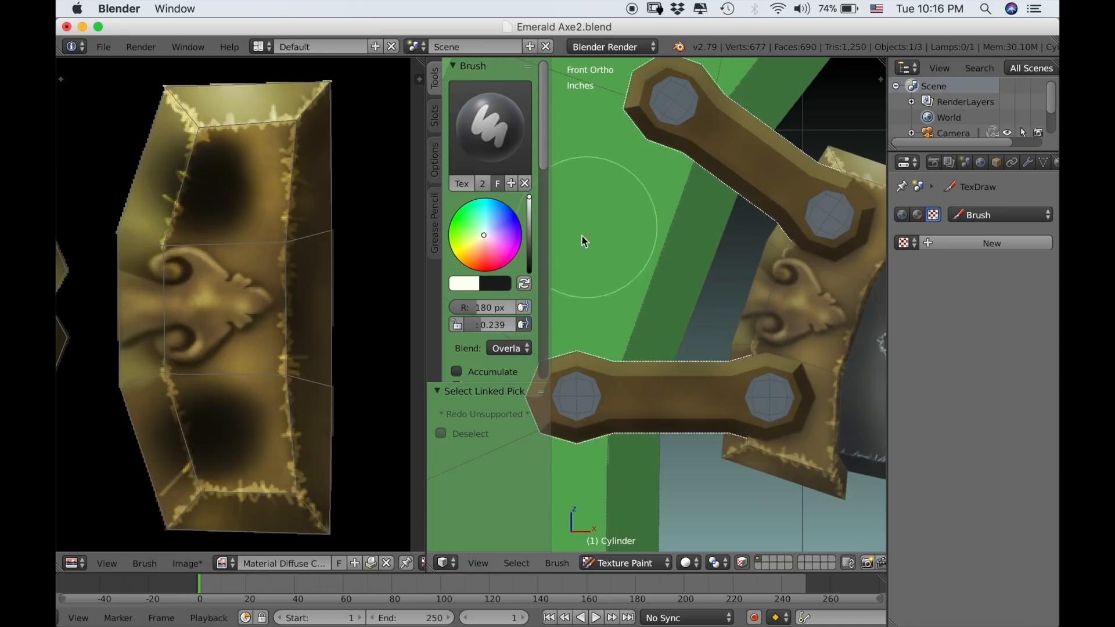
- Swap to near-black, set the brush radius to 82 px, and paint soft Overlay shadows around both bolts of the upper arm
key(x)
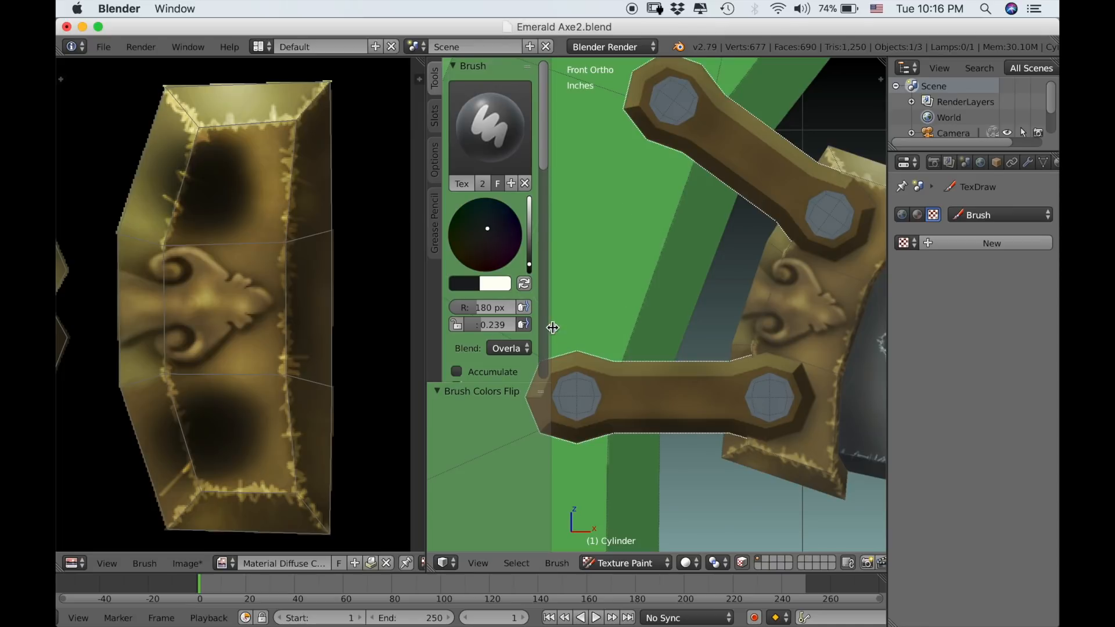
scroll(294, 384, down, 5)
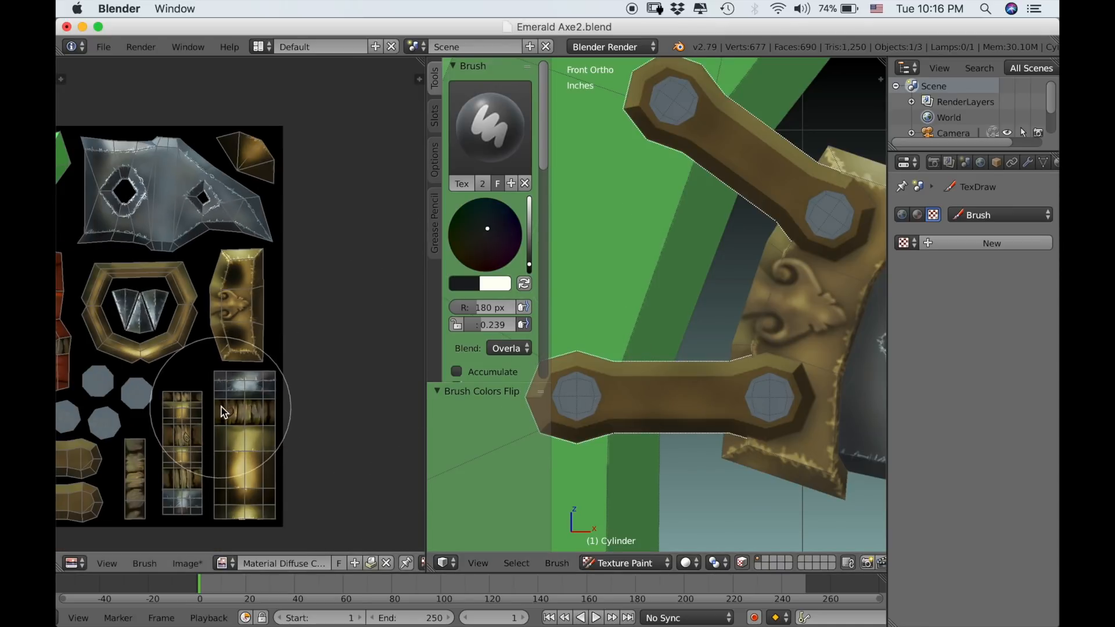
scroll(349, 312, up, 3)
scroll(239, 398, up, 5)
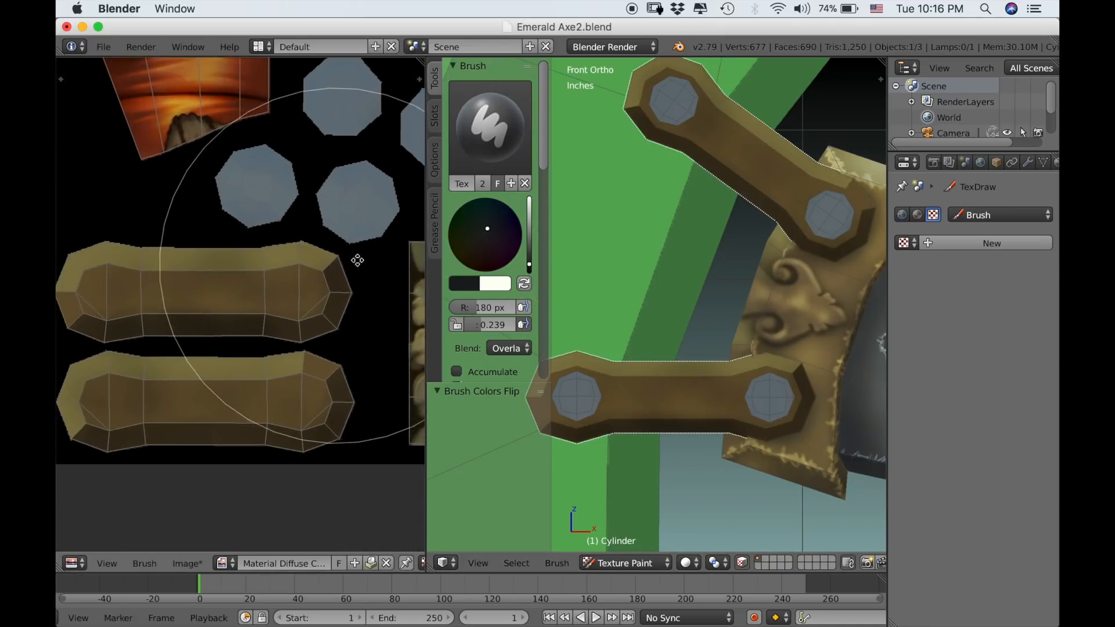
middle_drag(343, 264, 339, 263)
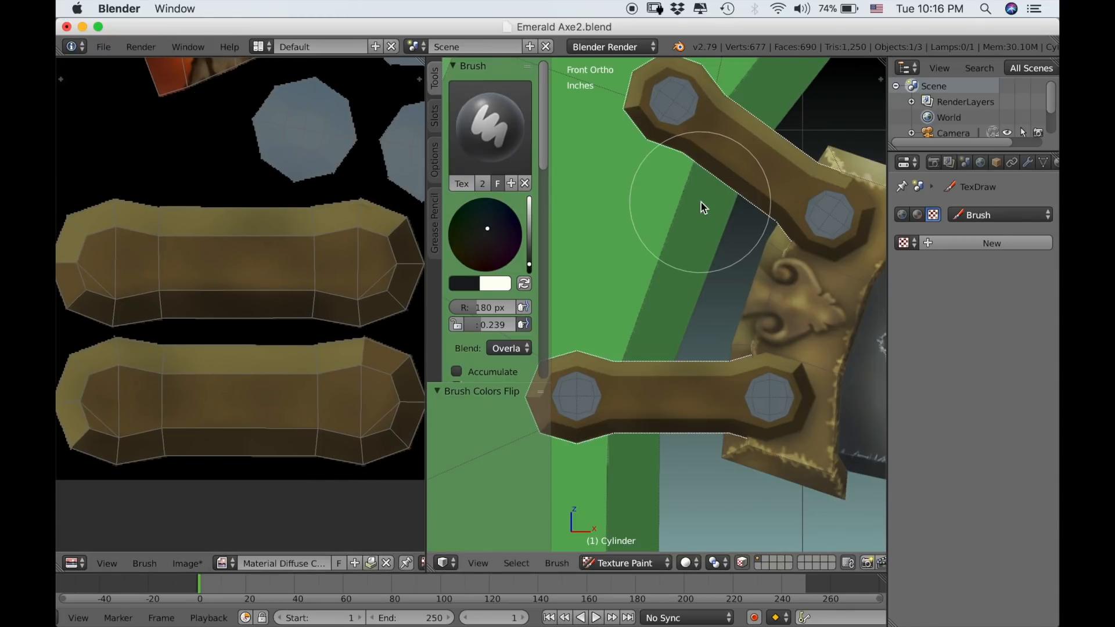
shift+middle_drag(739, 207, 676, 337)
scroll(685, 331, up, 3)
scroll(708, 323, down, 3)
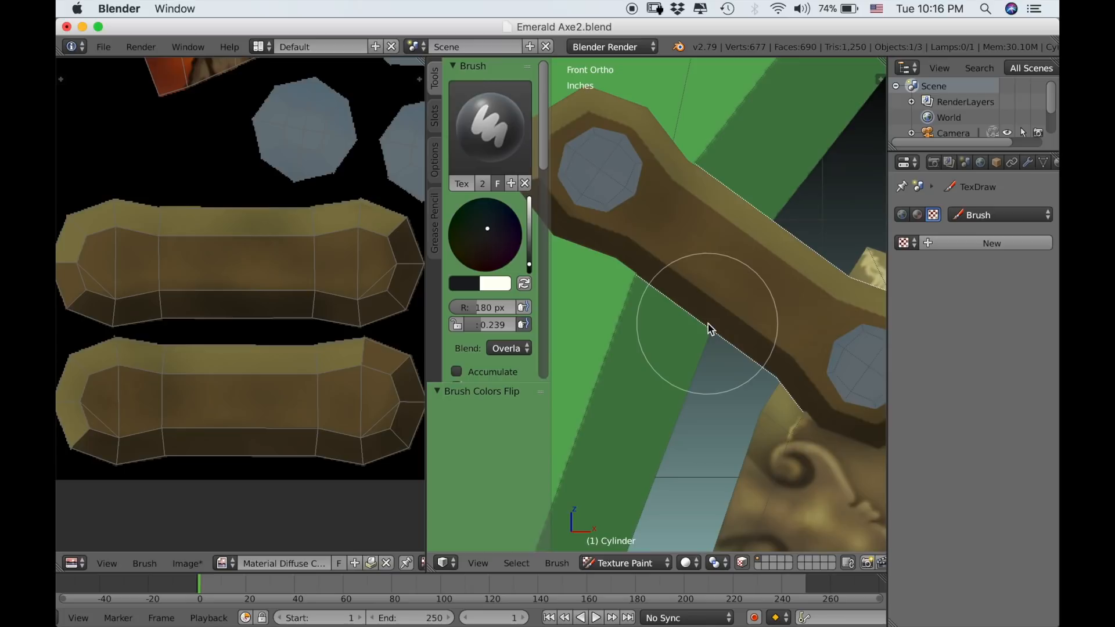
key(f)
click(592, 201)
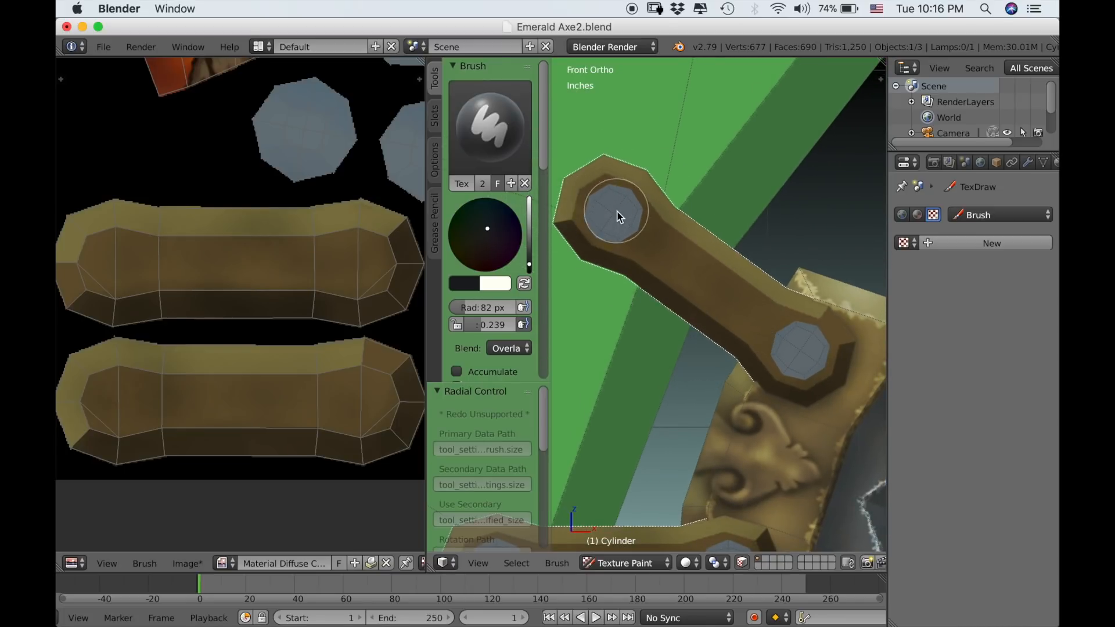
click(614, 210)
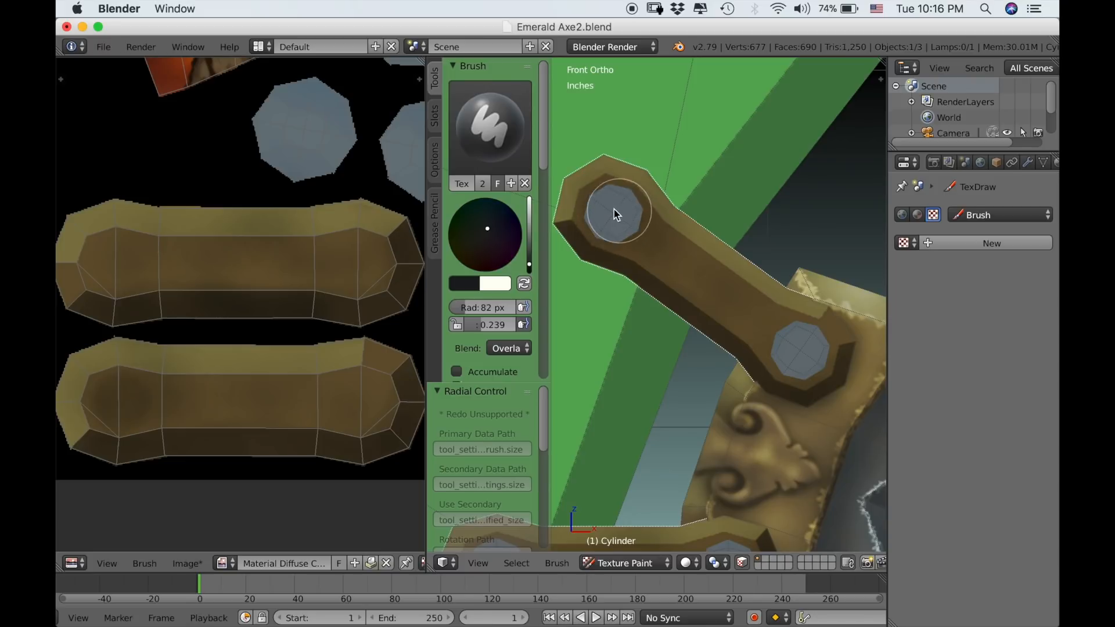
click(625, 228)
click(633, 215)
mouse_move(791, 363)
mouse_down()
mouse_move(812, 343)
mouse_move(813, 363)
mouse_up()
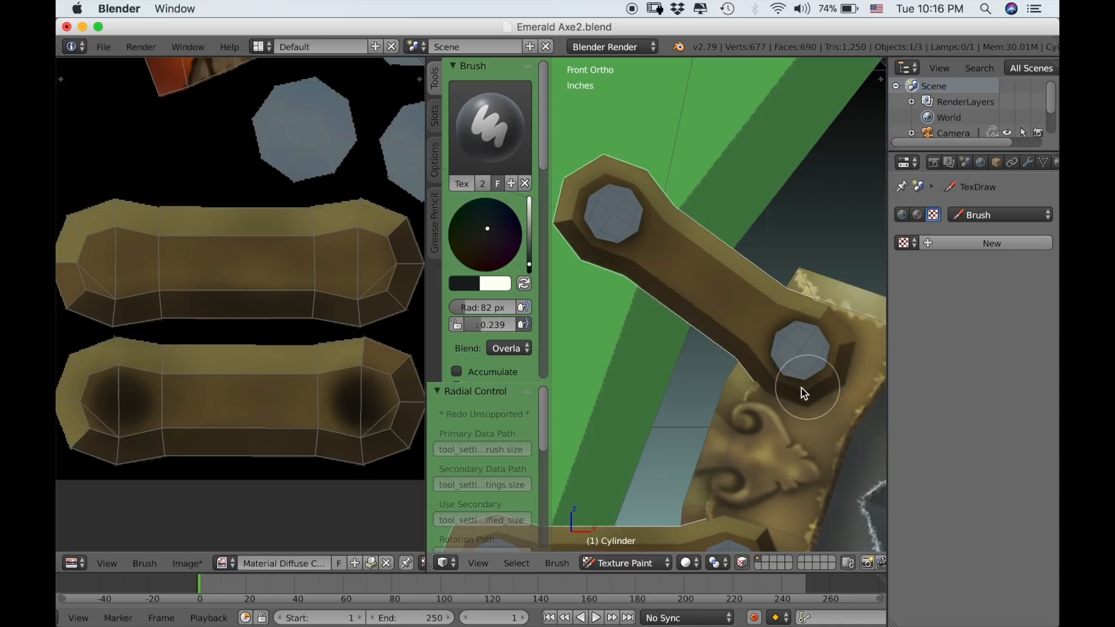
- Paint matching soft near-black shadows around both bolts of the lower arm
scroll(772, 393, down, 3)
shift+middle_drag(785, 364, 793, 308)
scroll(784, 343, up, 4)
scroll(777, 305, down, 1)
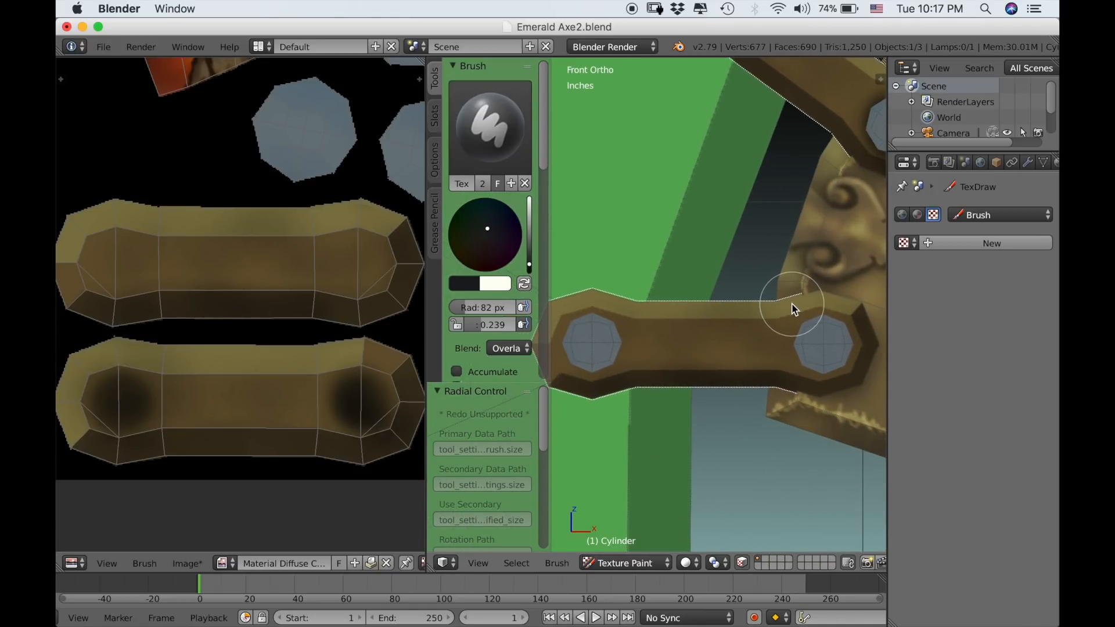
click(590, 346)
click(597, 376)
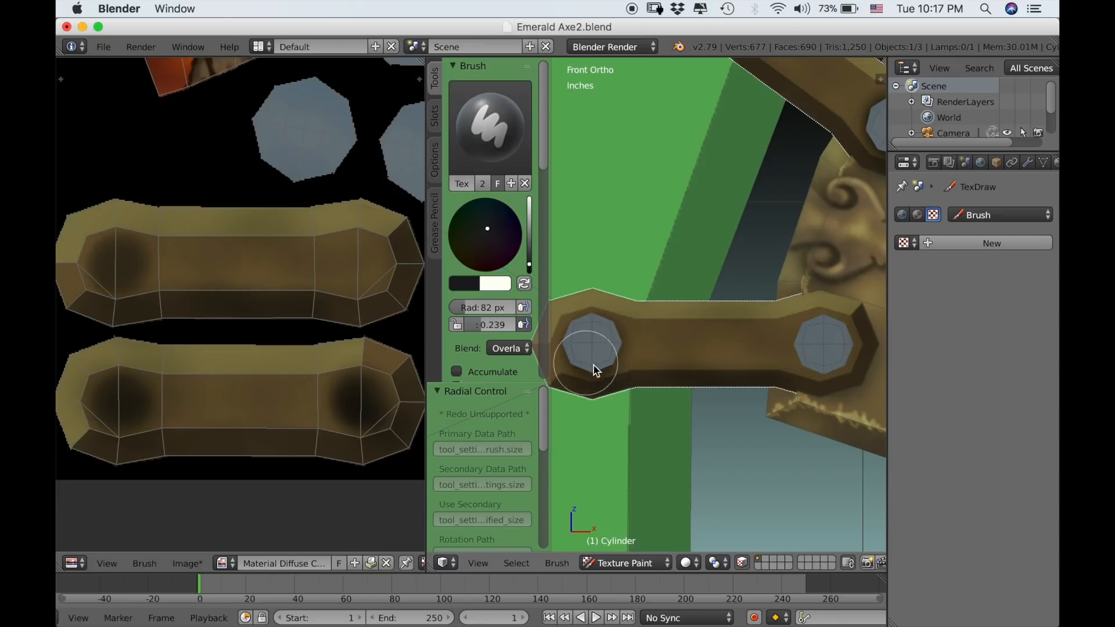
click(829, 347)
click(835, 348)
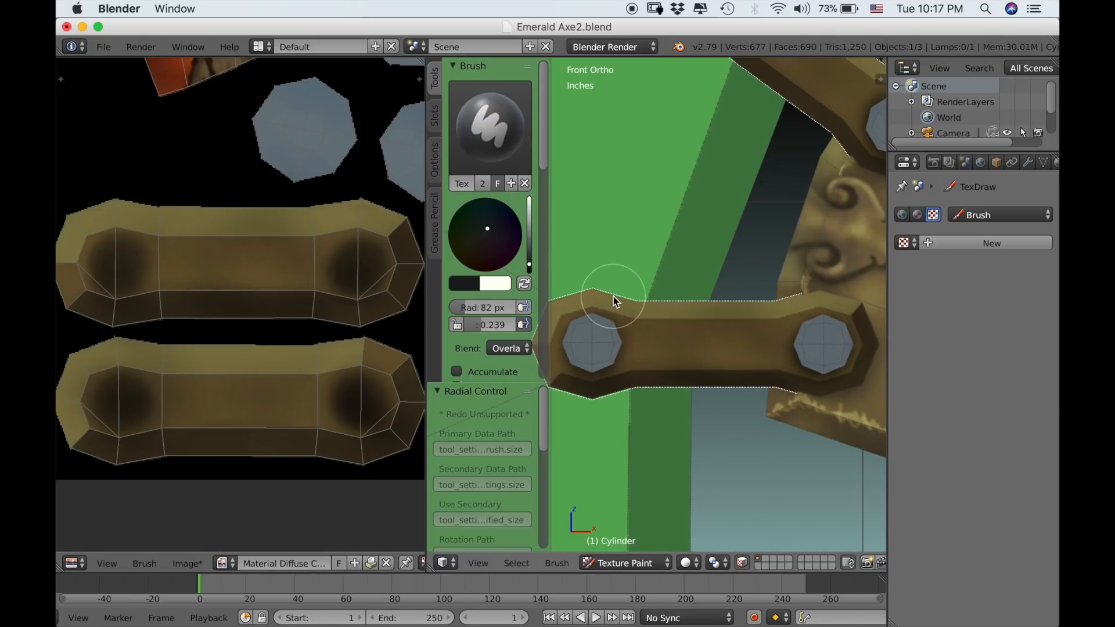
scroll(612, 296, down, 5)
scroll(708, 330, up, 6)
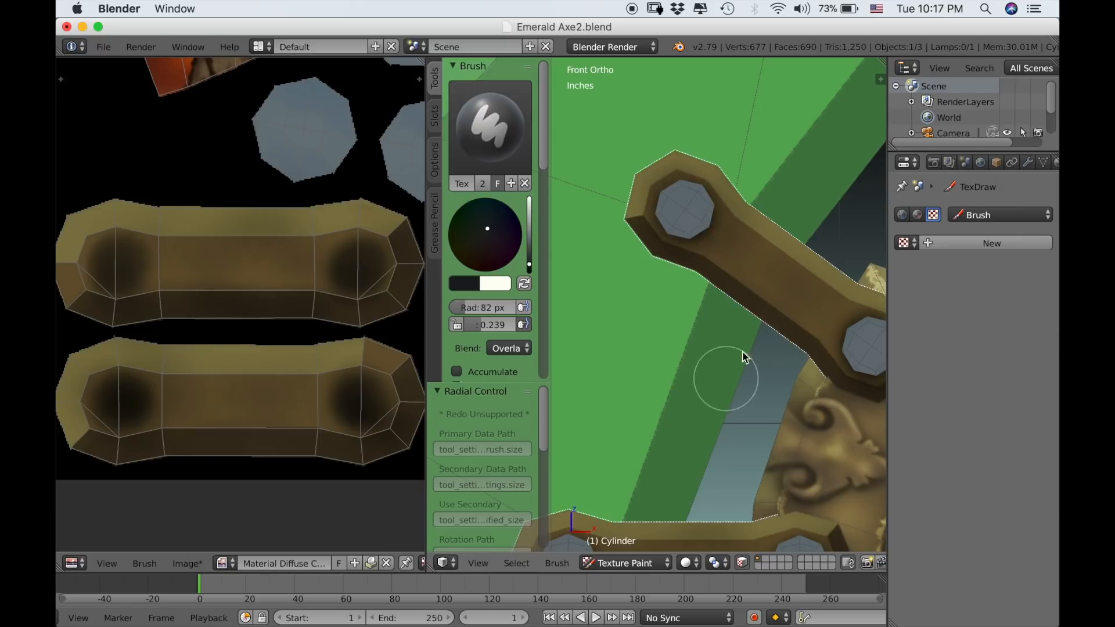
scroll(749, 322, down, 3)
scroll(766, 309, up, 3)
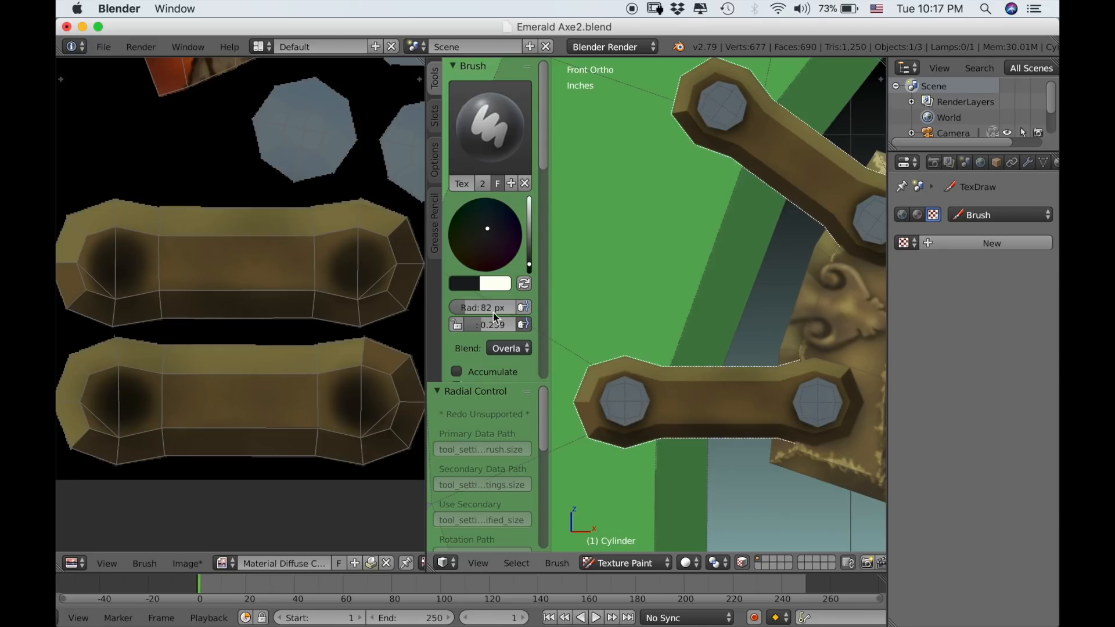
- Swap to near-white at 1 px radius and 1.000 strength, and paint jagged worn highlights around the lower arm's inner bevel edge
key(x)
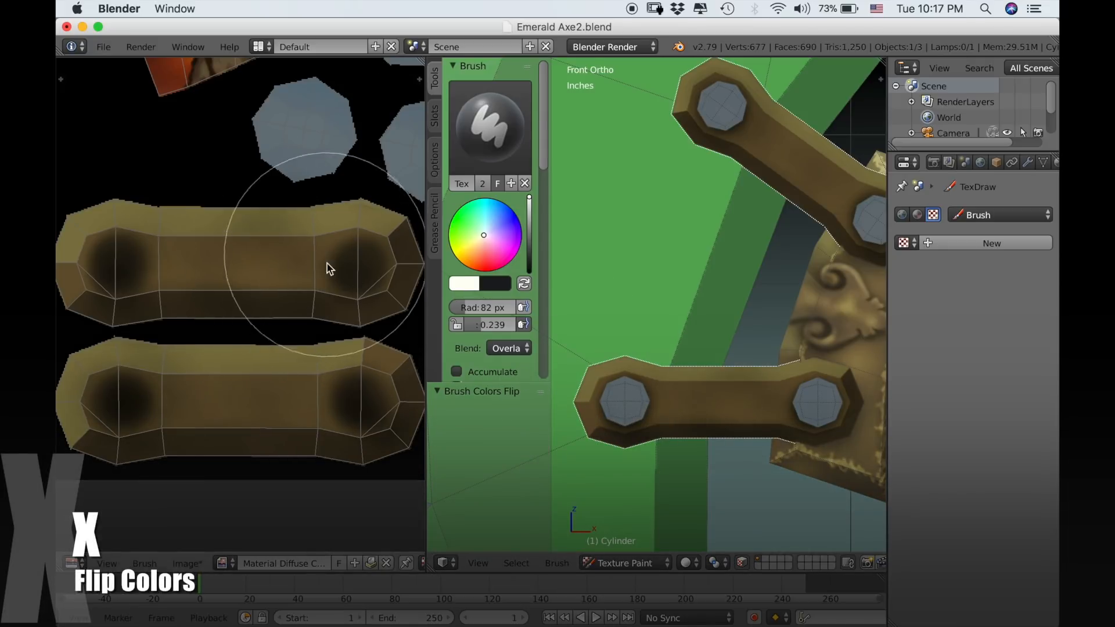
key(f)
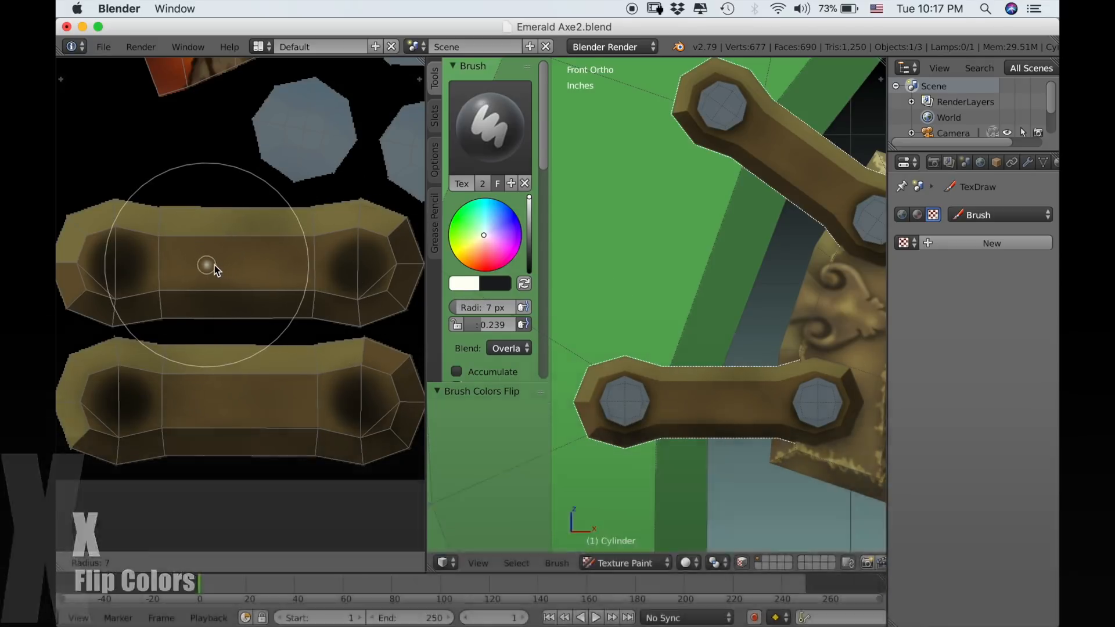
click(210, 265)
click(226, 283)
drag(459, 310, 453, 311)
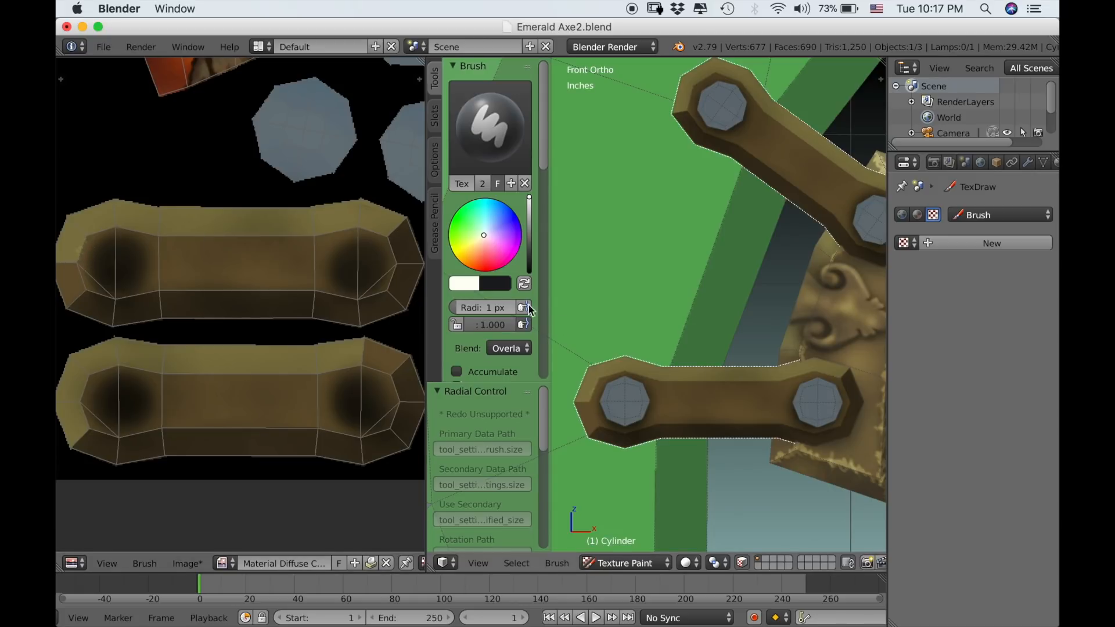
drag(81, 253, 88, 243)
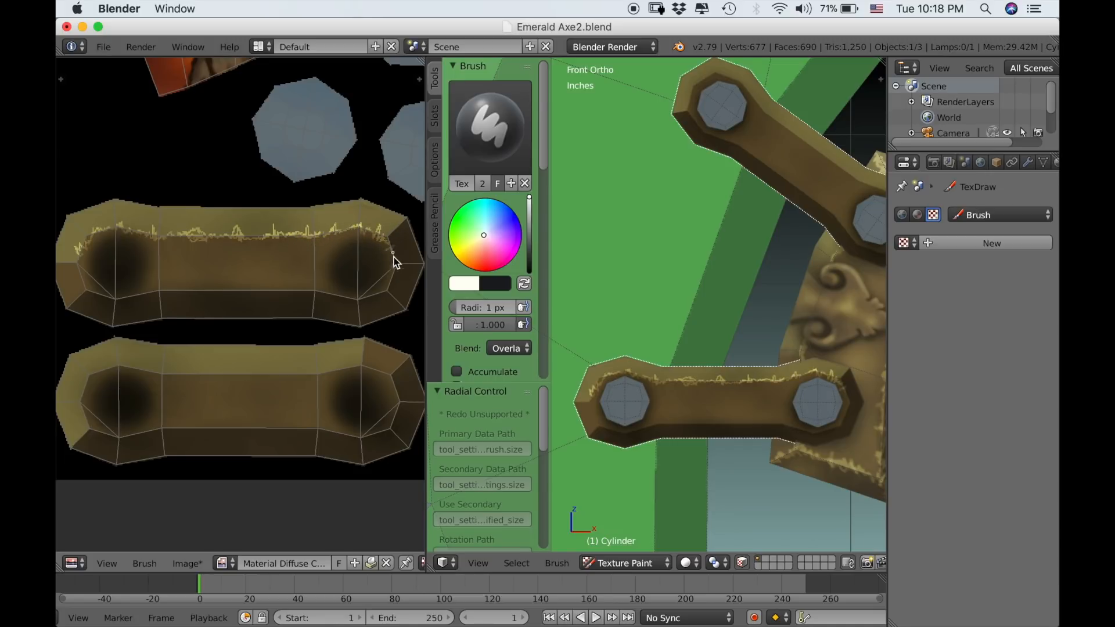
drag(394, 280, 383, 295)
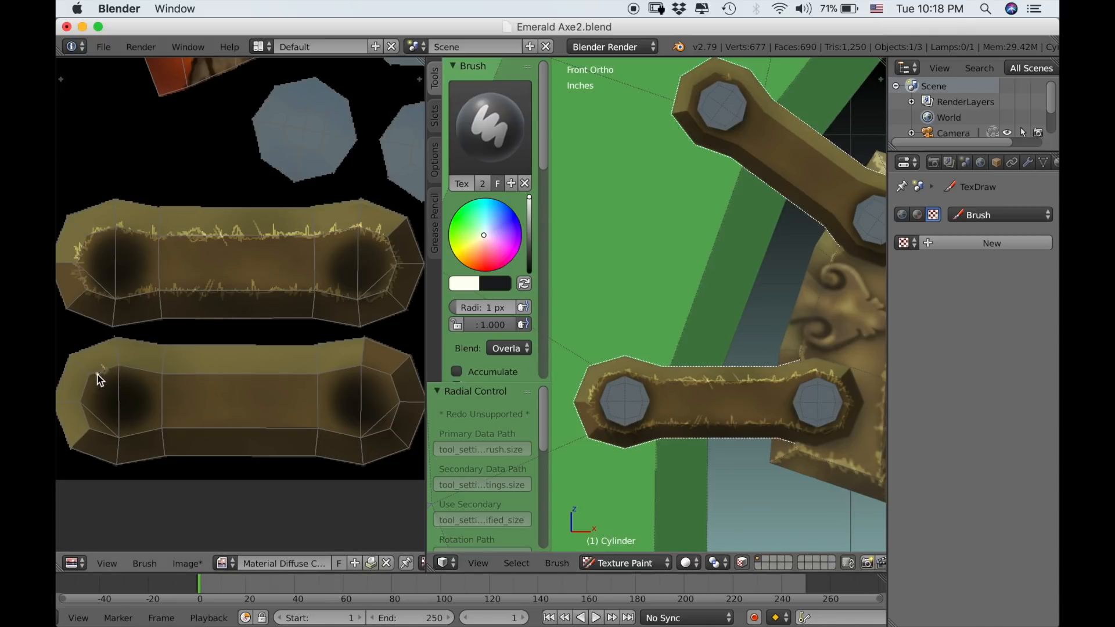
- Paint the same jagged near-white edge highlights all around the upper arm's inner bevel edge
drag(86, 398, 75, 408)
drag(140, 436, 174, 428)
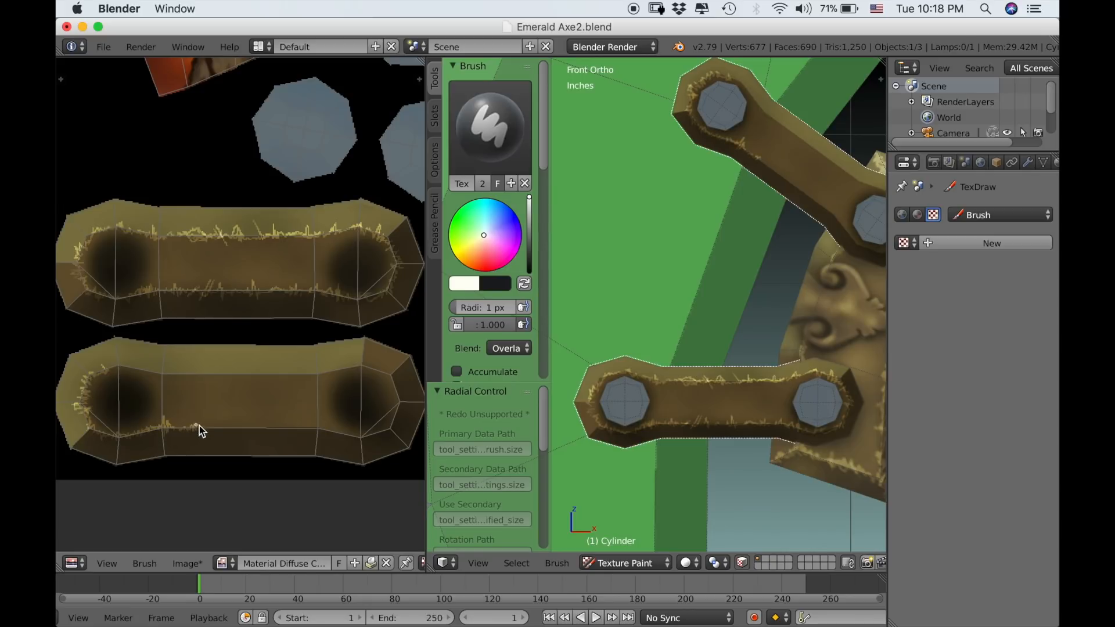
drag(240, 427, 314, 427)
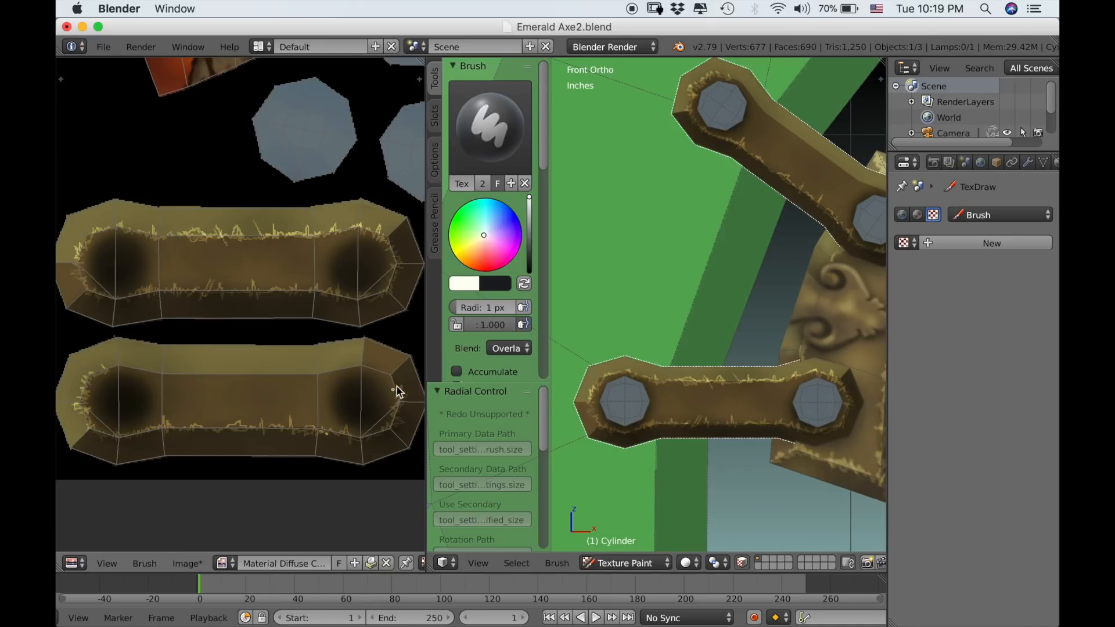
drag(351, 375, 312, 376)
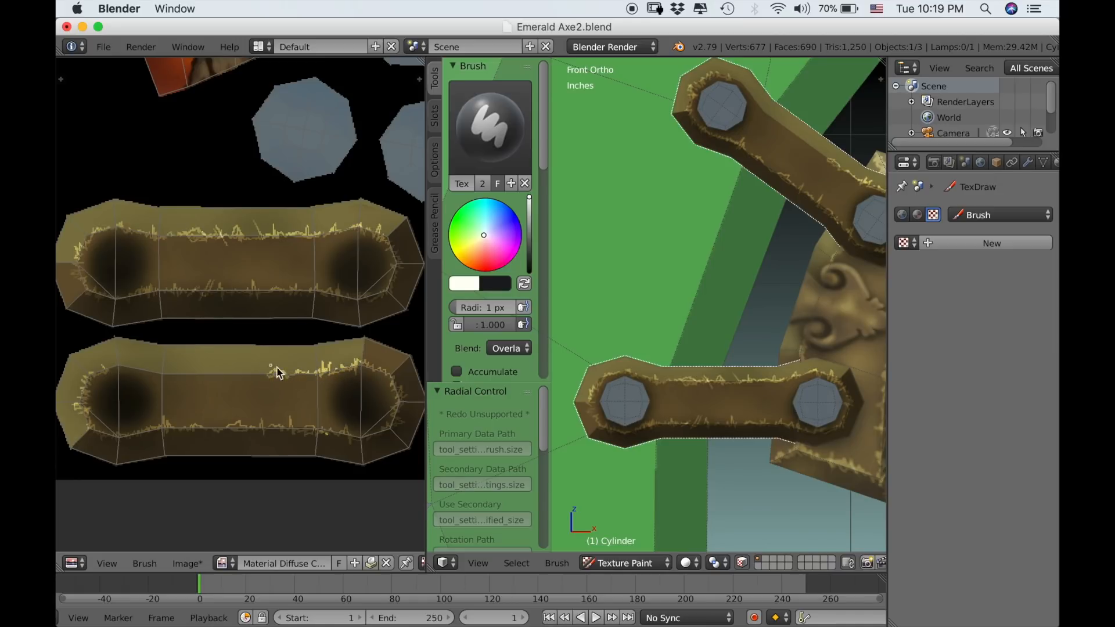
drag(268, 375, 252, 375)
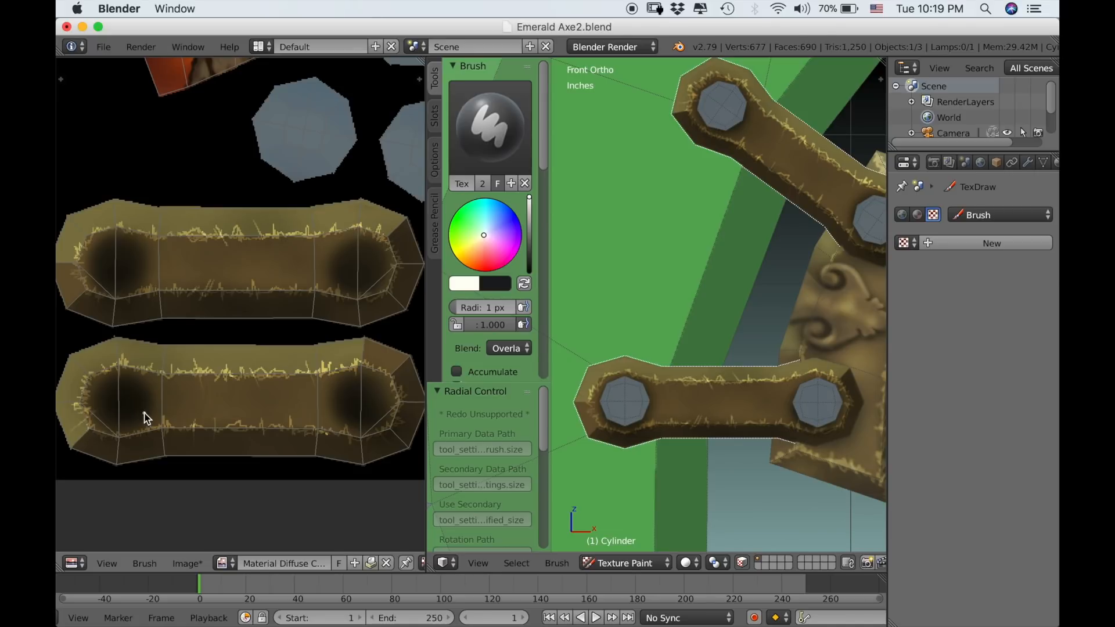
scroll(657, 412, down, 4)
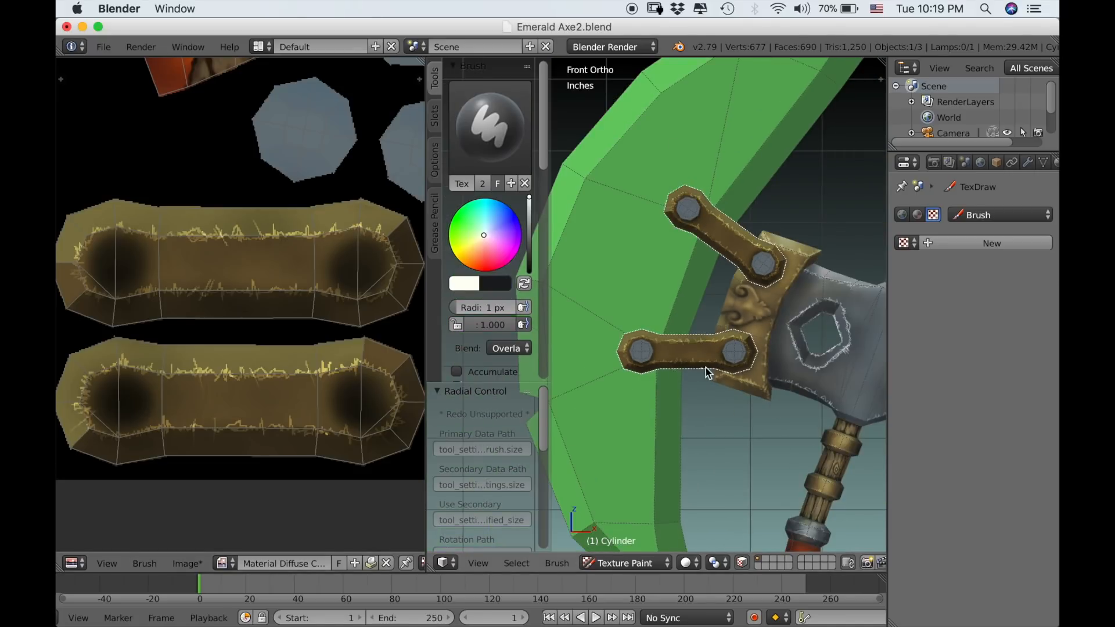
scroll(706, 368, up, 5)
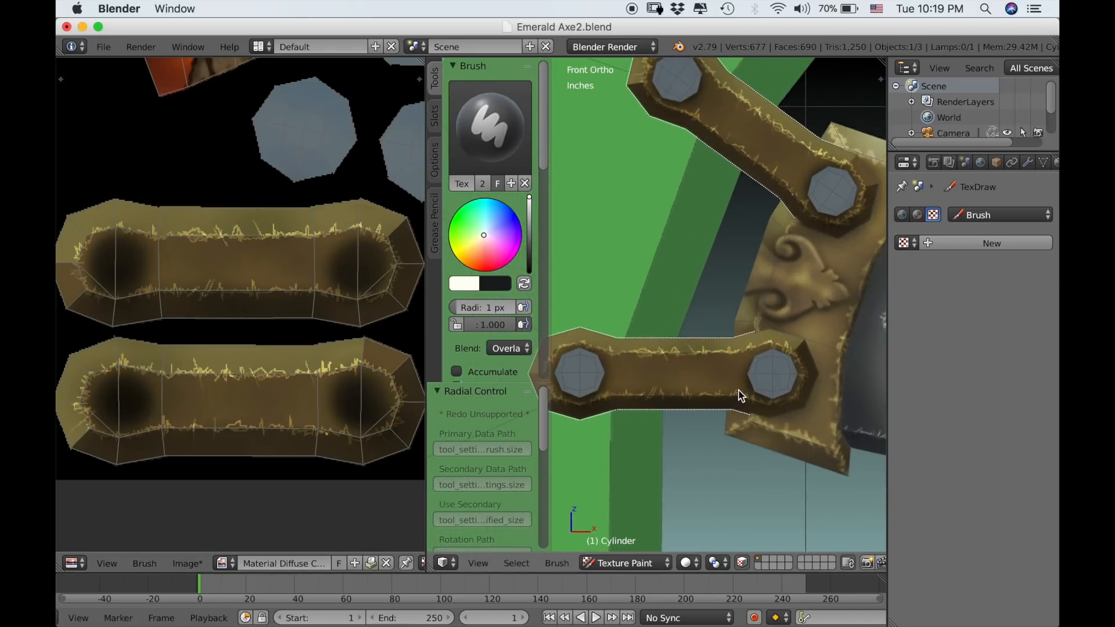
scroll(741, 396, down, 2)
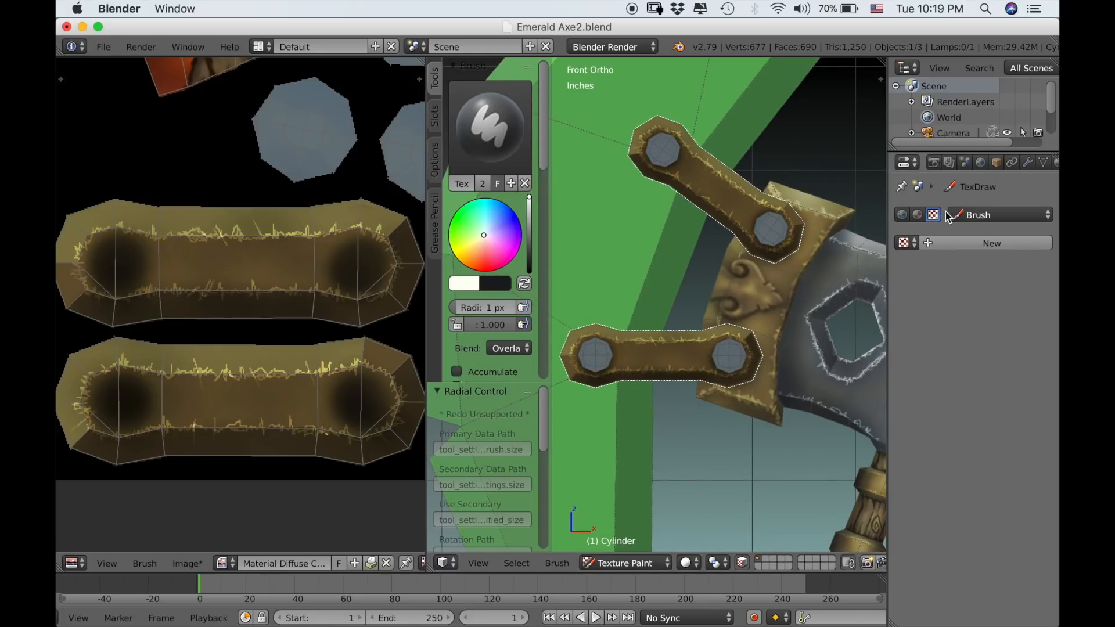
- Create a new brush texture and load the ornament image TexturesCom_OrnamentSet5_06_3dbrush_S.tif into it
click(975, 242)
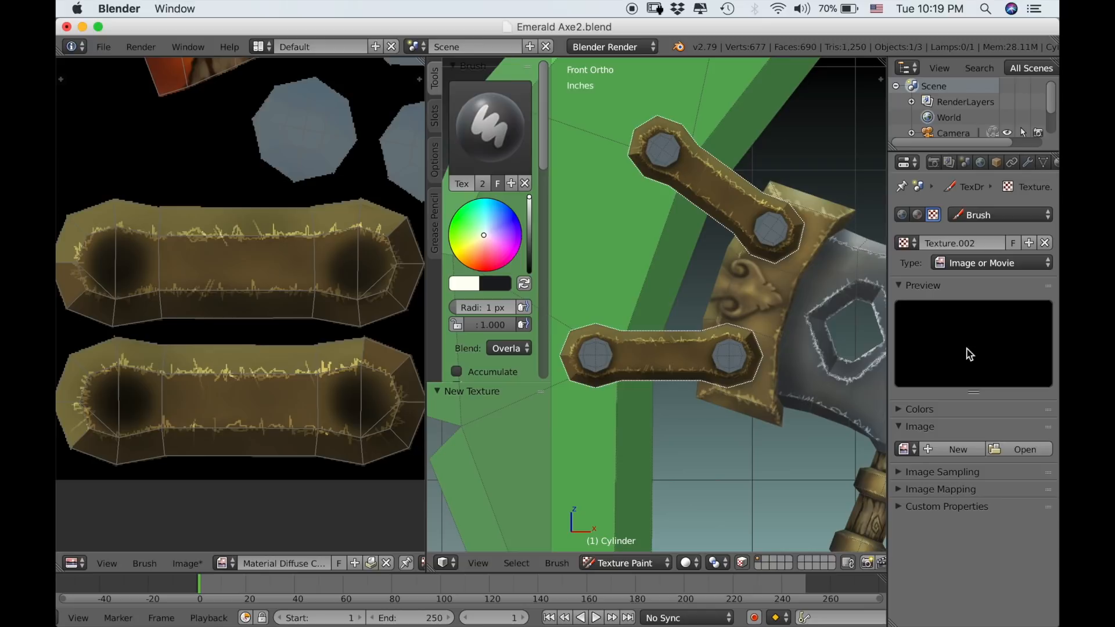
click(1001, 457)
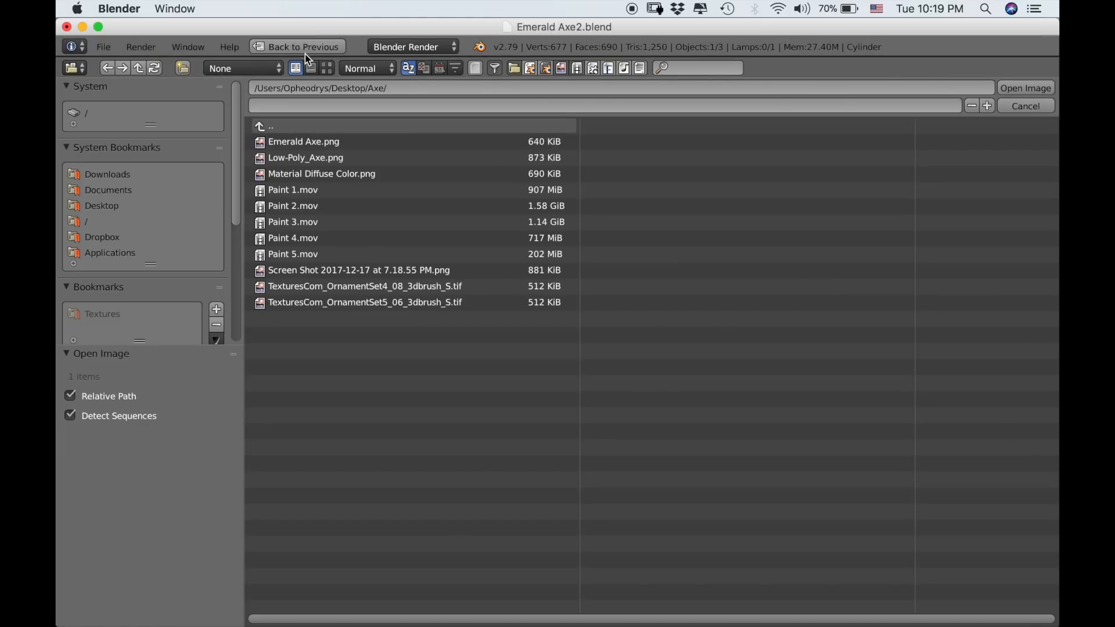
click(327, 69)
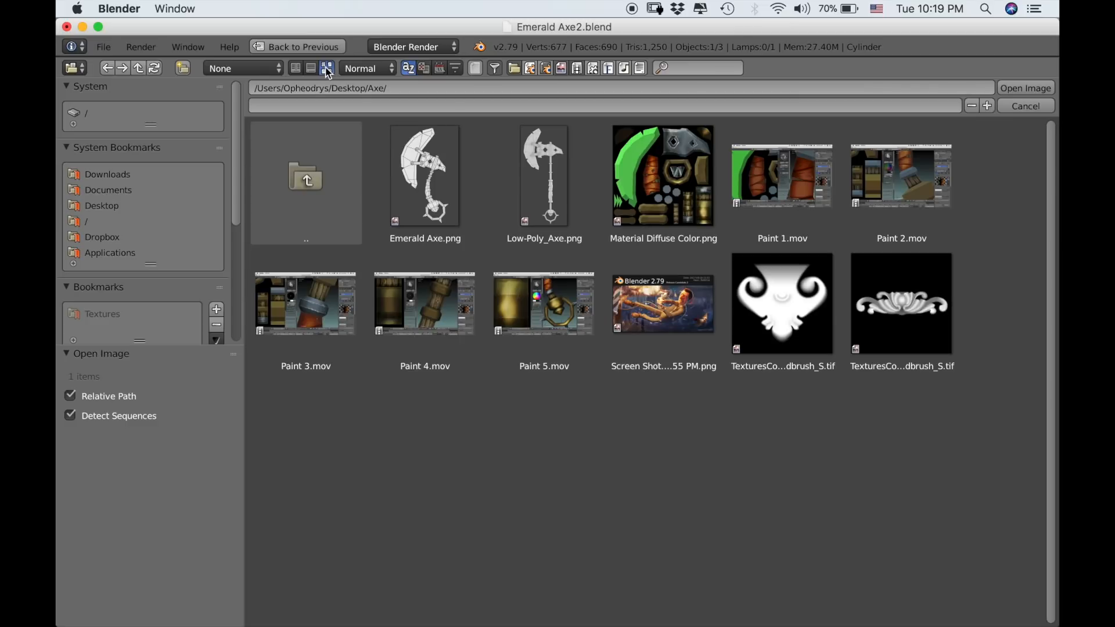
click(938, 321)
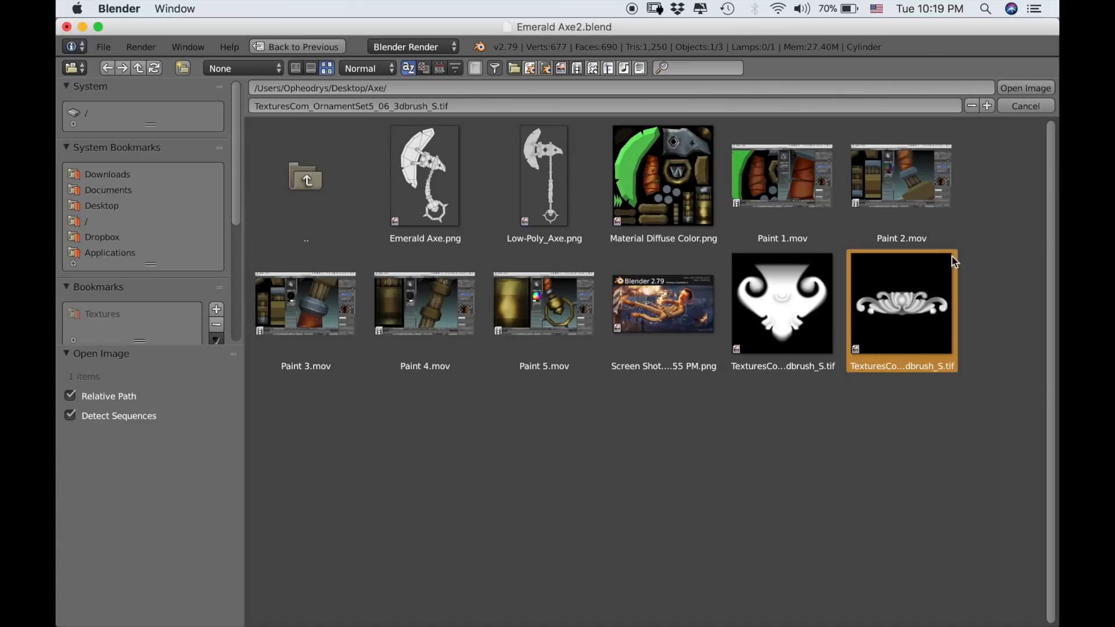
click(1042, 88)
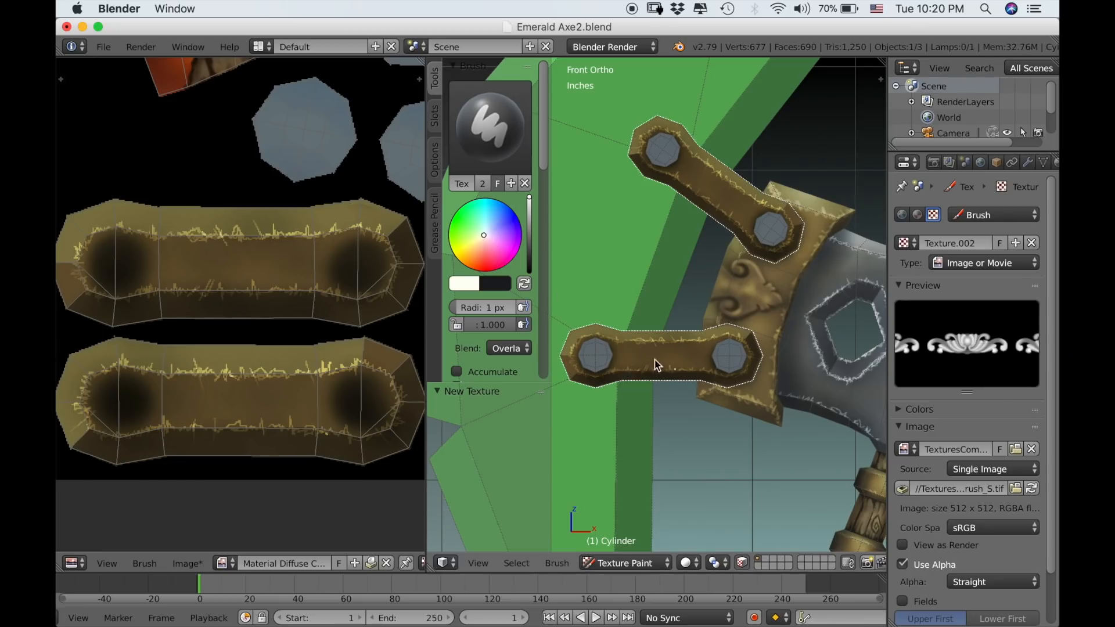
- Set the ornament brush's radius to 219 px and its blend mode to Add
key(f)
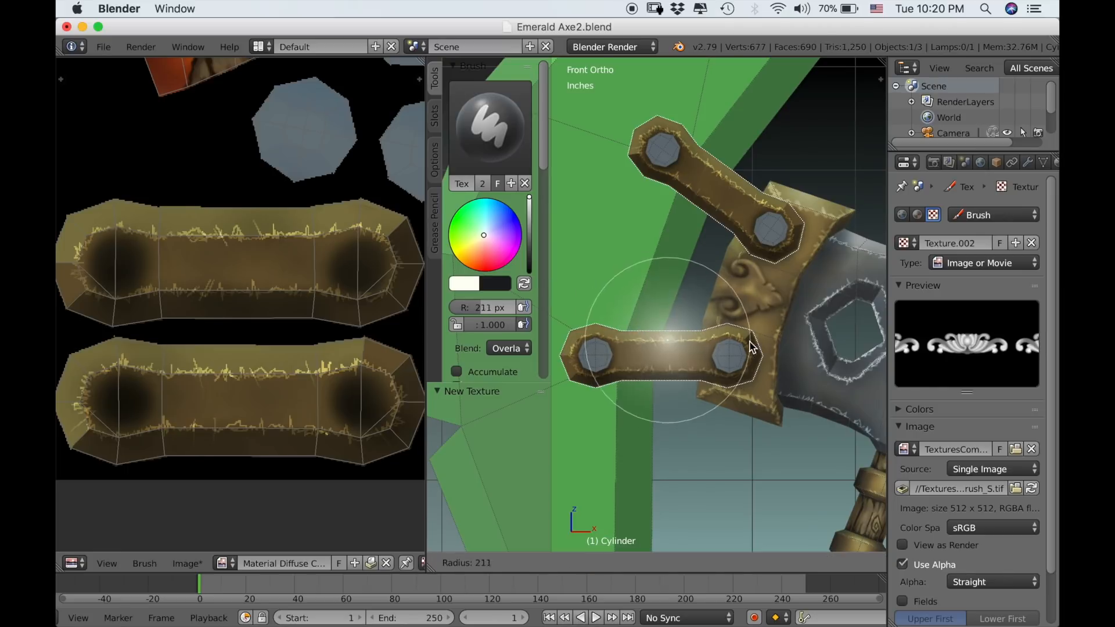
click(747, 348)
drag(546, 169, 548, 214)
click(508, 195)
click(513, 230)
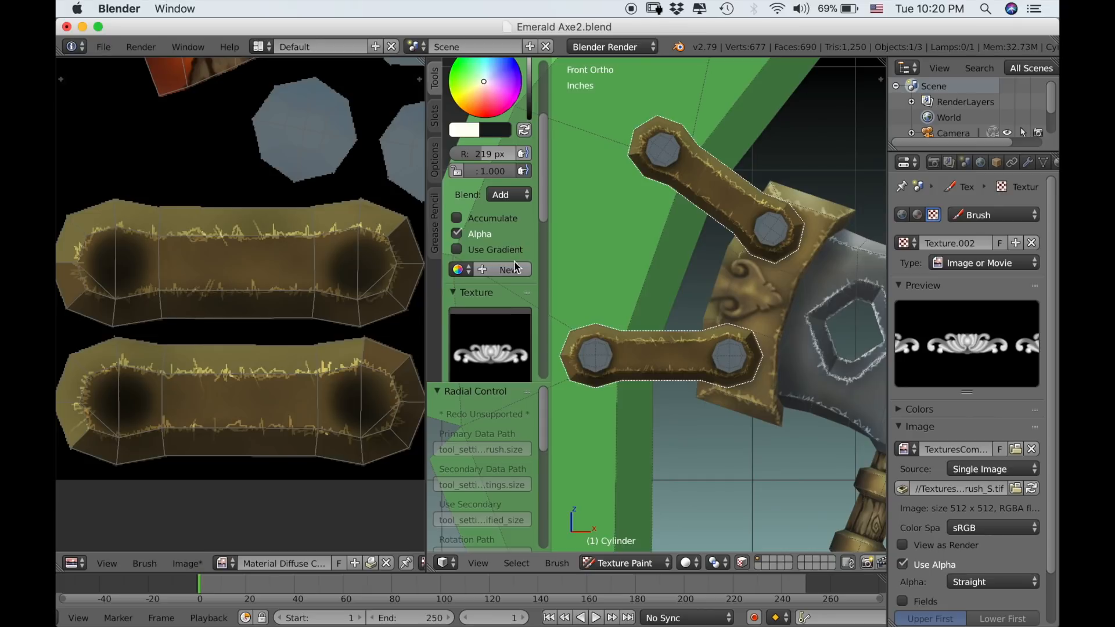
- Set the ornament texture's brush mapping to Stencil and lower the brush strength to 0.381
drag(543, 223, 549, 268)
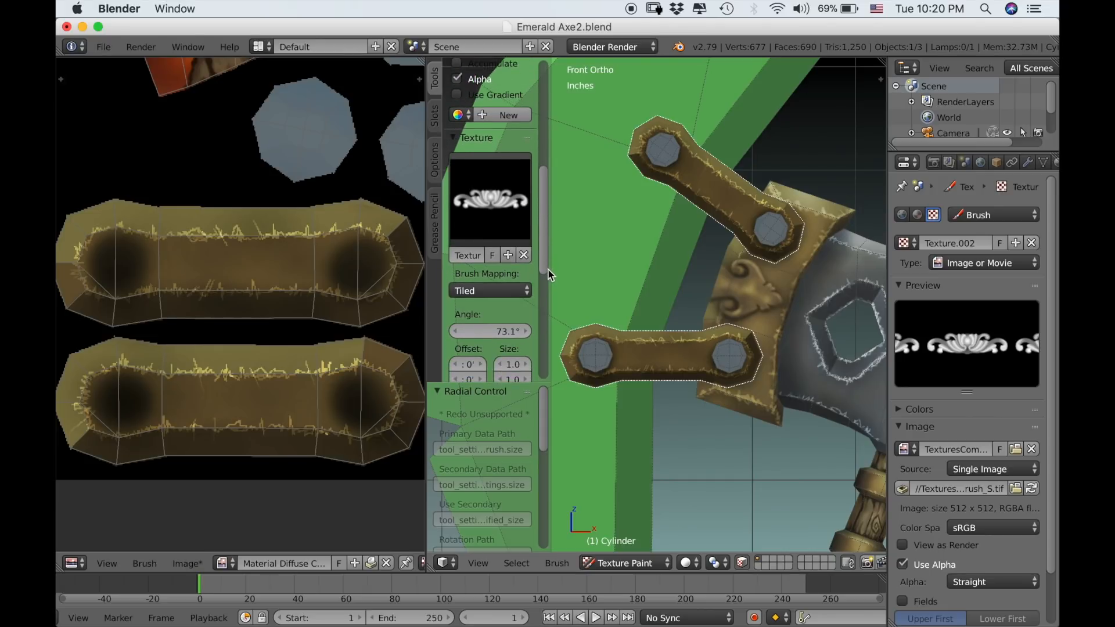
click(502, 286)
click(491, 199)
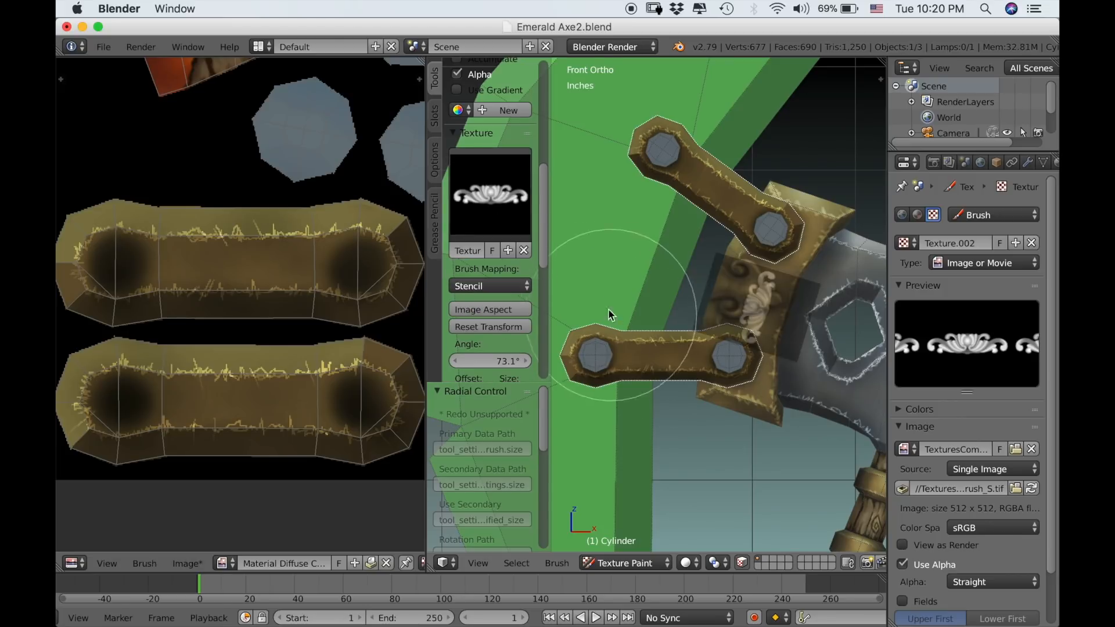
scroll(546, 174, up, 10)
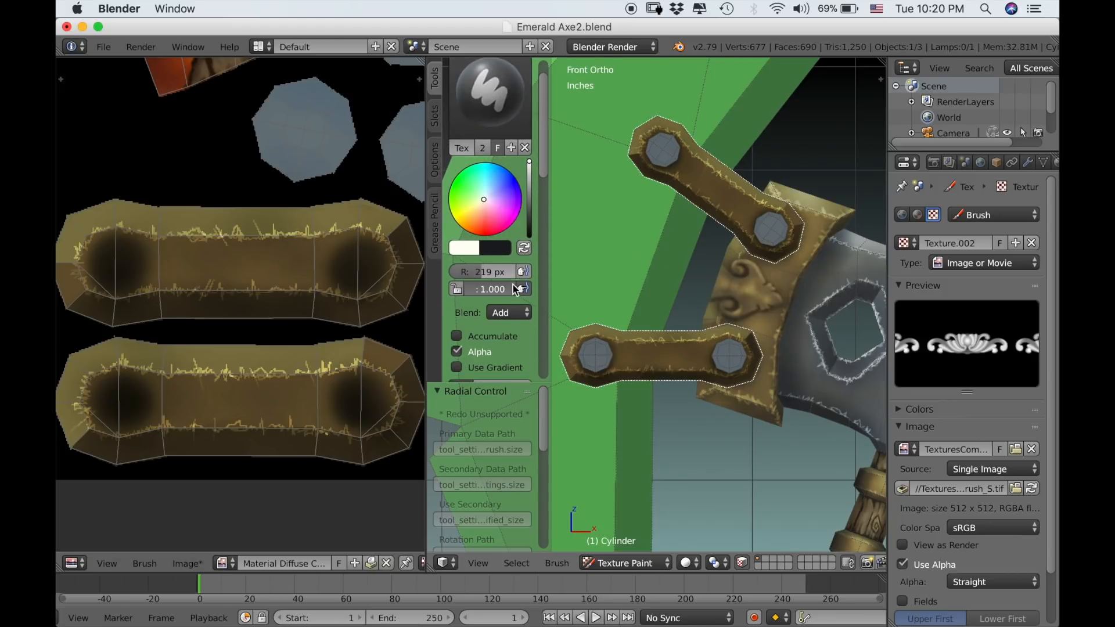
drag(478, 294, 470, 301)
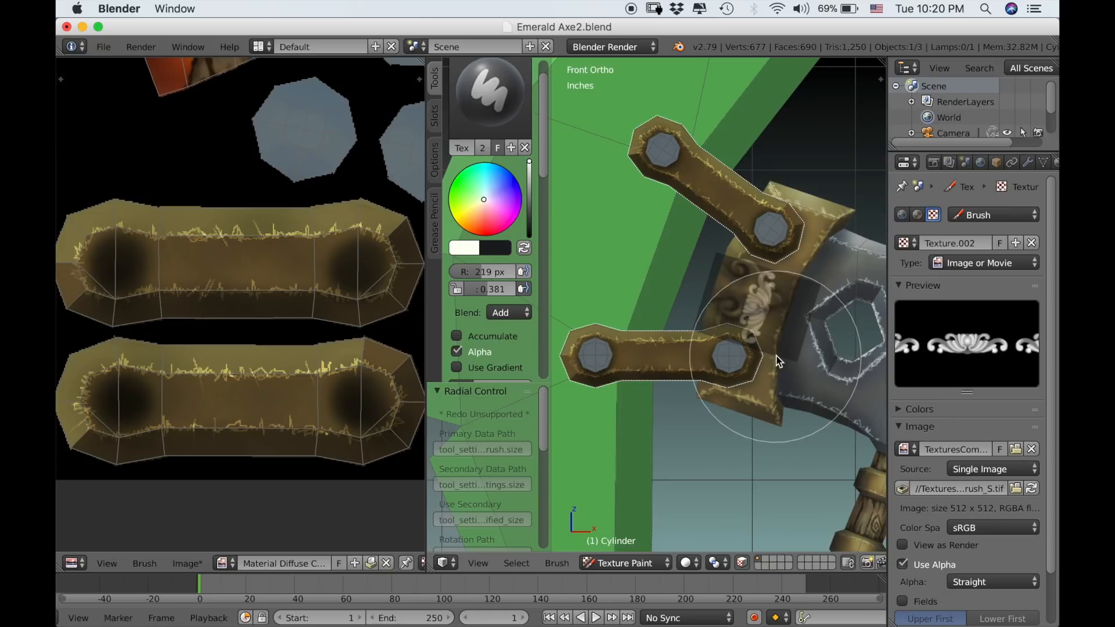
- Move the ornament stencil onto the lower arm between its two bolts and rotate it level with the arm
right_drag(804, 347, 656, 378)
mouse_move(656, 377)
mouse_down()
mouse_move(707, 378)
mouse_move(703, 390)
mouse_up()
scroll(704, 389, up, 4)
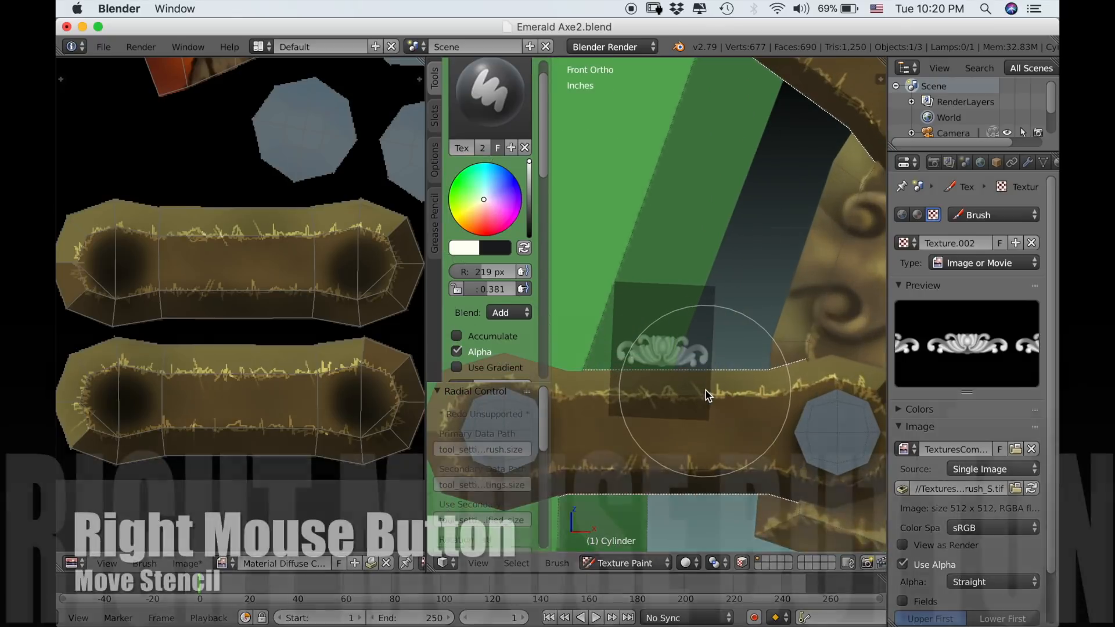
mouse_move(722, 390)
right_down()
mouse_move(690, 368)
mouse_move(692, 416)
mouse_move(786, 421)
right_up()
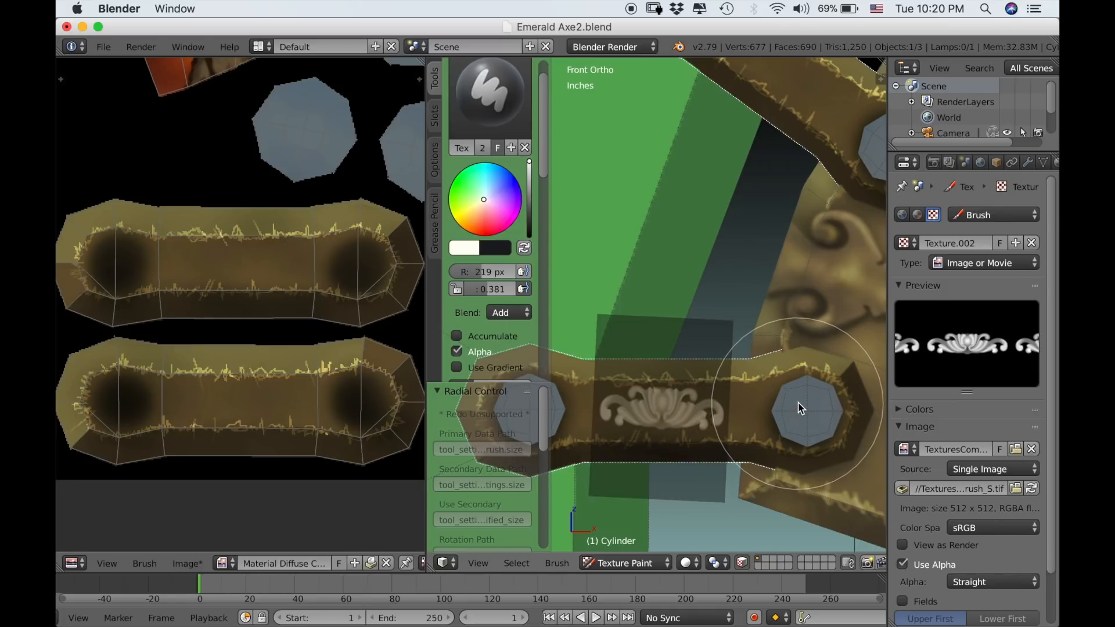
right_drag(697, 393, 699, 395)
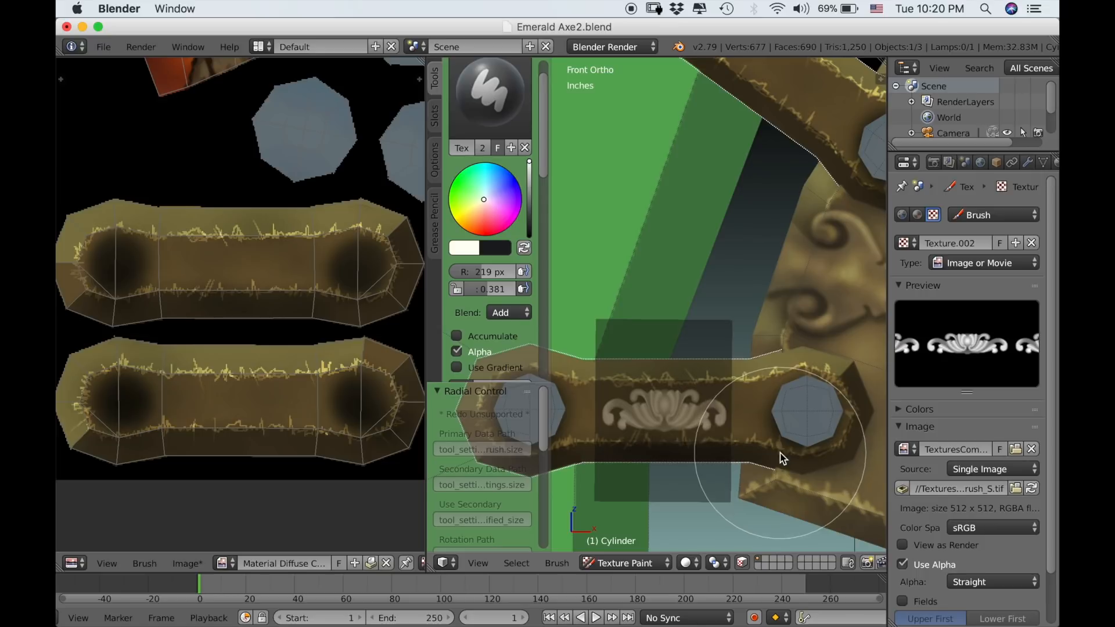
- Stretch the stencil along X to fill the space between the lower arm's bolts, centre it, and stamp the ornament
shift+right_drag(784, 466, 777, 462)
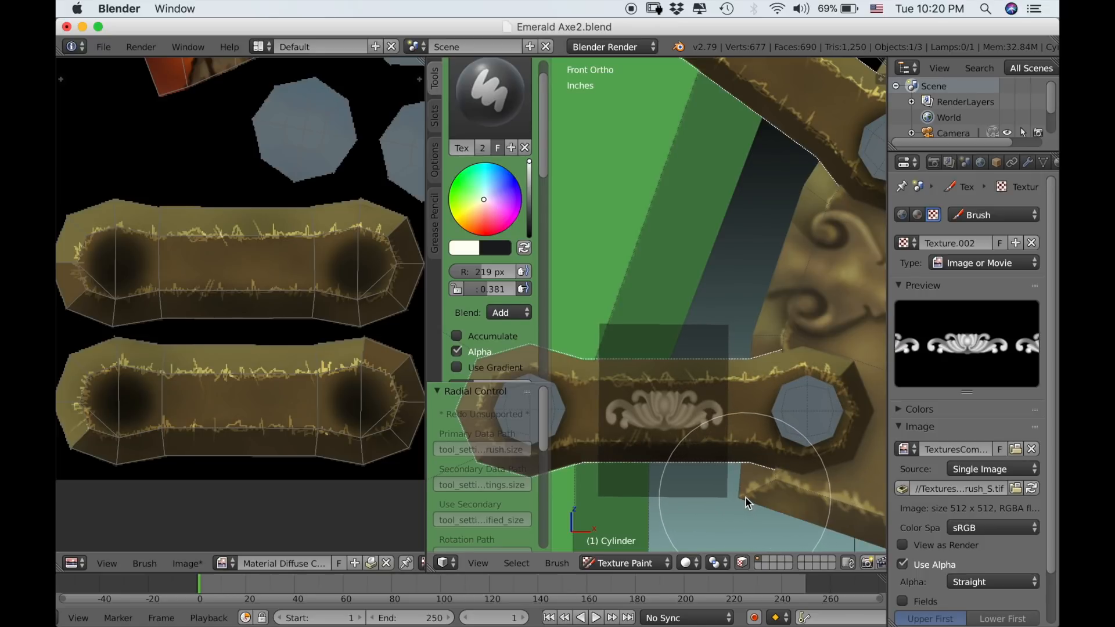
shift+right_drag(747, 500, 807, 514)
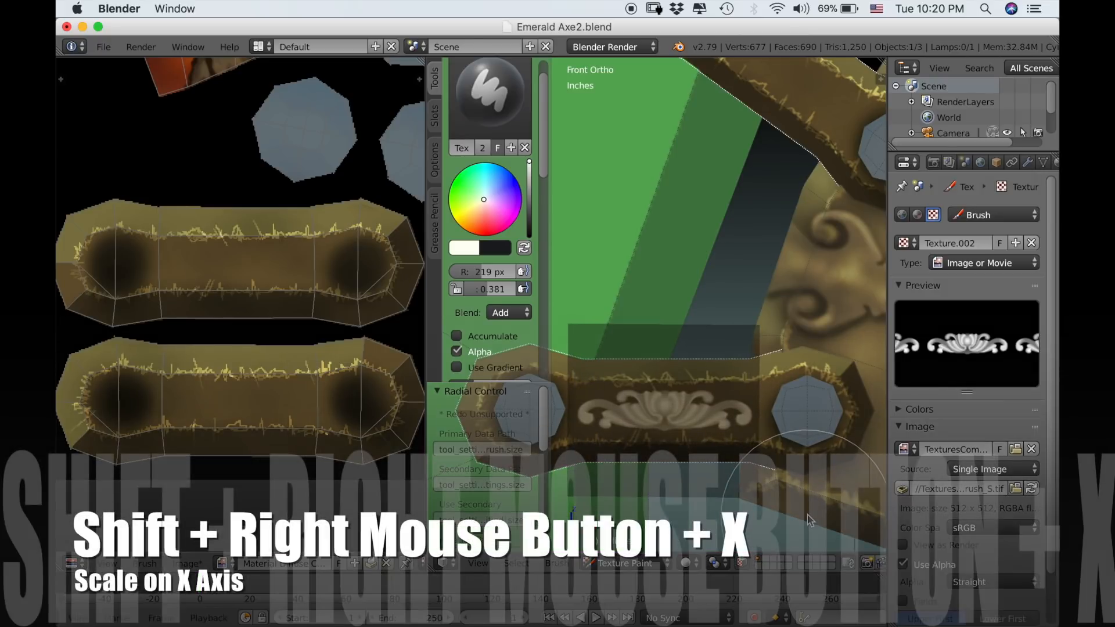
right_drag(675, 425, 673, 423)
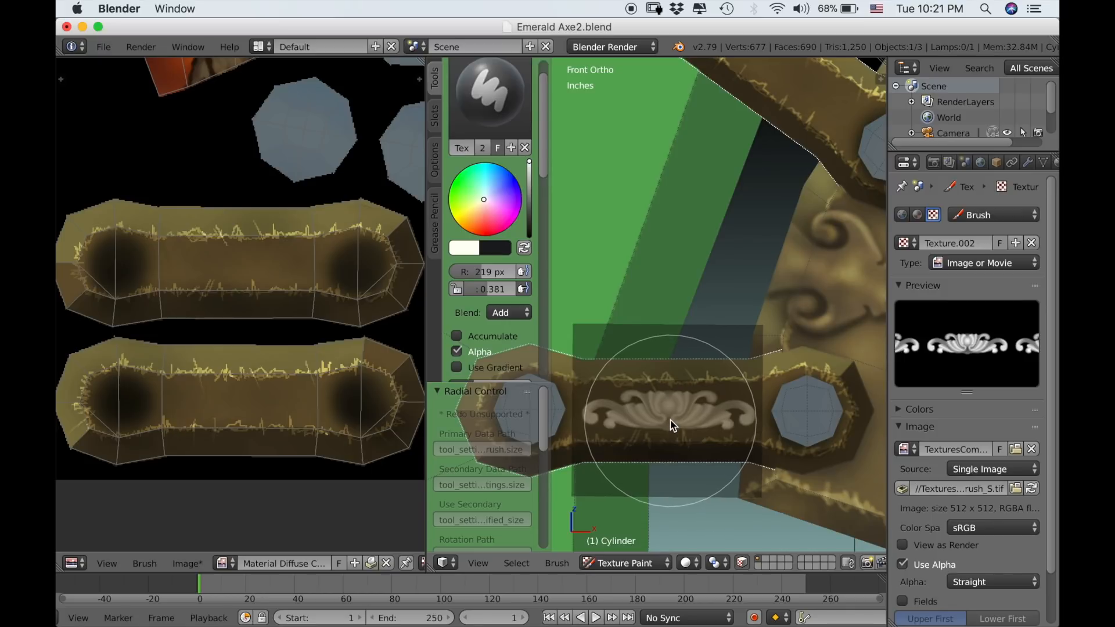
drag(626, 409, 766, 421)
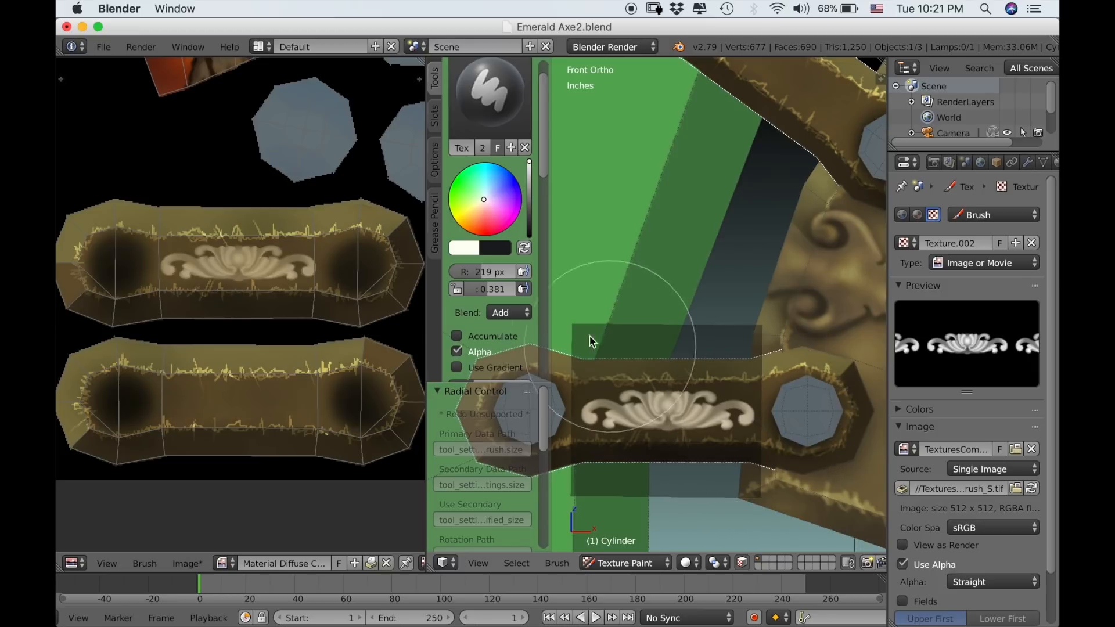
- Move and rotate the stencil to align with the slanted upper arm, and stamp the ornament between its bolts
shift+middle_drag(757, 275, 666, 546)
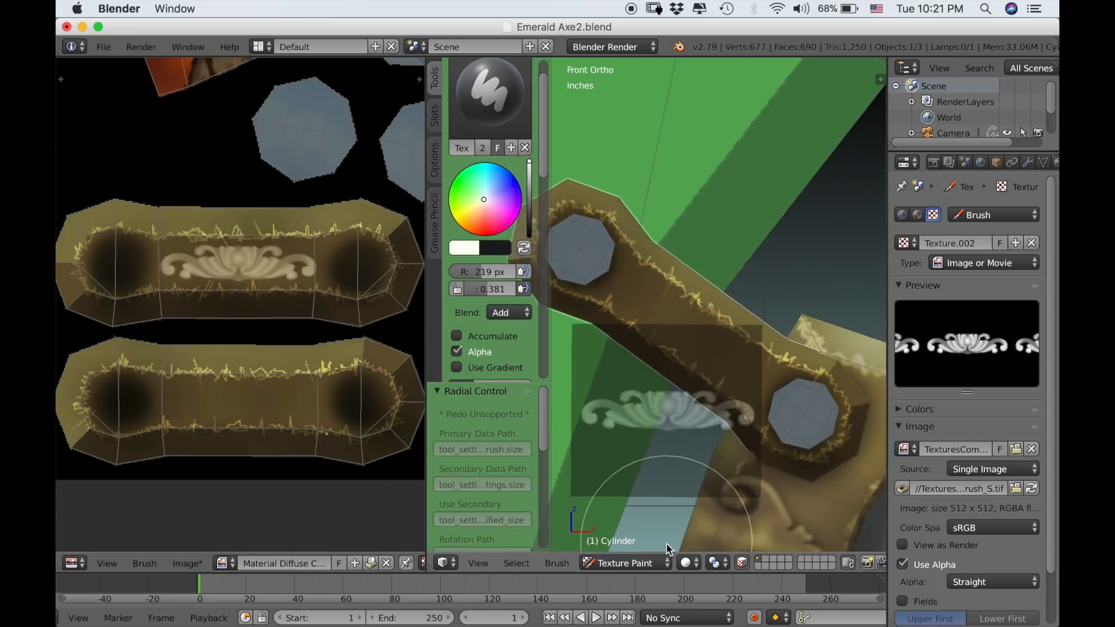
right_drag(669, 435, 688, 365)
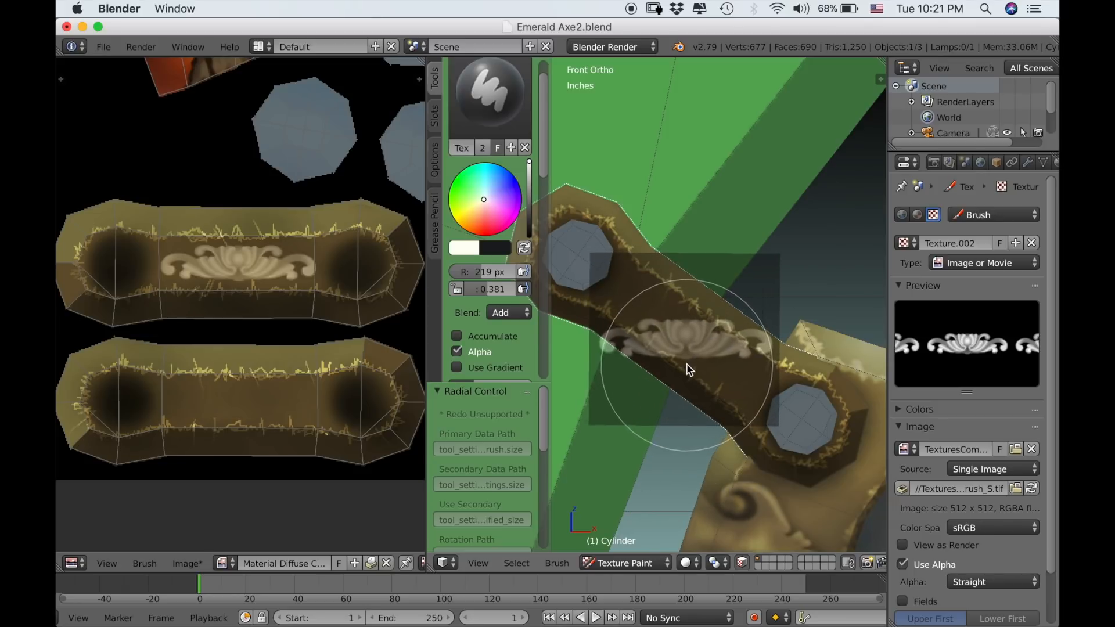
shift+right_drag(780, 376, 777, 438)
right_drag(695, 357, 671, 326)
mouse_move(670, 326)
mouse_down()
mouse_move(632, 298)
mouse_move(677, 346)
mouse_move(777, 408)
mouse_move(561, 294)
mouse_up()
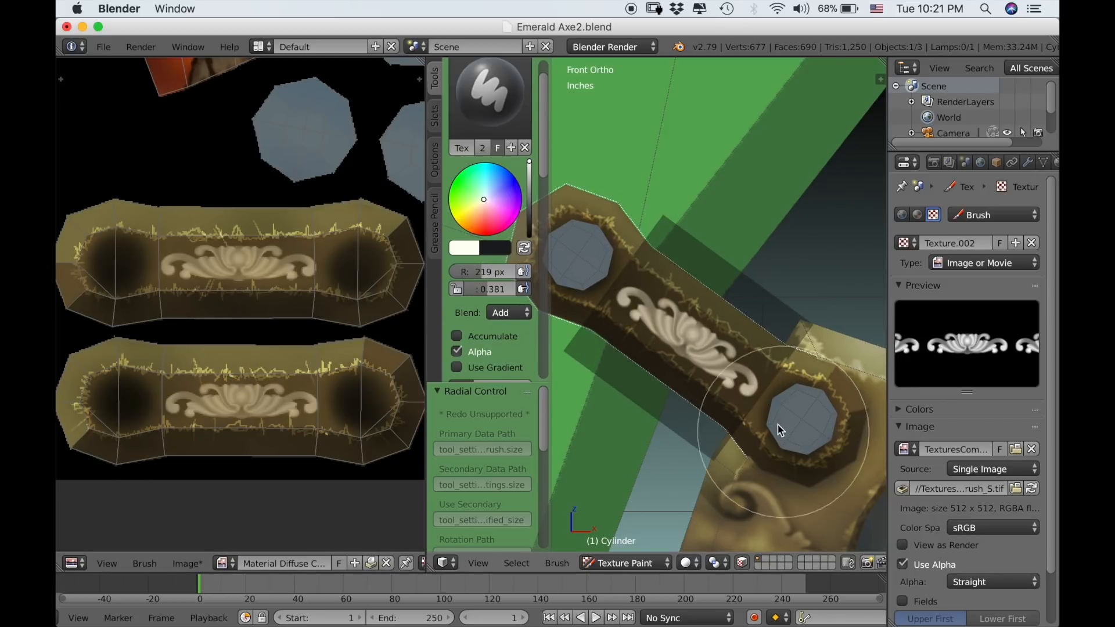
- Stamp the upper arm's ornament again, undo that pass, and restamp it more lightly
click(717, 338)
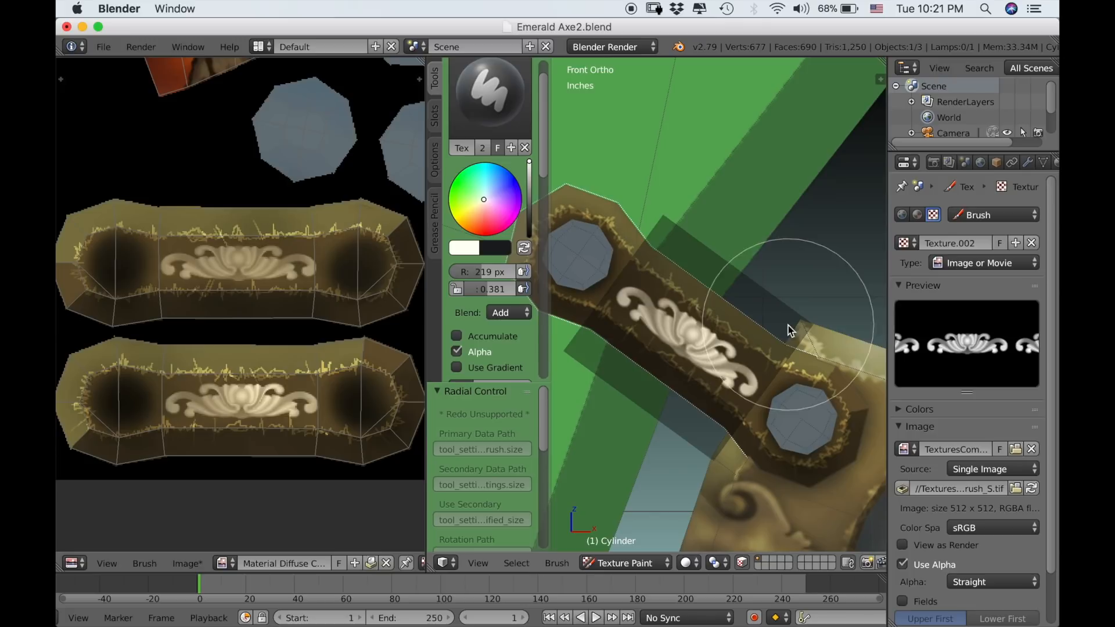
key(ctrl+z)
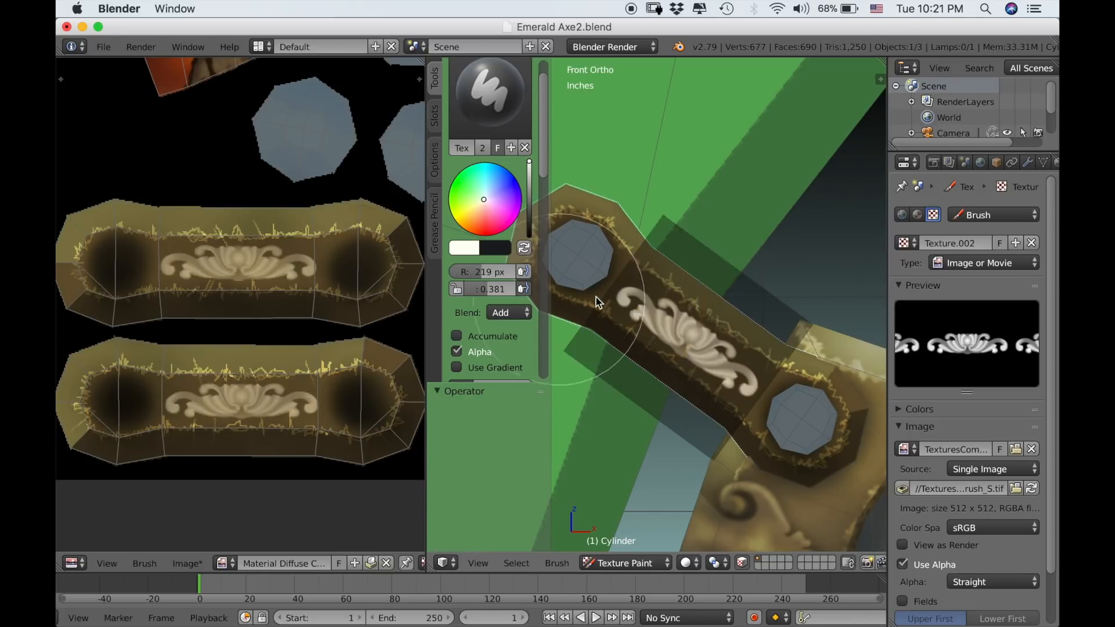
click(682, 333)
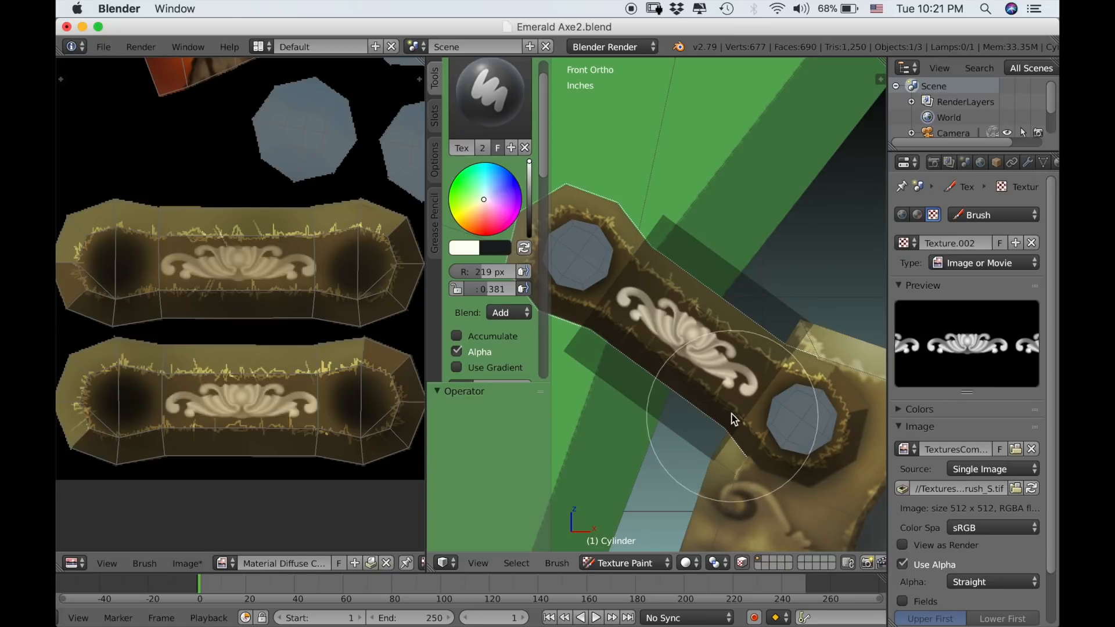
- Set the brush blend mode to Multiply, unlink the ornament texture, and return the brush mapping to Tiled
scroll(729, 356, down, 4)
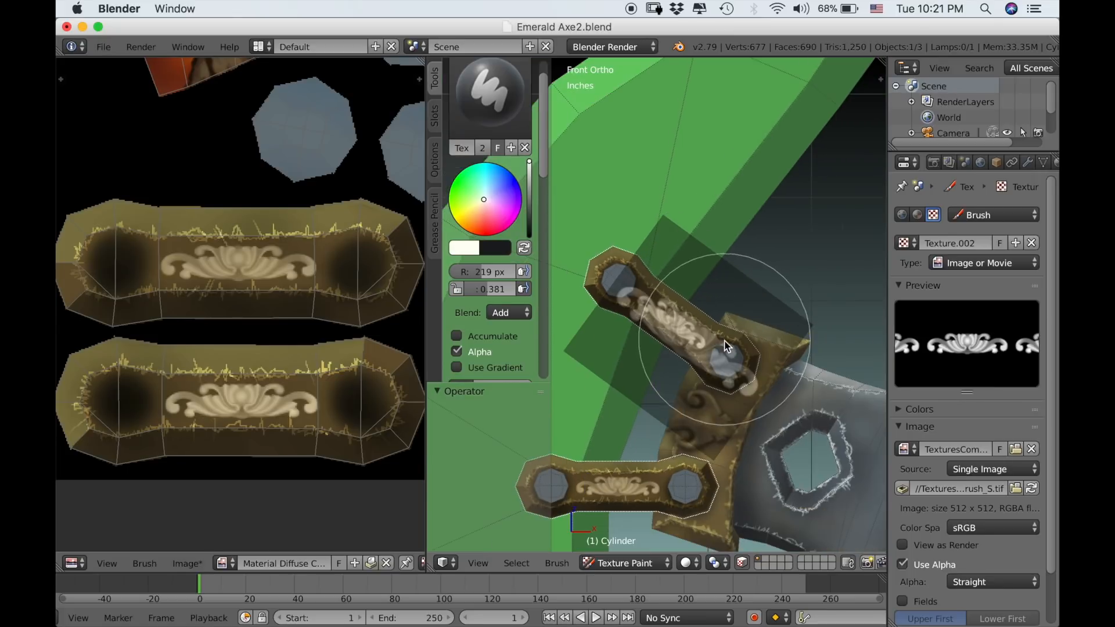
click(523, 313)
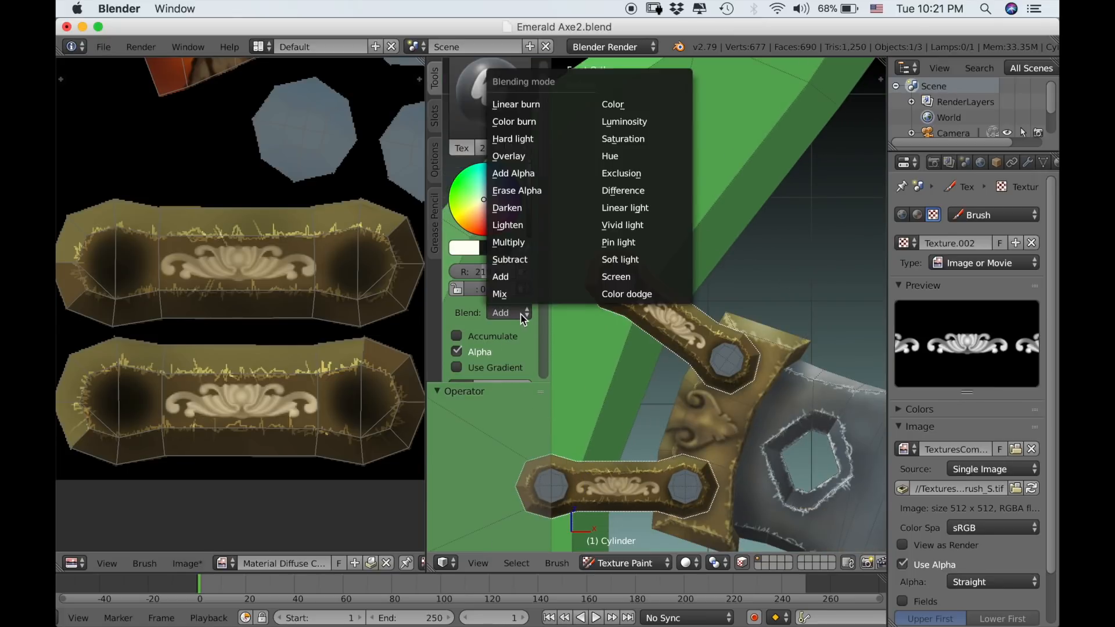
click(530, 245)
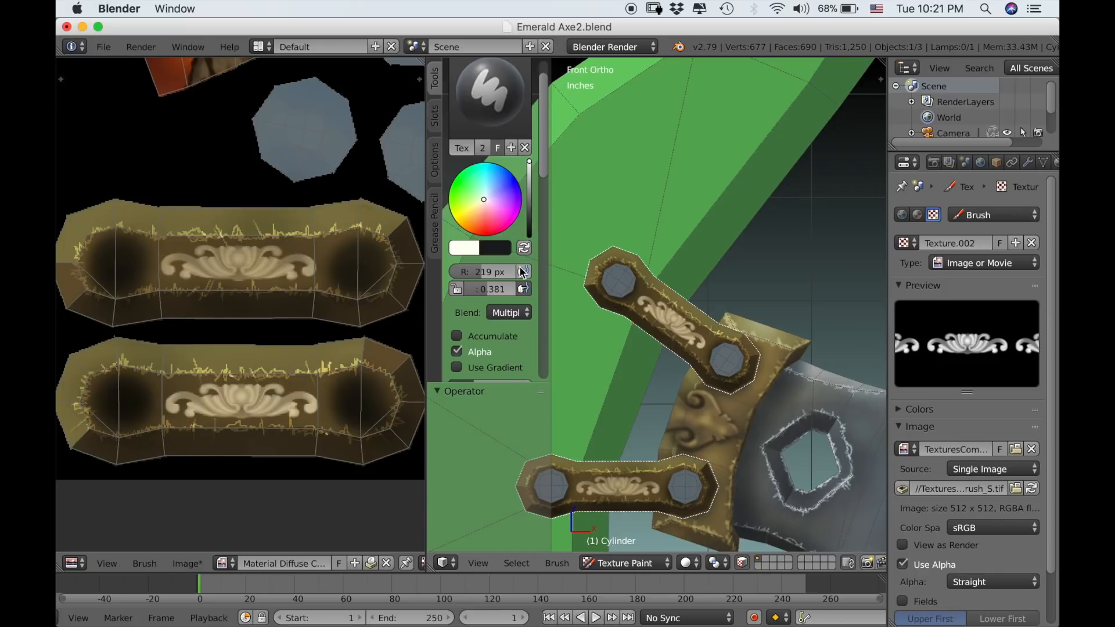
drag(548, 179, 543, 264)
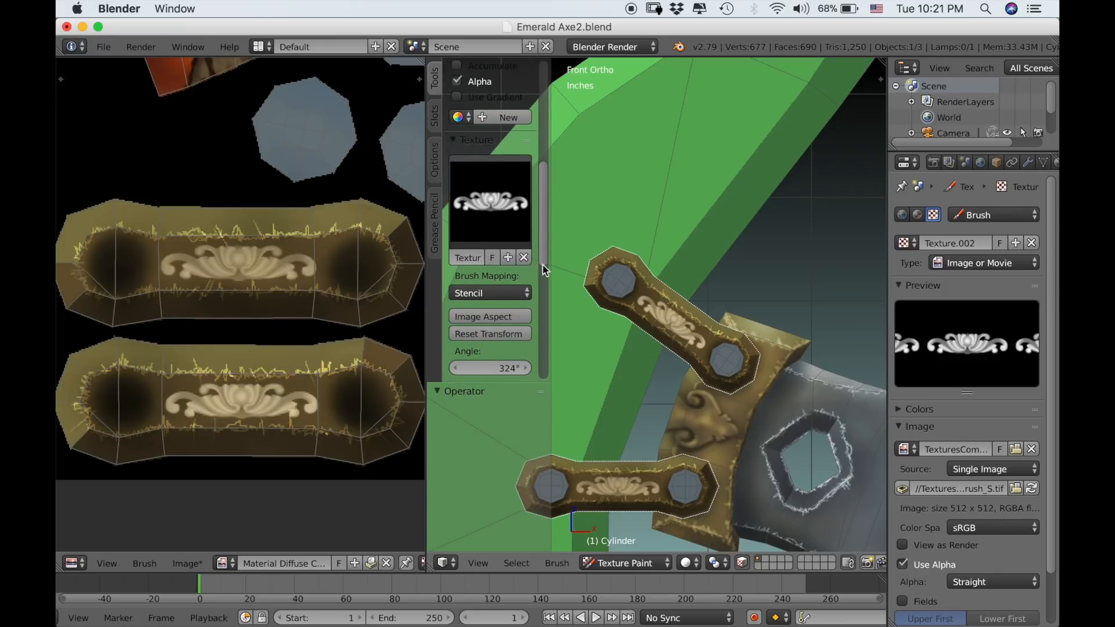
click(529, 262)
click(505, 296)
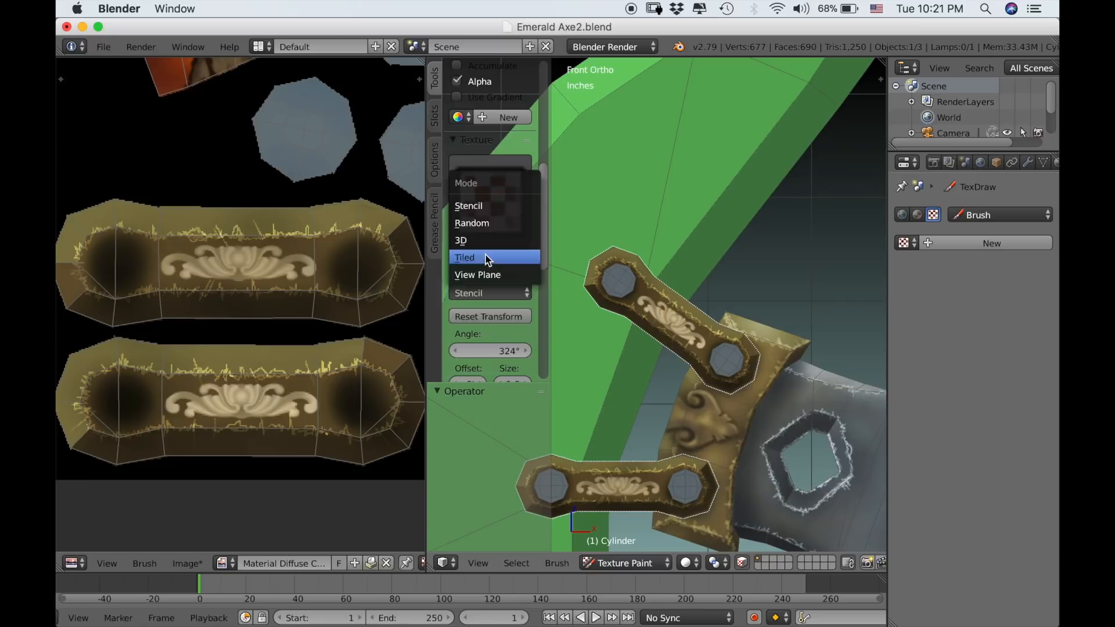
click(487, 260)
- Zoom the image editor in on the two ornaments, set the brush radius to 11 px, and swap to near-black
scroll(664, 378, up, 5)
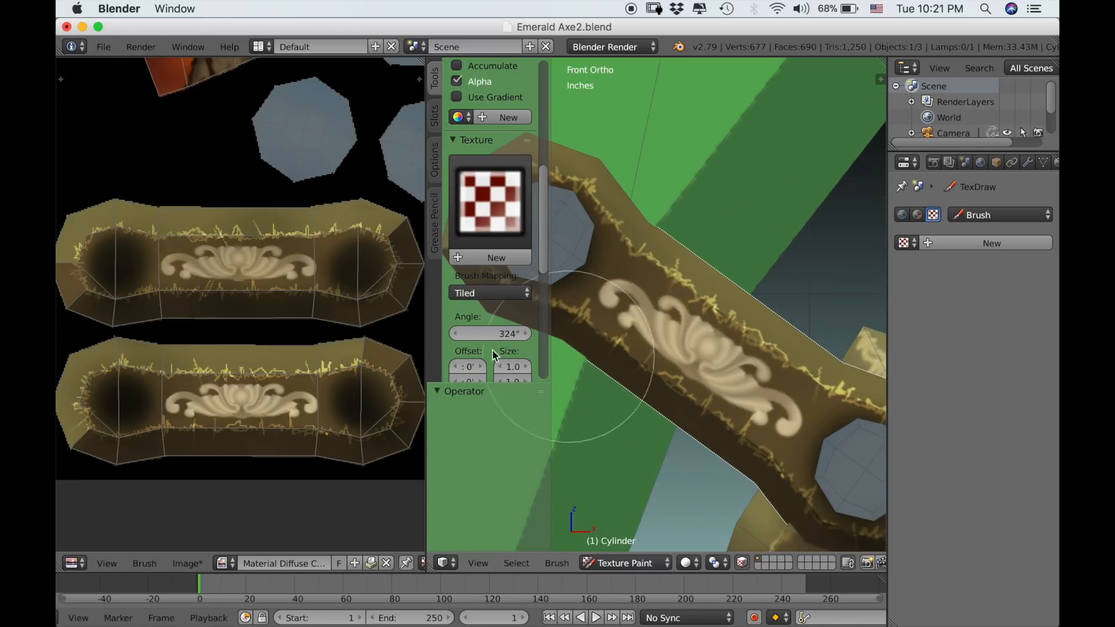
scroll(301, 379, up, 4)
middle_drag(300, 378, 281, 345)
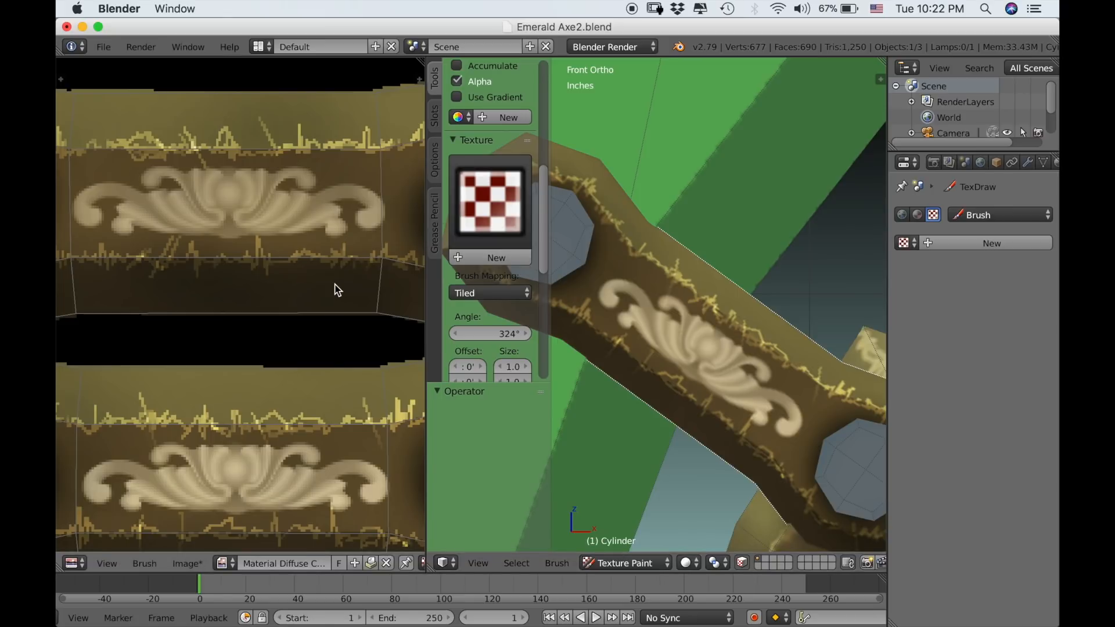
key(f)
click(194, 296)
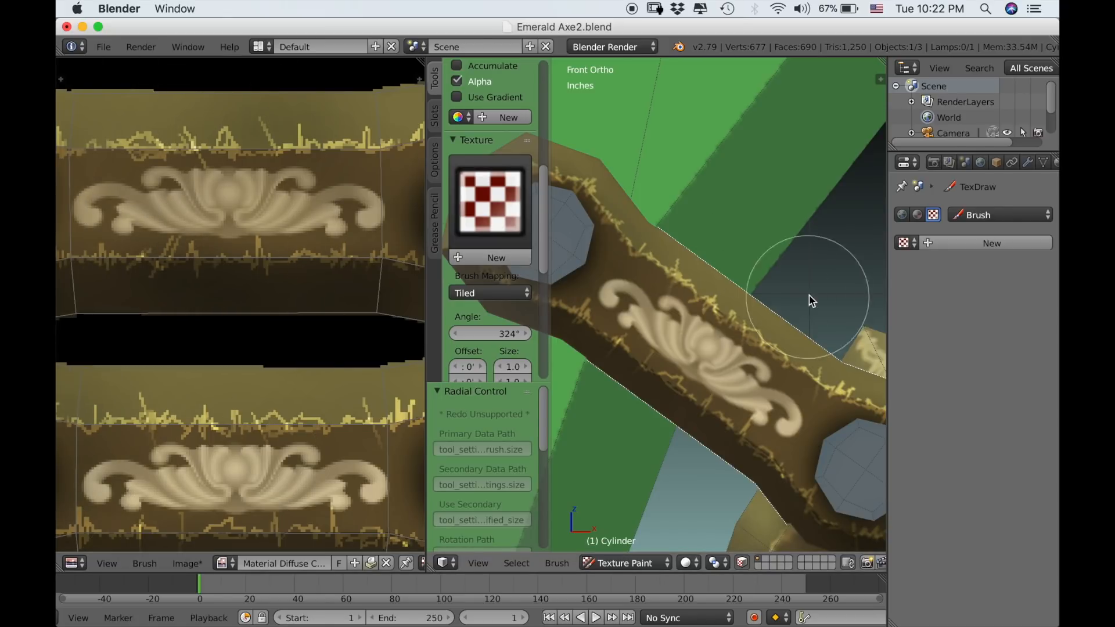
key(f)
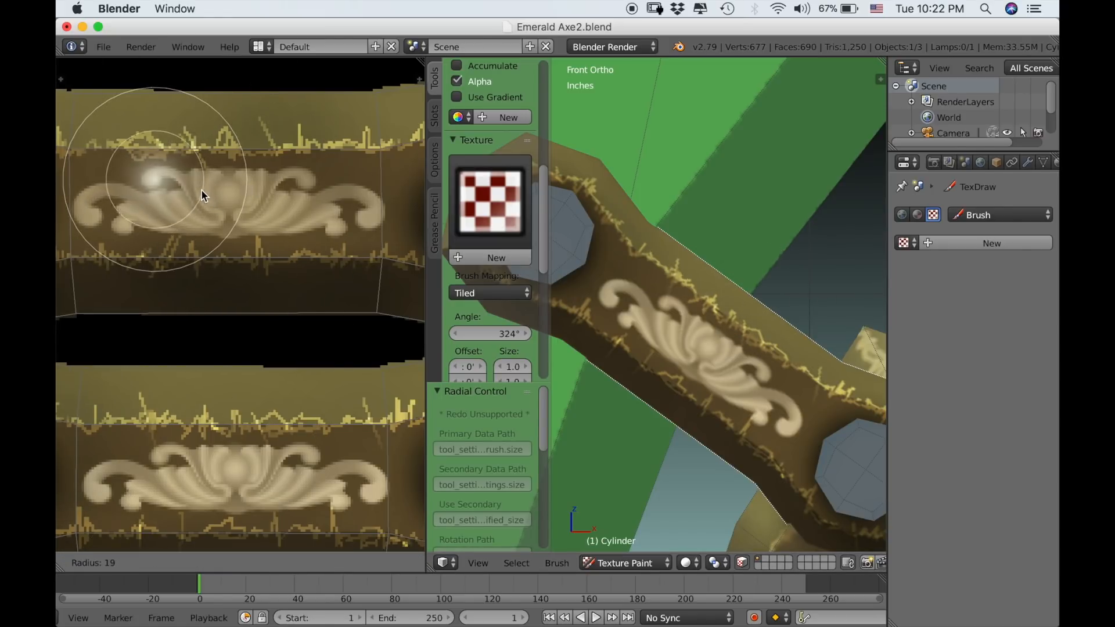
click(187, 182)
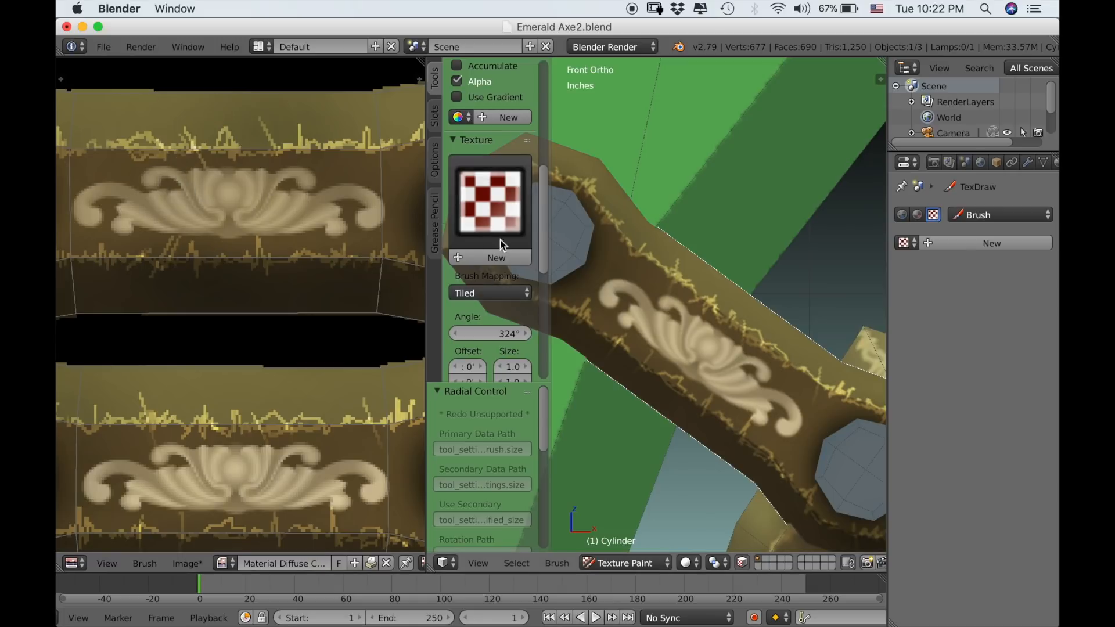
scroll(511, 192, up, 10)
click(514, 232)
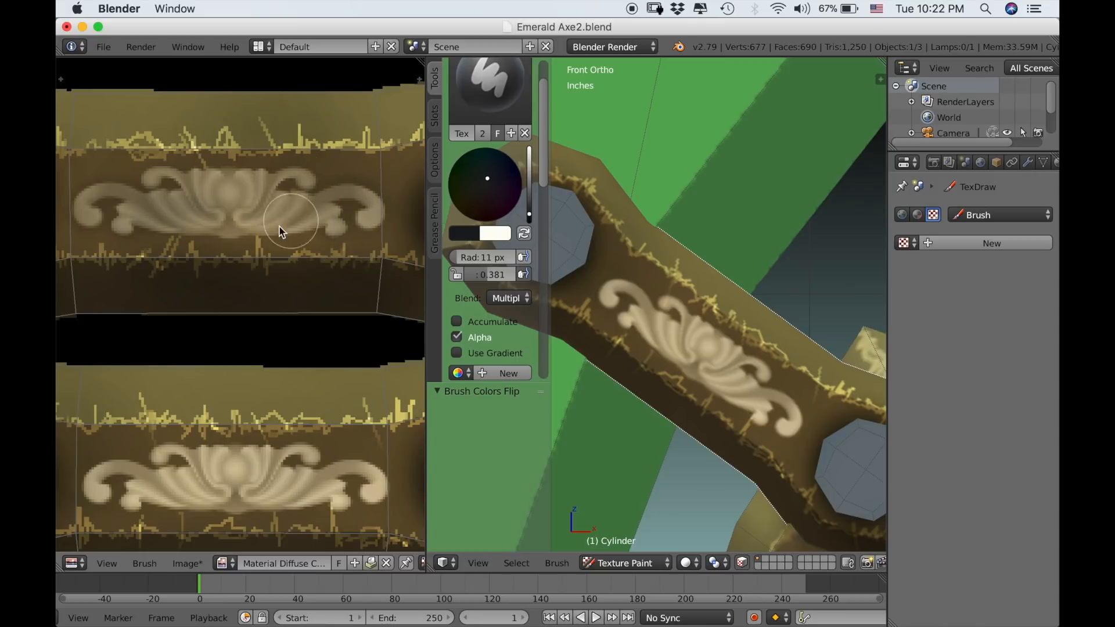
- Try darkening the lower arm's ornament with near-black Multiply strokes, and undo the recent strokes
drag(279, 225, 201, 202)
key(ctrl+z)
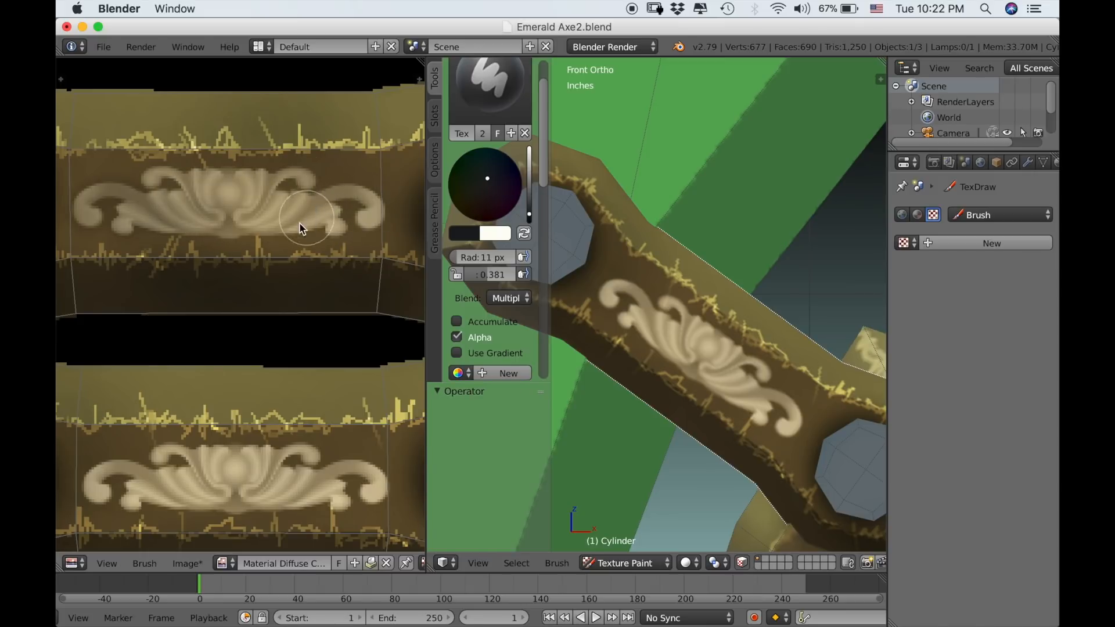
key(super+z)
key(super+z)
key(super+z)
key(super+z)
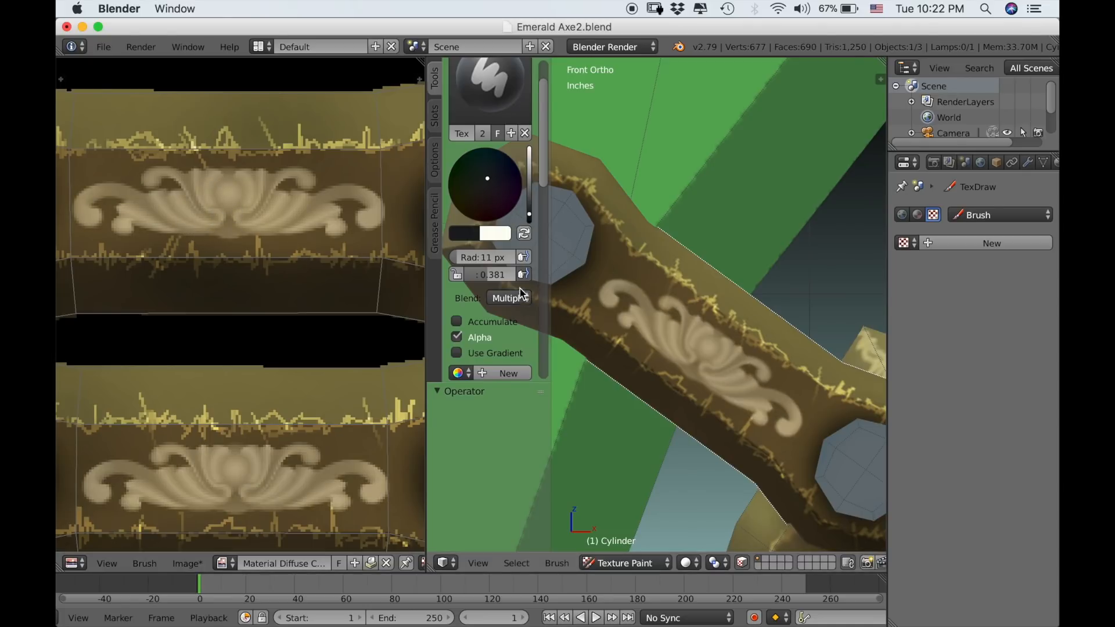
- Swap the brush colours back, sample the arm's brown as the brush colour, and set the blend mode to Color
key(x)
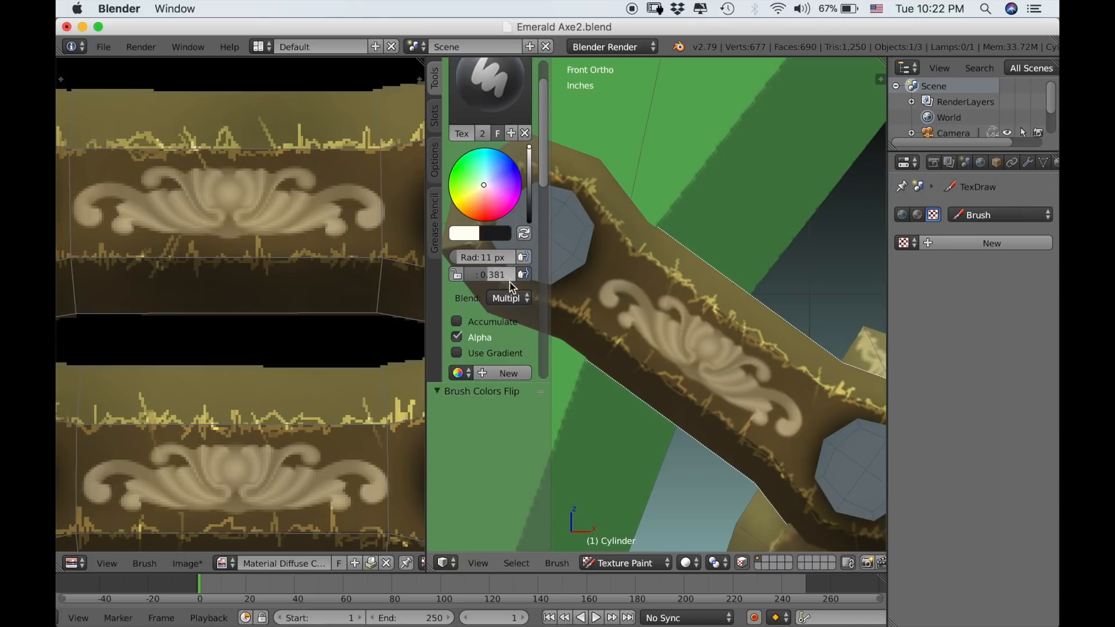
key(s)
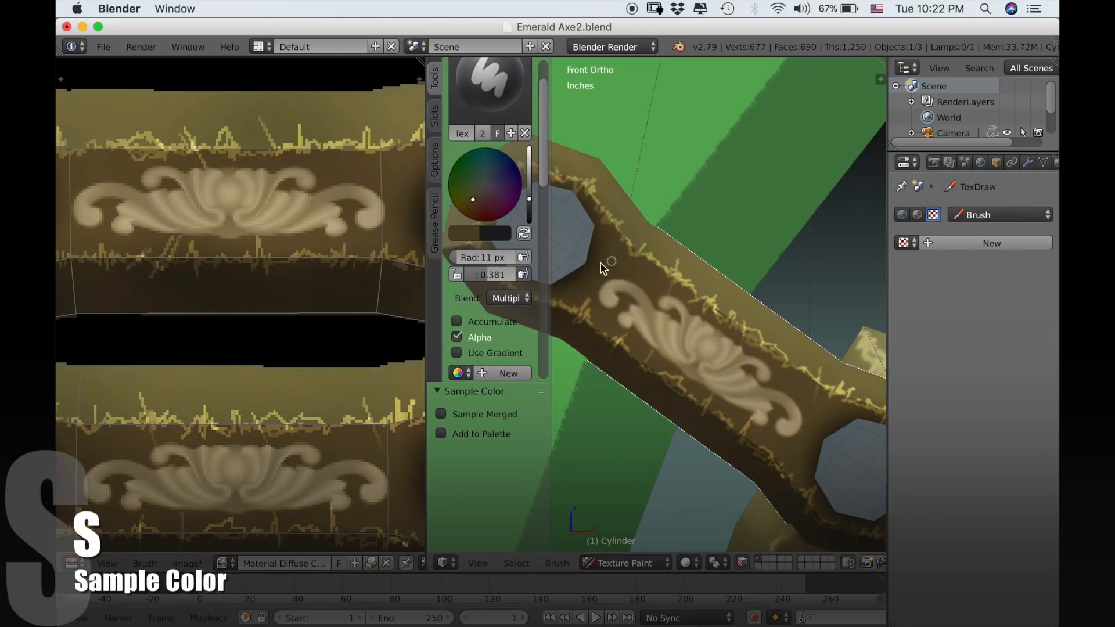
click(526, 299)
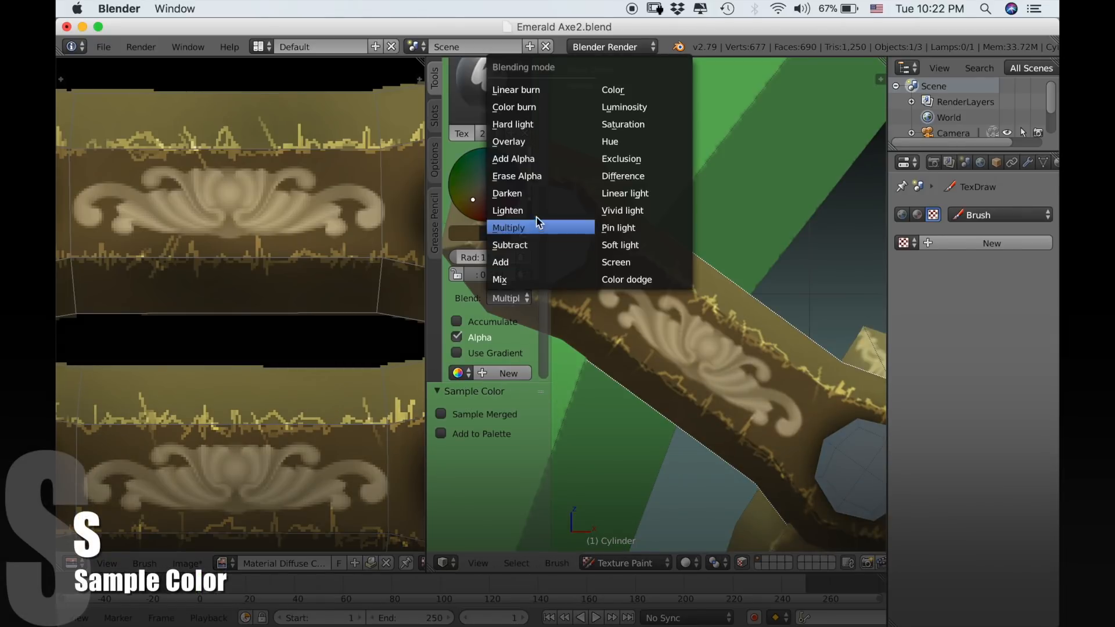
click(615, 90)
- Set the brush radius to 18 px and paint over both arms' ornaments to tint them with the sampled brown
key(f)
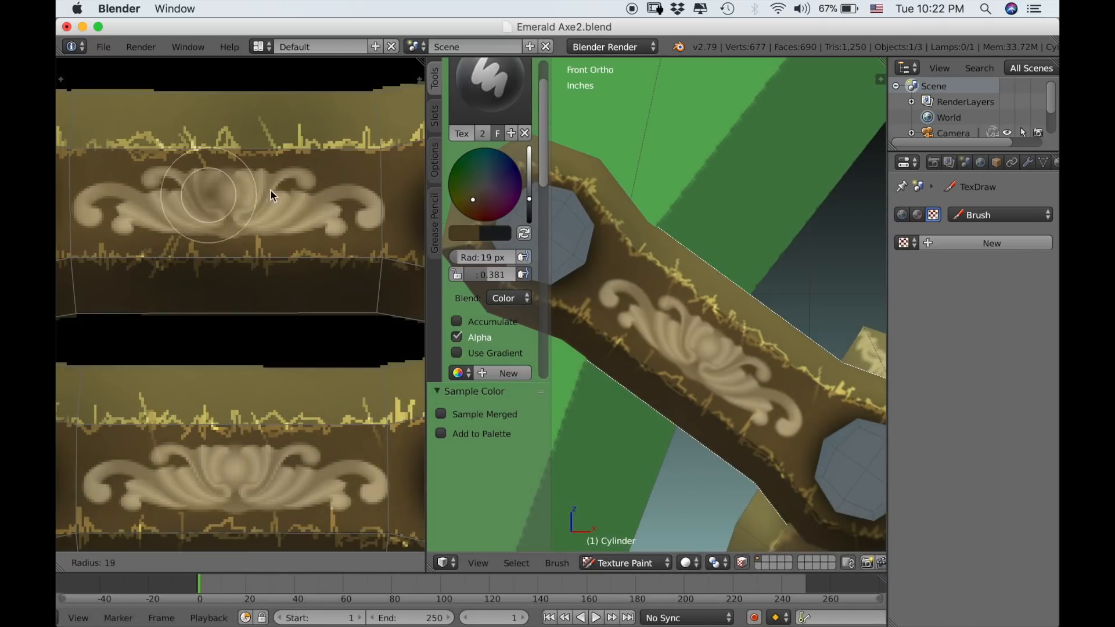
click(252, 184)
mouse_move(116, 184)
mouse_down()
mouse_move(100, 213)
mouse_move(91, 207)
mouse_move(135, 197)
mouse_move(145, 223)
mouse_move(241, 187)
mouse_move(259, 205)
mouse_move(369, 194)
mouse_move(393, 214)
mouse_move(187, 199)
mouse_move(104, 215)
mouse_move(122, 235)
mouse_move(369, 213)
mouse_move(162, 211)
mouse_up()
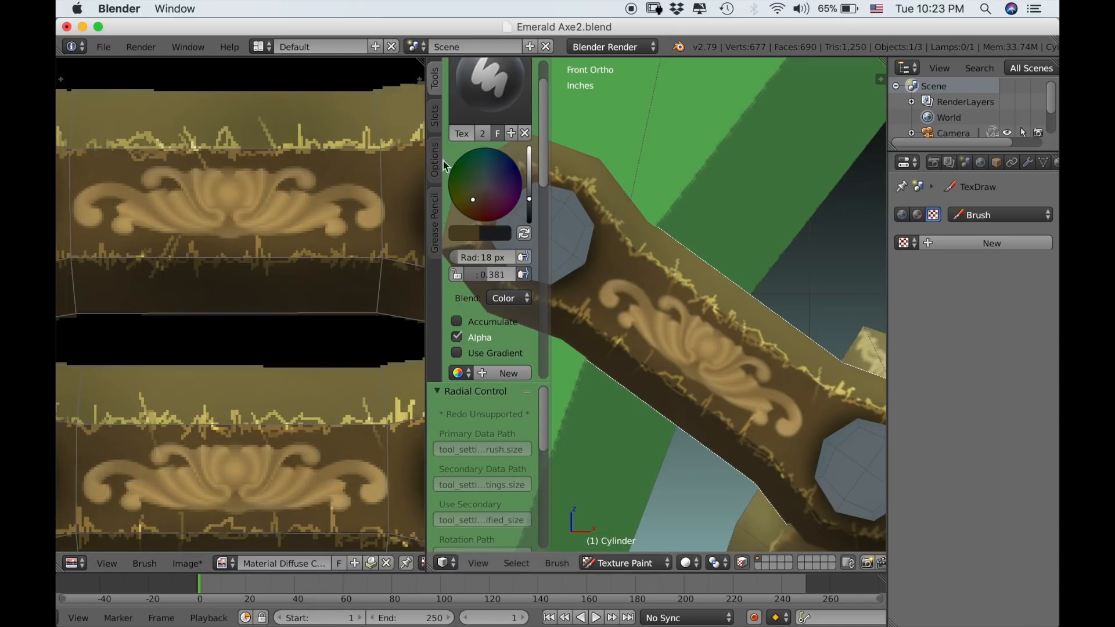
- Darken both arms' ornaments with broad near-black strokes, using Multiply blending at 0.150 strength
key(x)
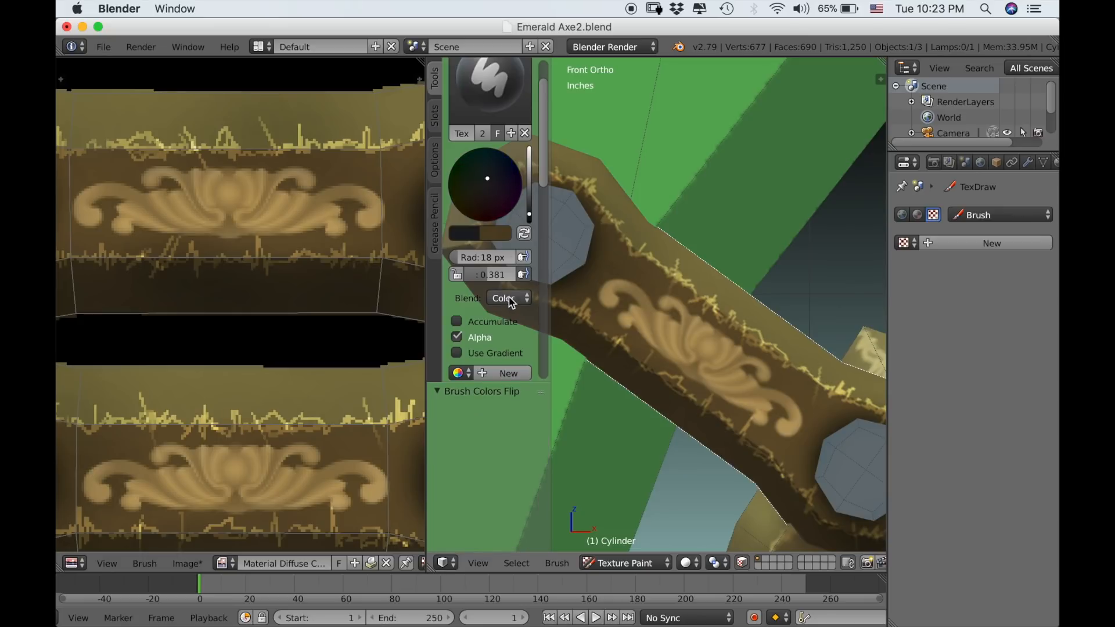
click(509, 298)
click(509, 228)
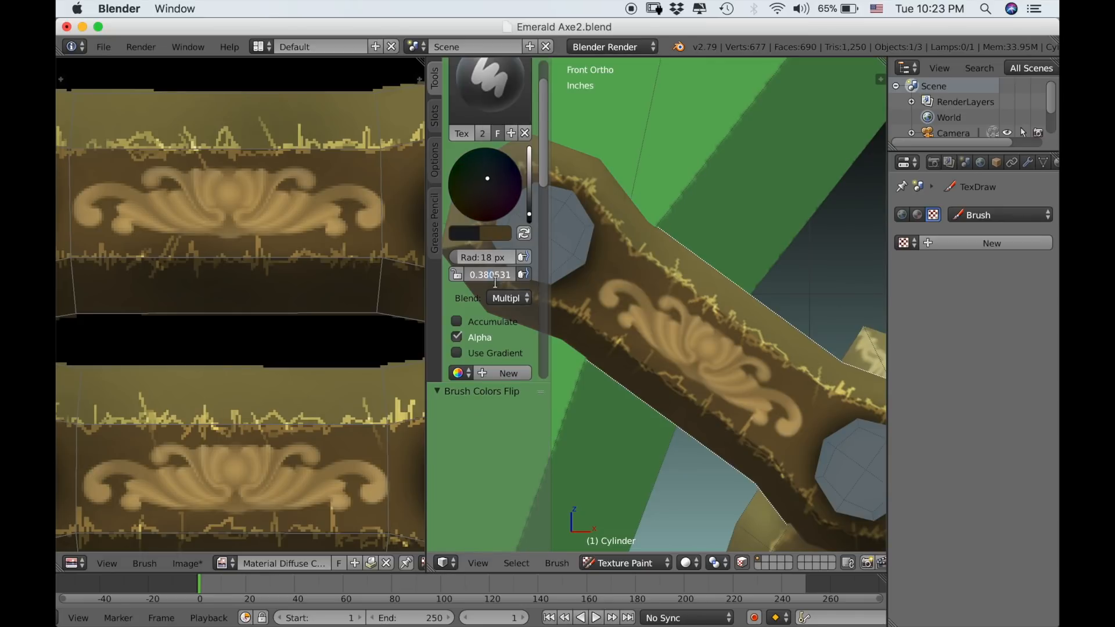
drag(498, 275, 482, 283)
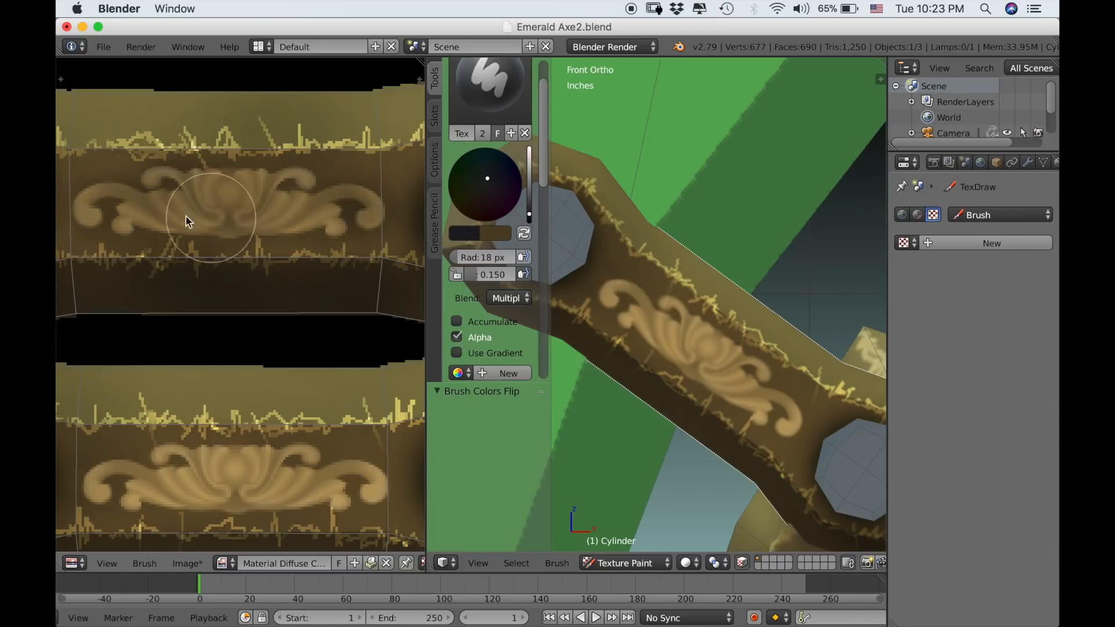
mouse_move(100, 490)
mouse_down()
mouse_move(199, 486)
mouse_move(212, 463)
mouse_move(222, 475)
mouse_move(300, 458)
mouse_move(321, 477)
mouse_move(376, 488)
mouse_move(333, 499)
mouse_move(287, 488)
mouse_move(273, 466)
mouse_move(215, 468)
mouse_move(130, 503)
mouse_move(110, 486)
mouse_move(169, 492)
mouse_move(253, 468)
mouse_move(307, 469)
mouse_up()
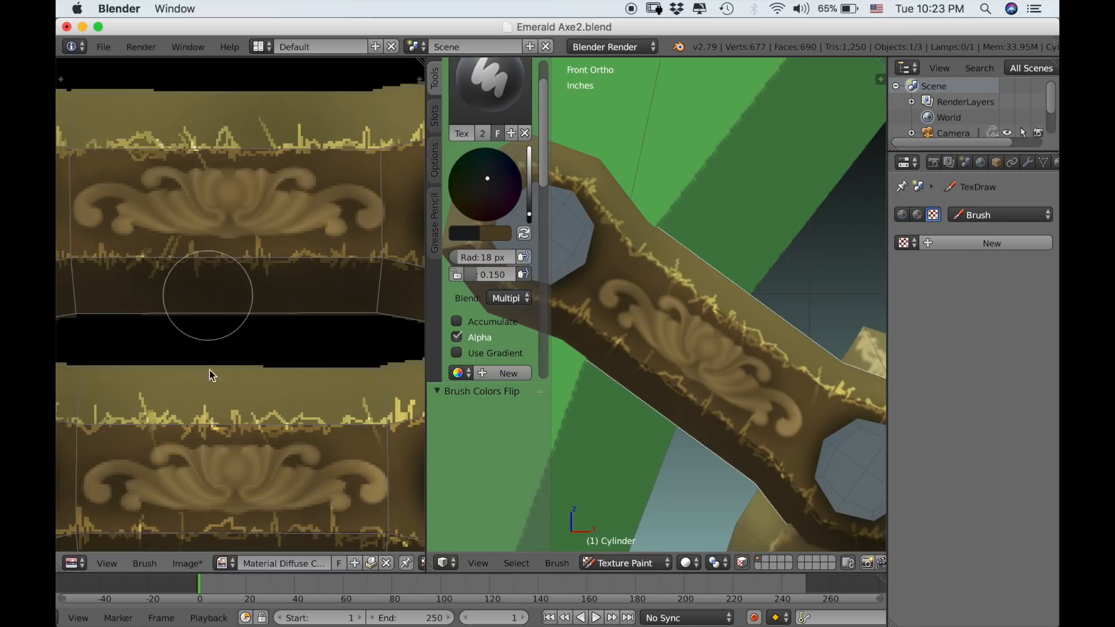
- Set the brush radius to 4 px with Overlay blending and paint near-black shadows around the edges of both ornaments
key(f)
click(247, 233)
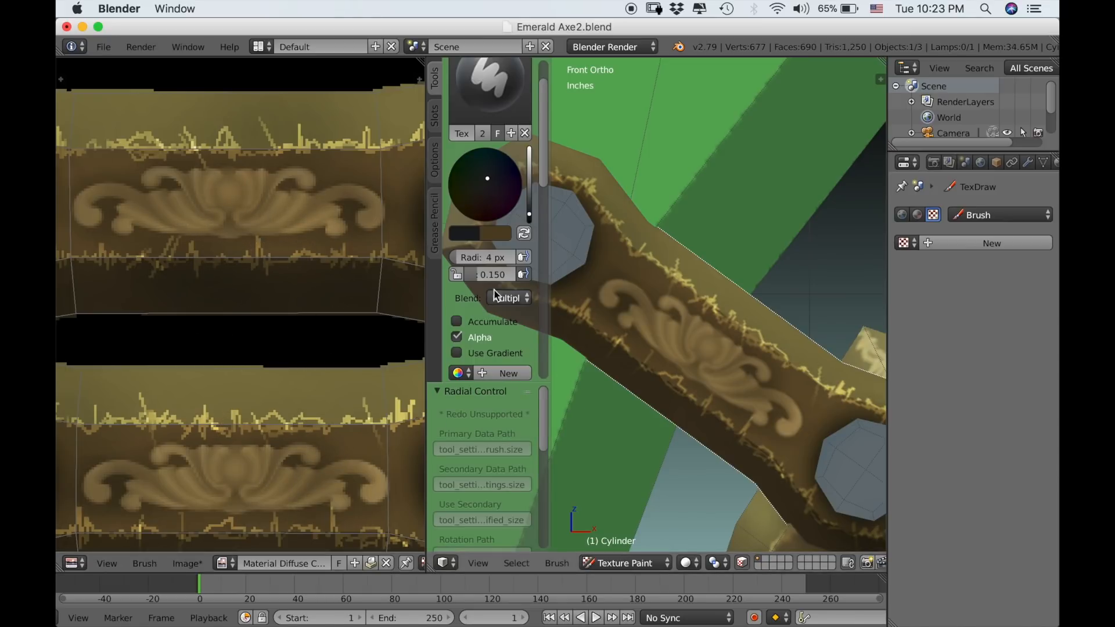
click(509, 298)
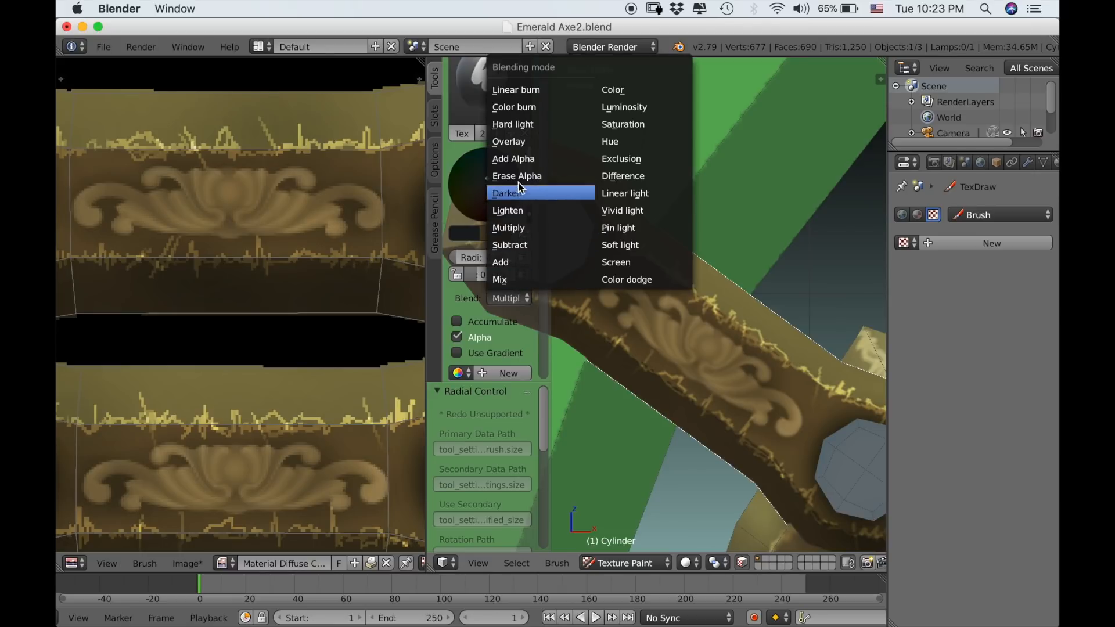
click(514, 142)
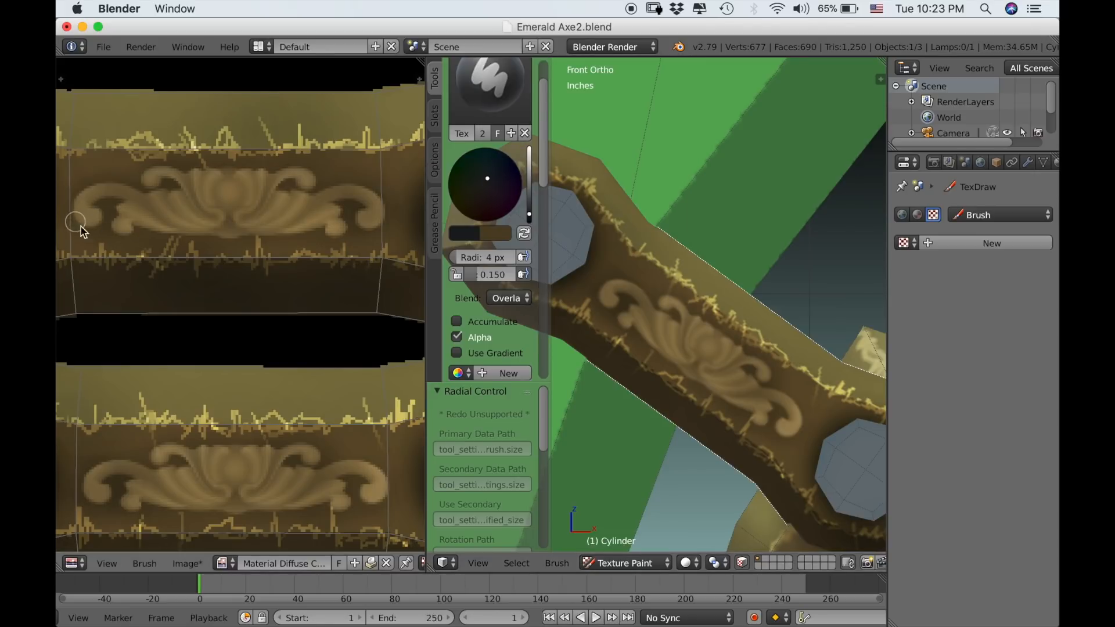
drag(103, 229, 99, 216)
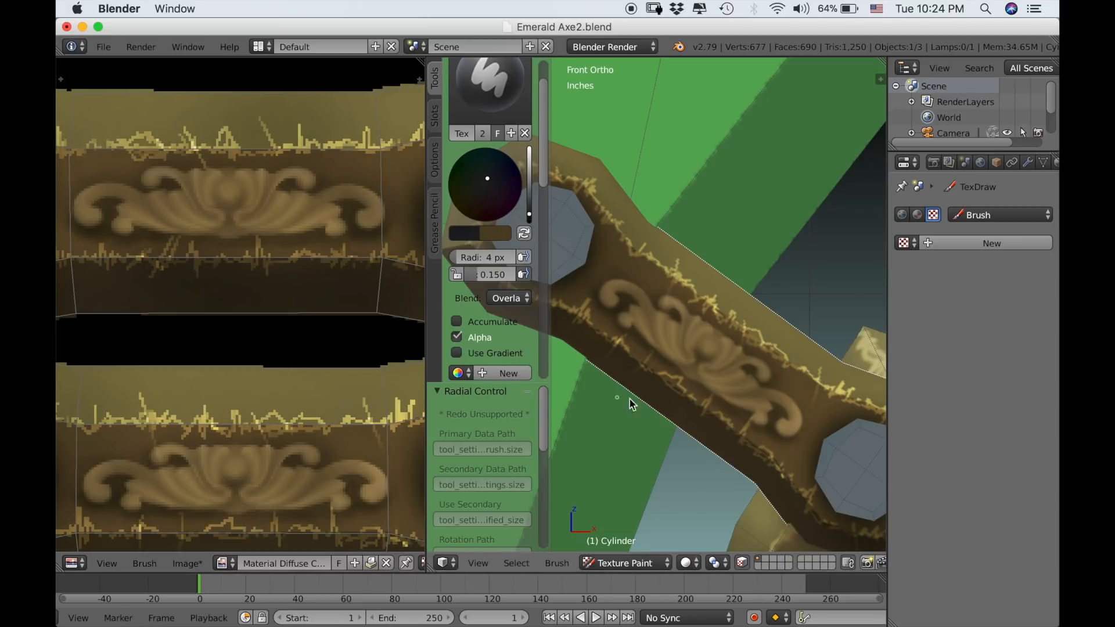
- Swap the brush colours, brighten the brown to near-white, and paint Overlay highlights on the raised curls and centres of both ornaments
key(x)
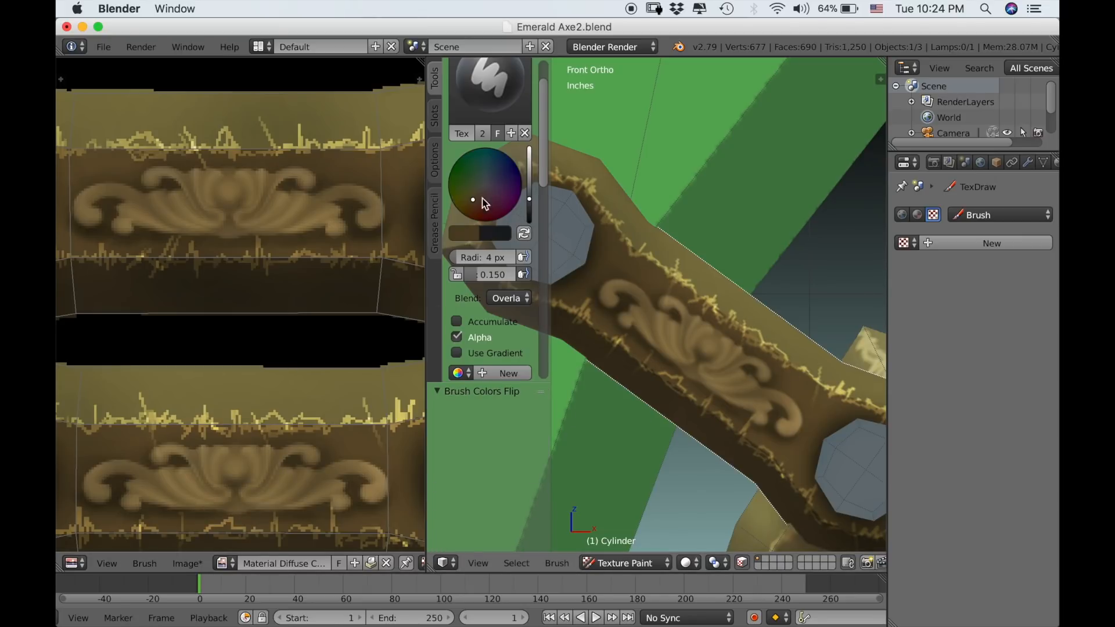
drag(531, 198, 529, 148)
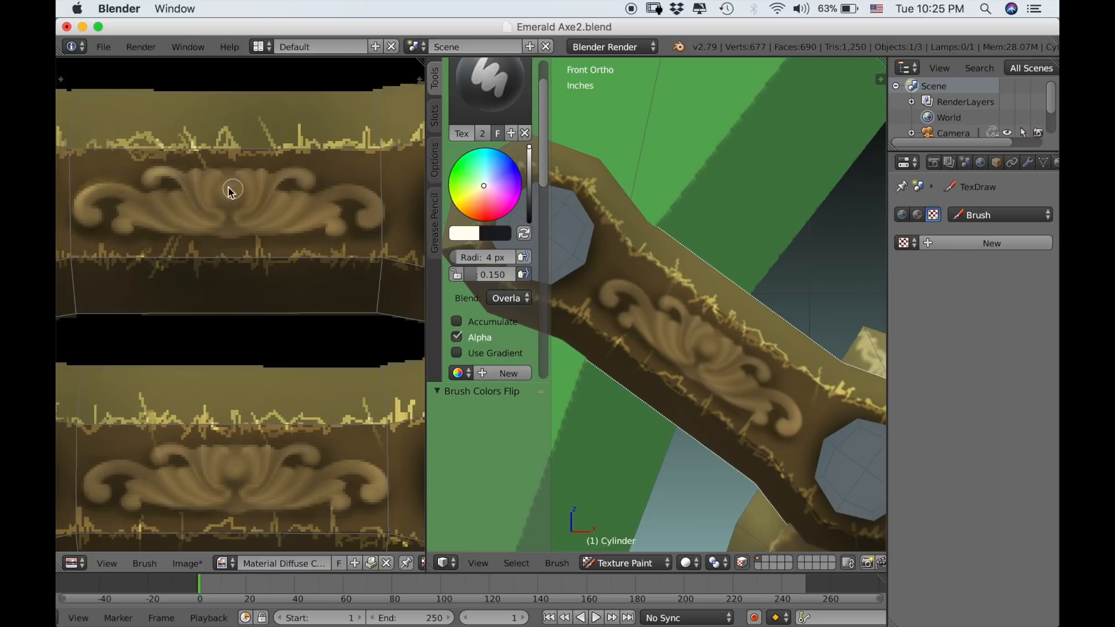
drag(222, 192, 239, 190)
mouse_move(334, 197)
mouse_down()
mouse_move(356, 194)
mouse_move(381, 216)
mouse_move(351, 193)
mouse_move(378, 199)
mouse_move(335, 197)
mouse_up()
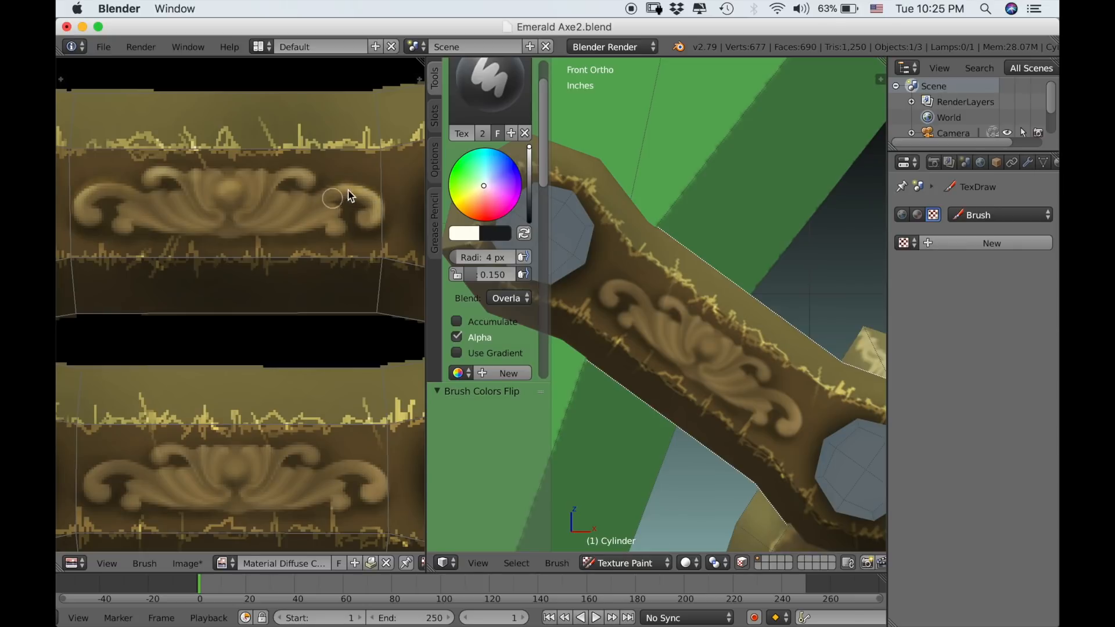
drag(100, 197, 89, 217)
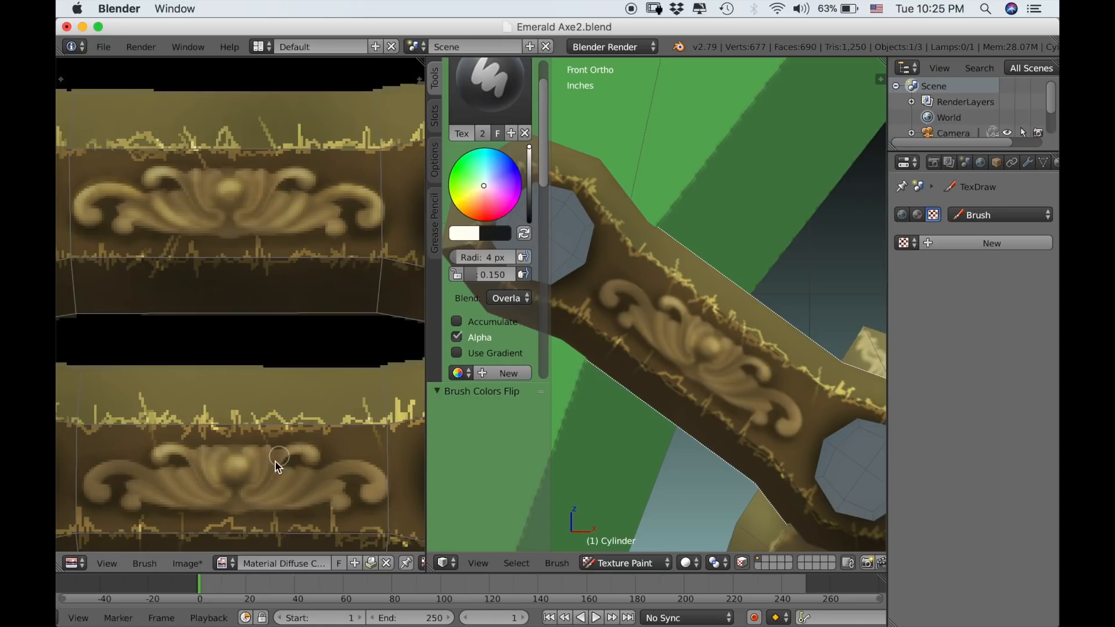
drag(100, 476, 112, 463)
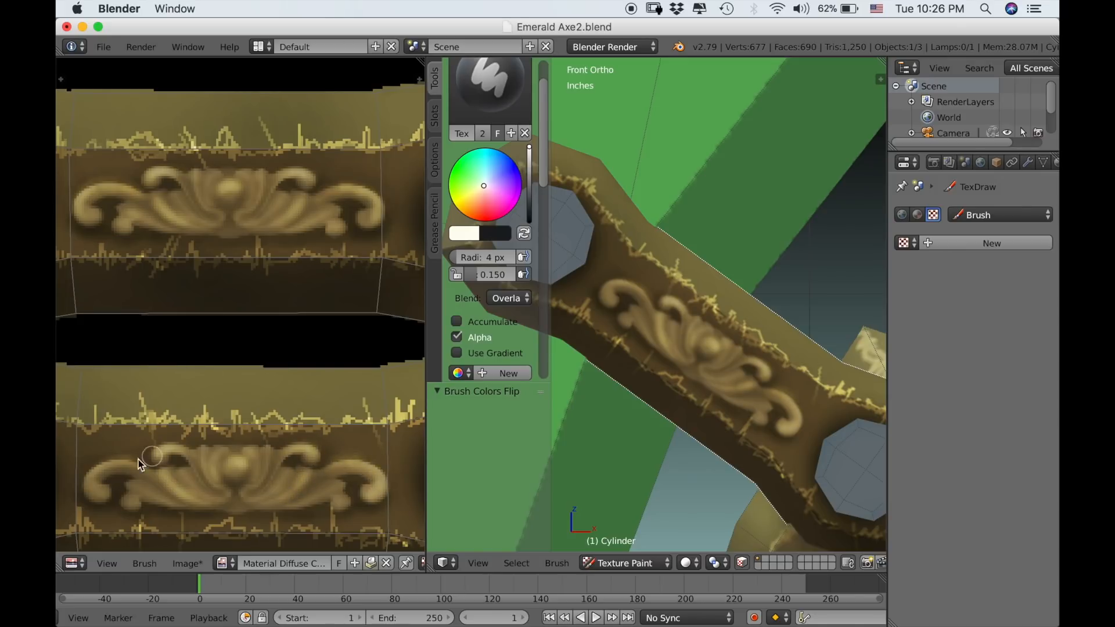
drag(97, 487, 126, 500)
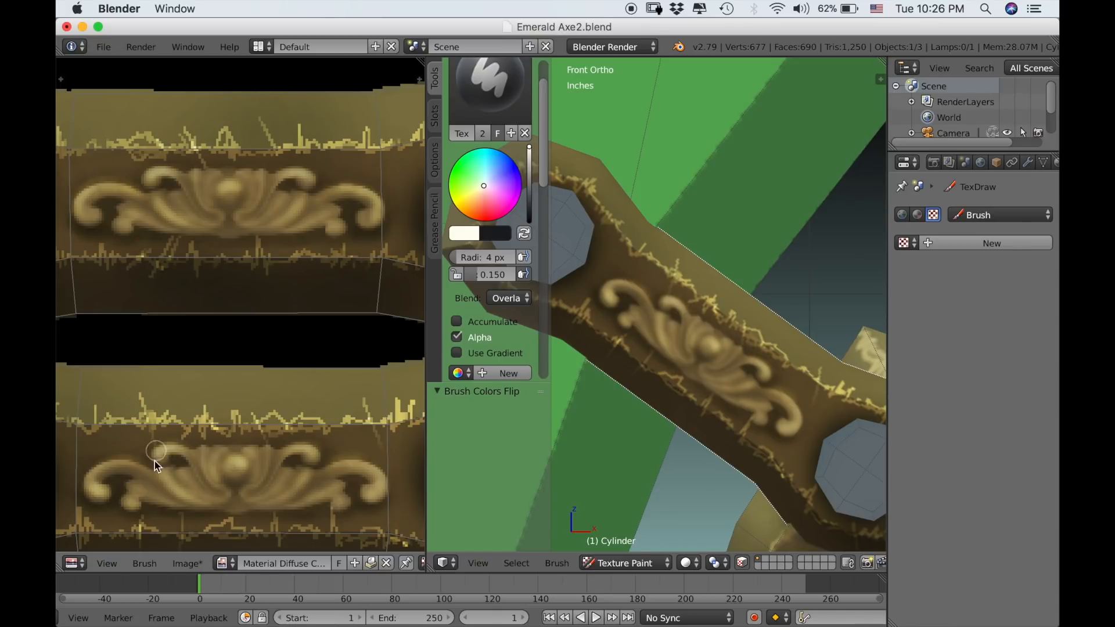
drag(335, 469, 351, 477)
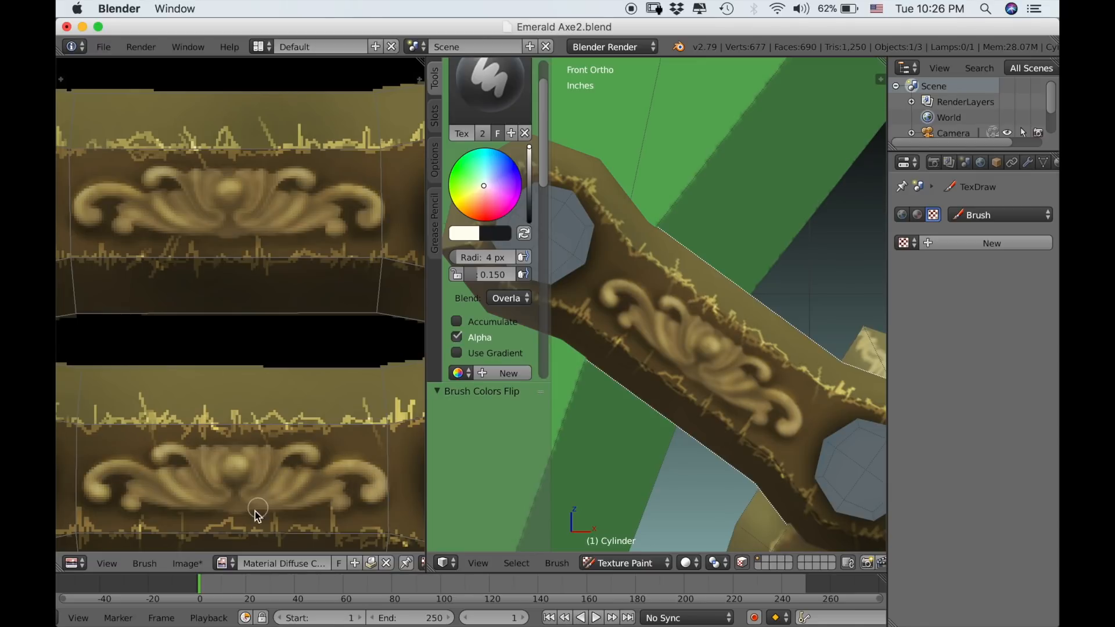
- Turn off face selection masking and inspect the painted arms and bracket on the whole axe and up close
scroll(723, 372, down, 8)
scroll(715, 396, up, 3)
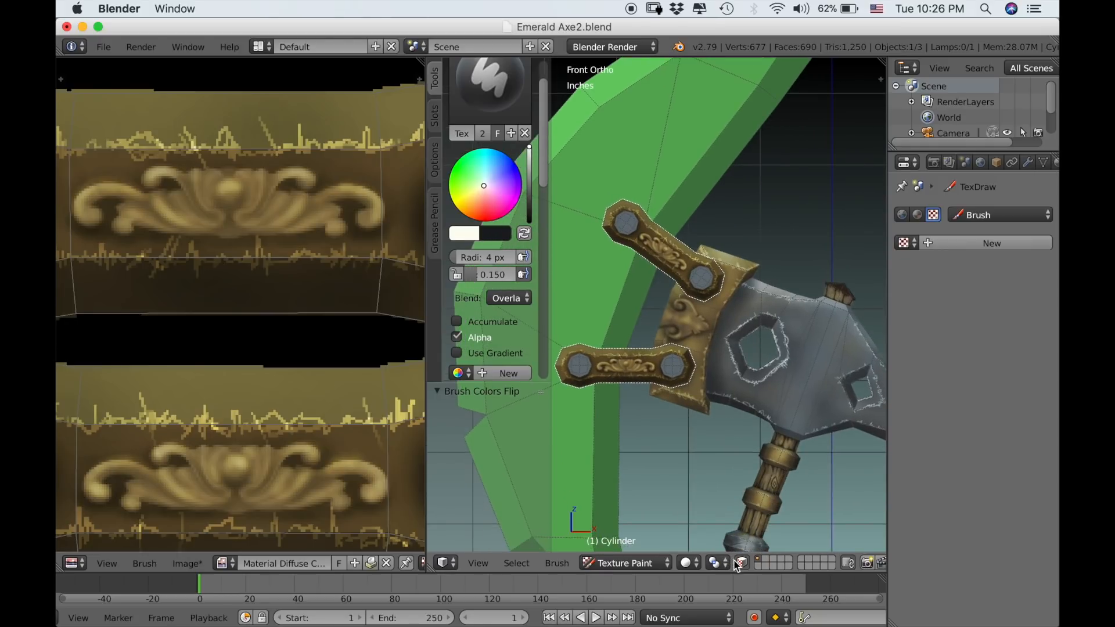
click(741, 563)
scroll(753, 405, up, 5)
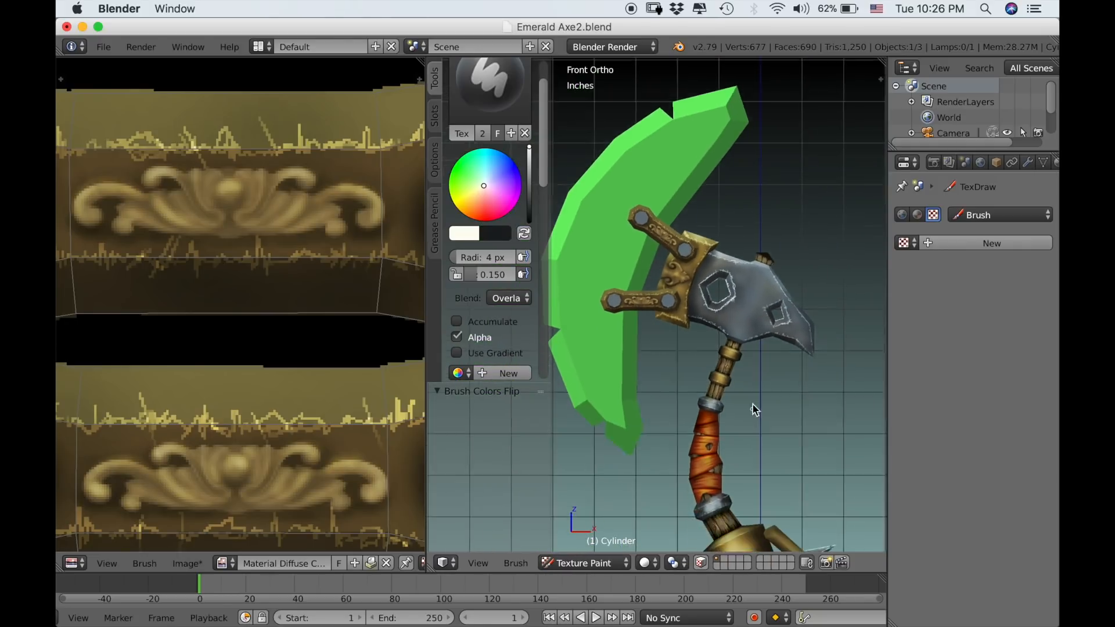
scroll(790, 435, up, 4)
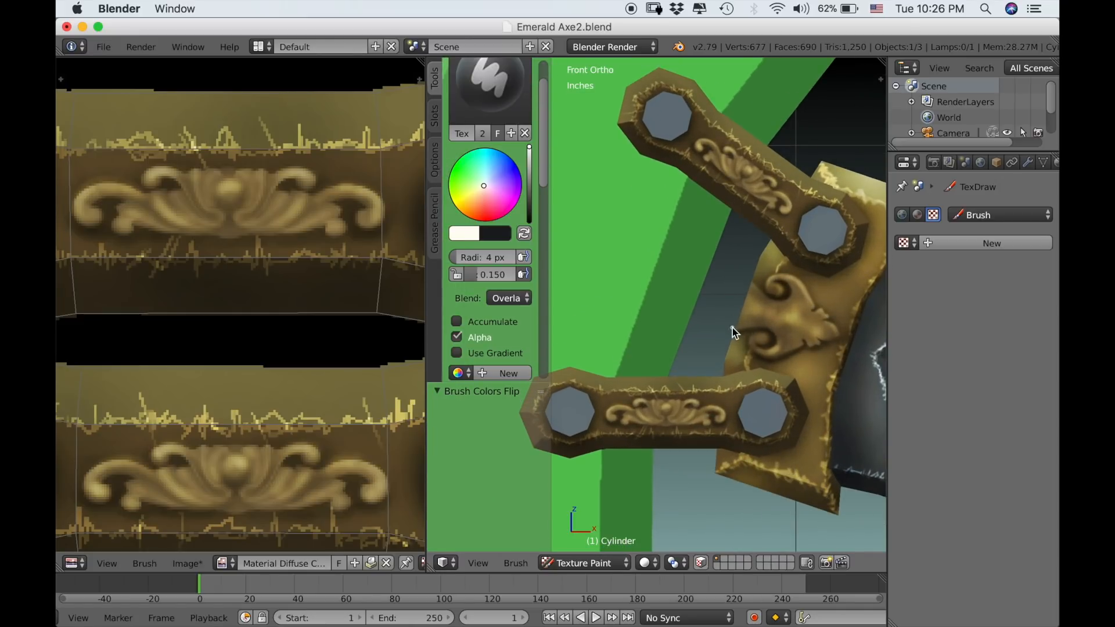
scroll(735, 330, down, 1)
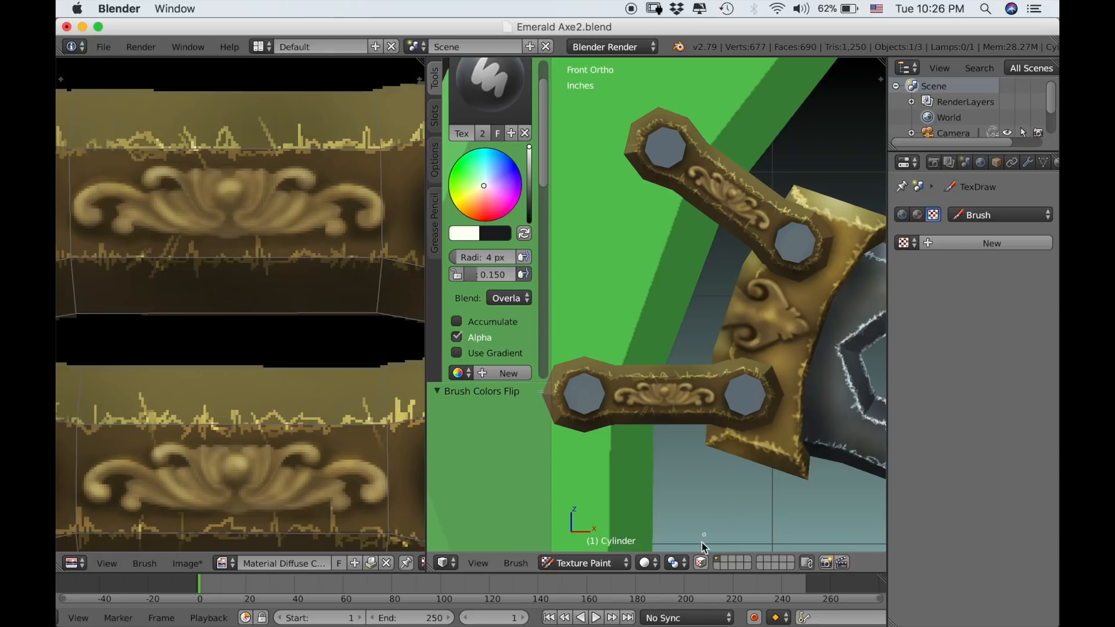
- Turn face selection masking back on, clear the selection, and select only the four bolts on the arms
click(702, 562)
key(a)
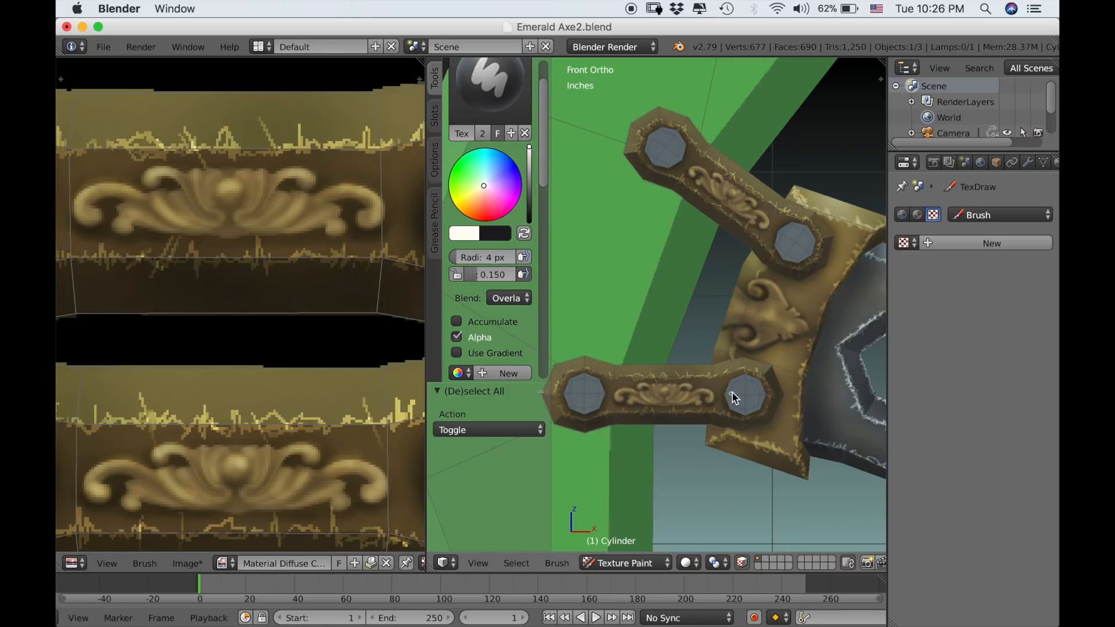
key(l)
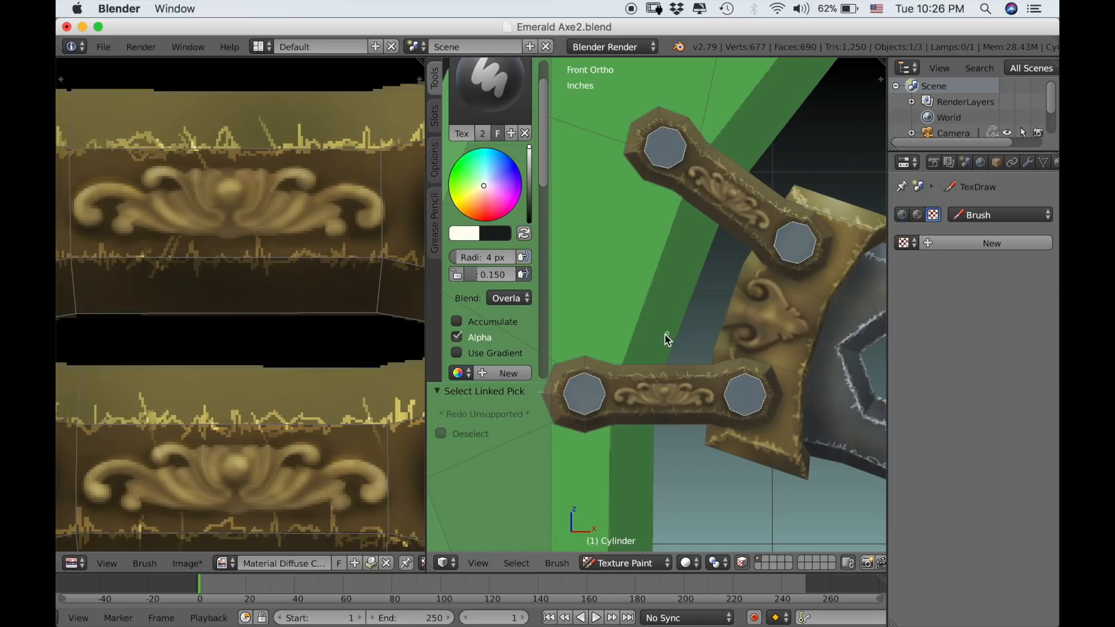
shift+middle_drag(645, 348, 671, 347)
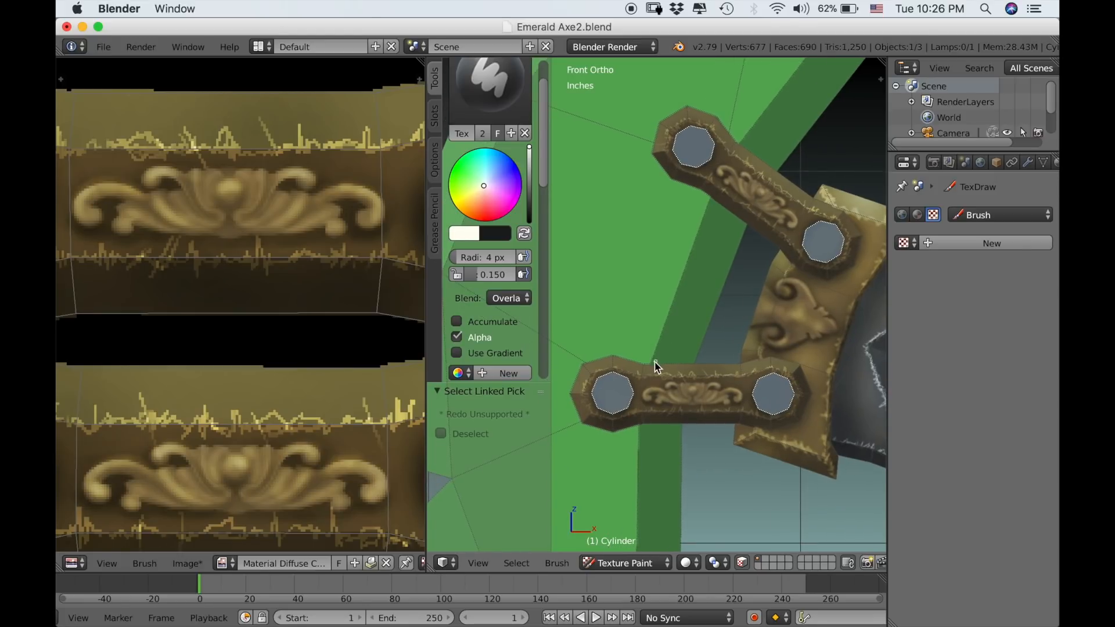
- Set the brush radius to 42 px and shade the bolts in Overlay with near-white highlights and near-black shadows
key(f)
click(591, 386)
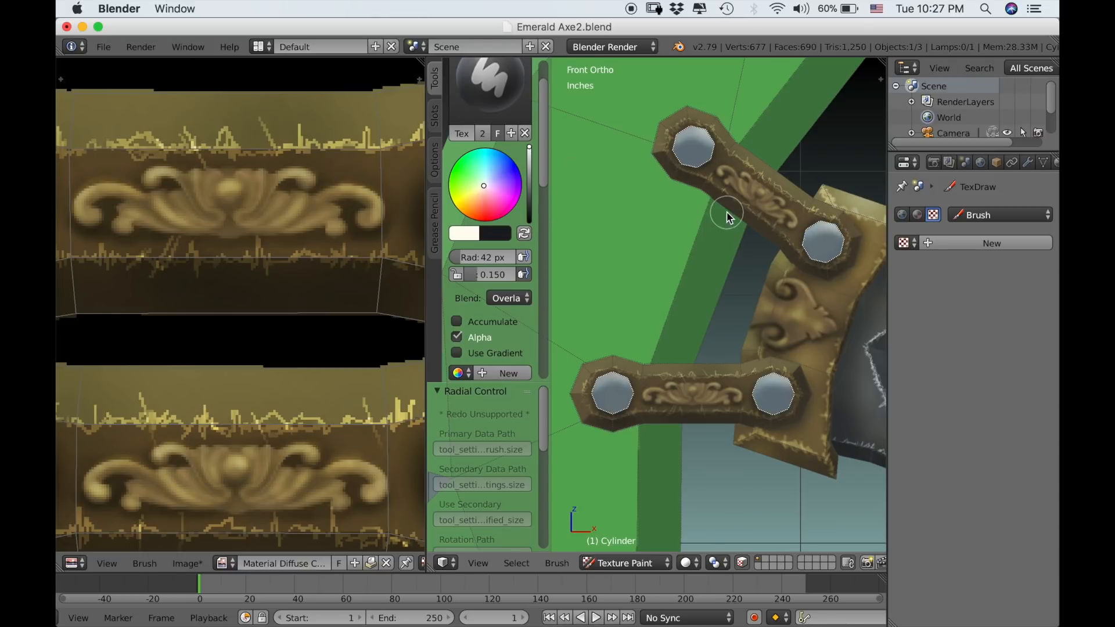
key(x)
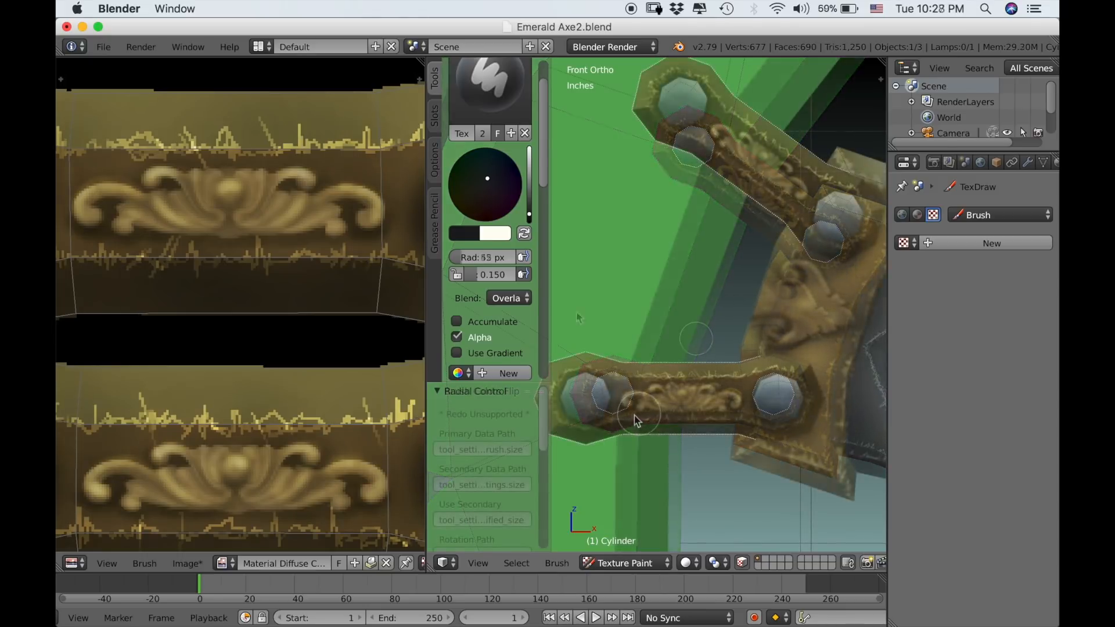
- Swap to near-white, set the brush to 113 px radius and 0.221 strength, and lighten the upper bevels of both arms
key(x)
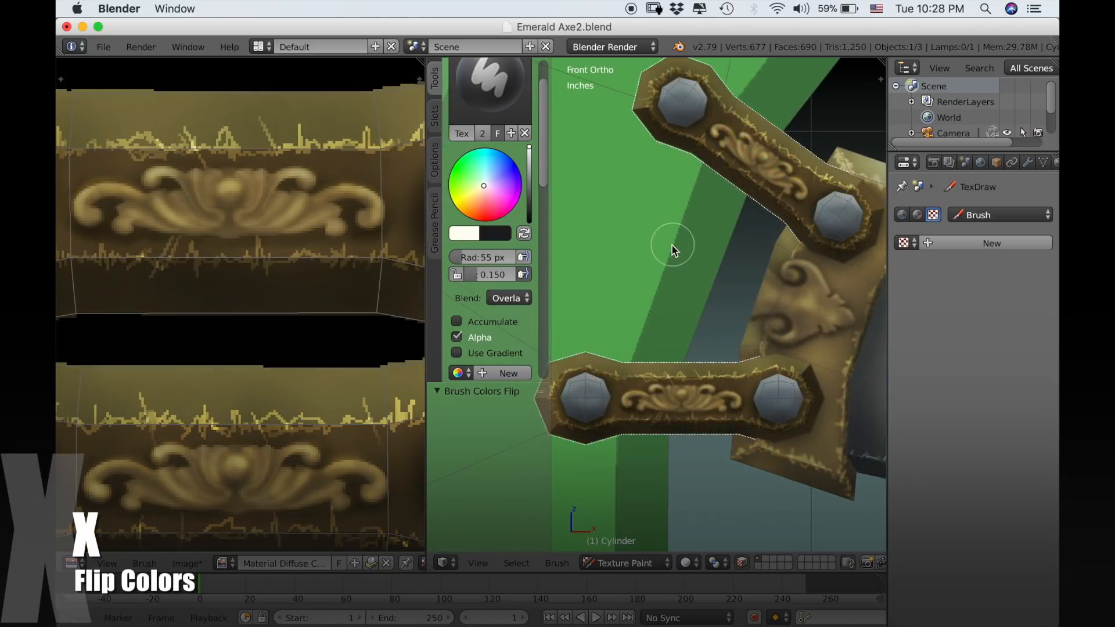
key(f)
click(651, 244)
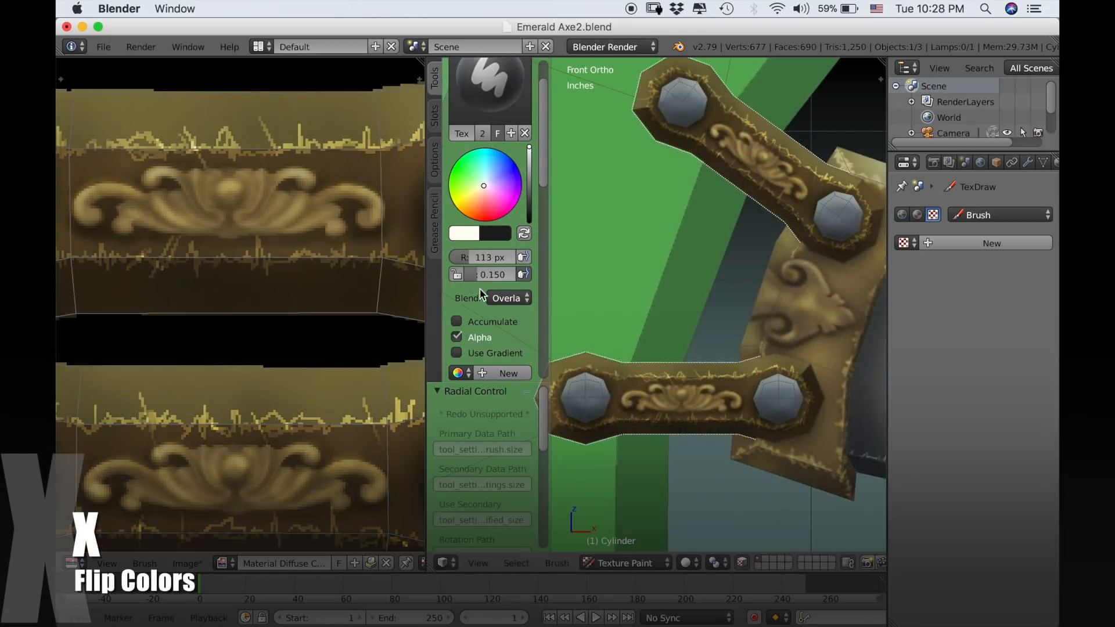
drag(479, 273, 490, 273)
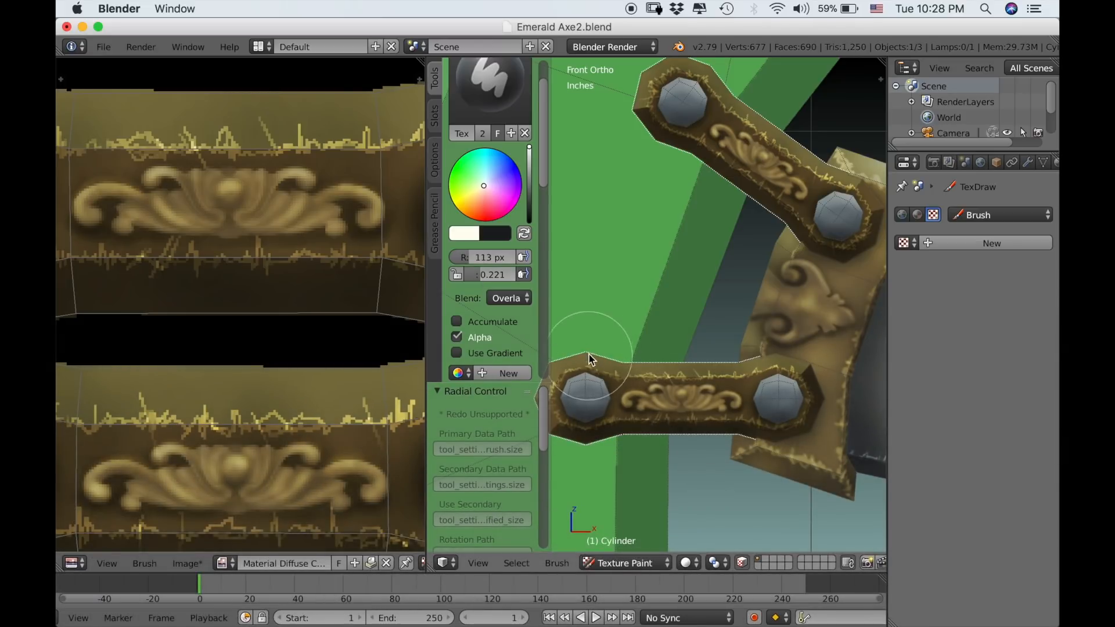
shift+middle_drag(734, 387, 758, 401)
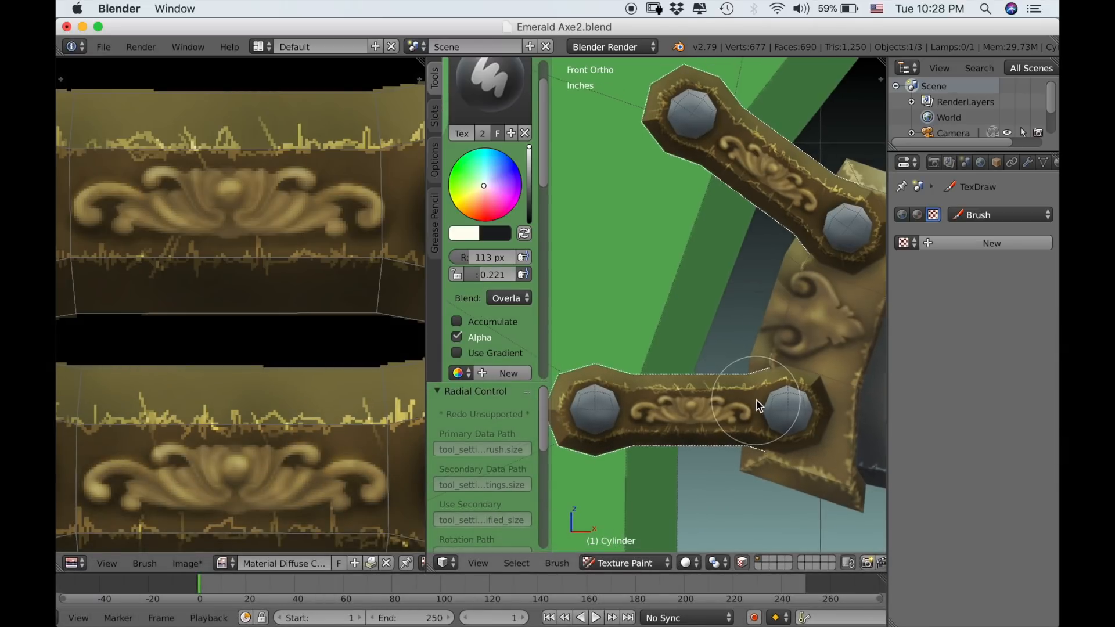
scroll(771, 404, down, 3)
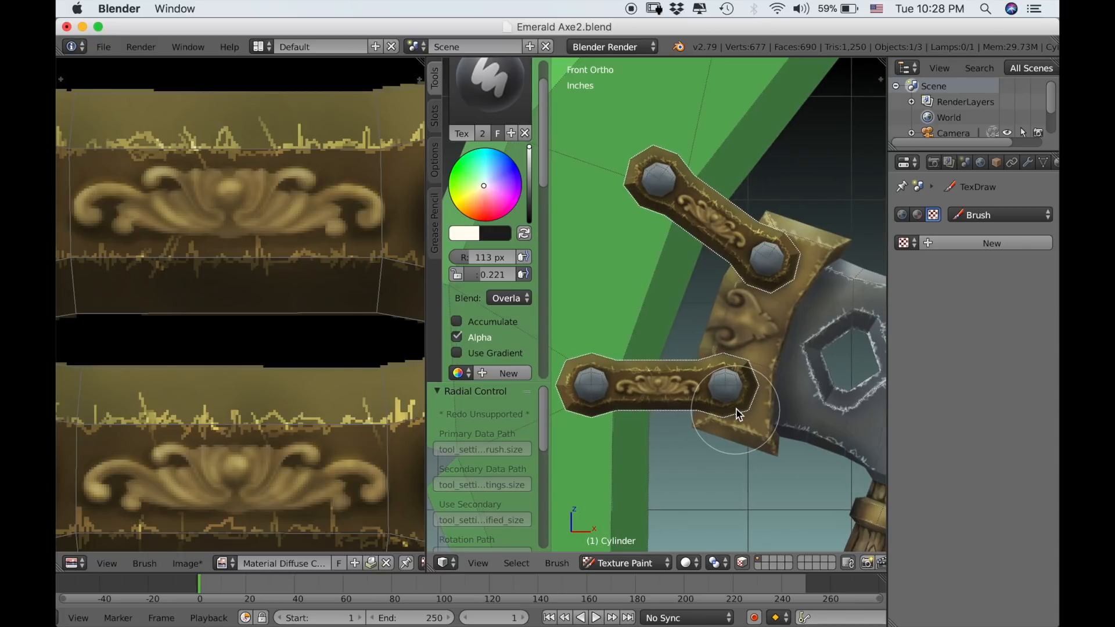
key(t)
scroll(721, 409, up, 2)
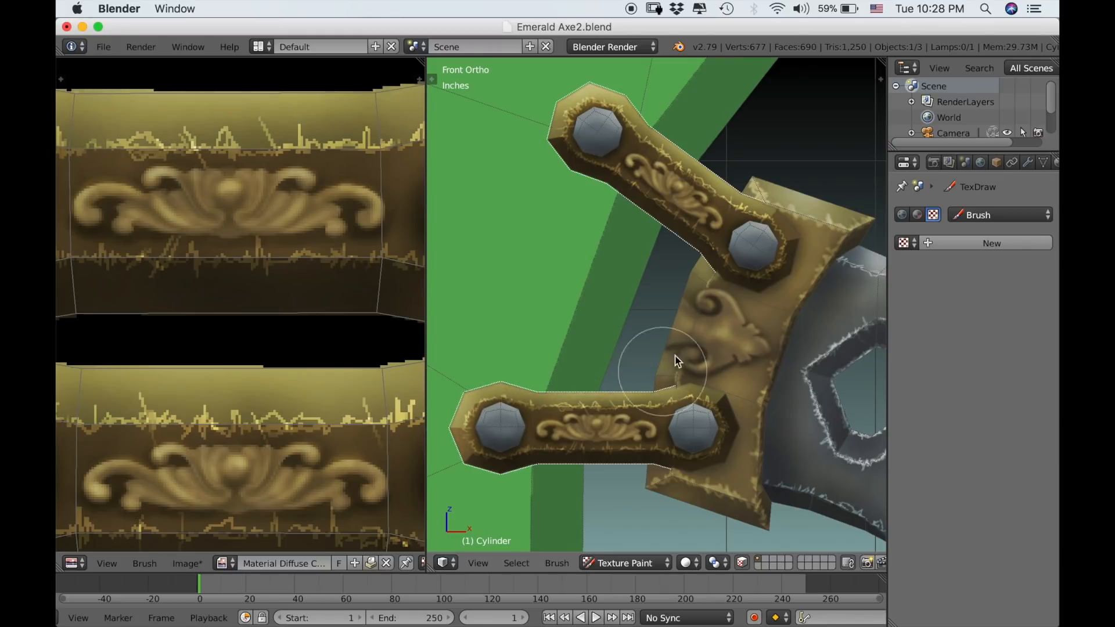
mouse_move(706, 354)
mouse_down()
mouse_move(644, 366)
mouse_move(741, 390)
mouse_up()
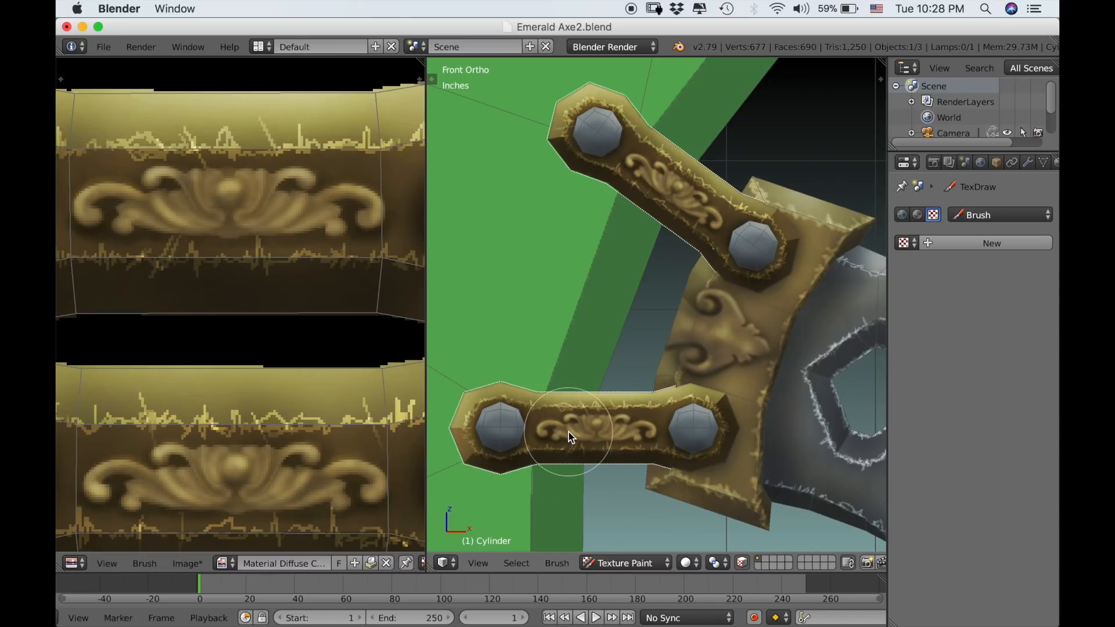
- Resize the brush and softly lighten the front face of the lower arm around its ornament, leaving uneven golden patches
scroll(610, 430, up, 1)
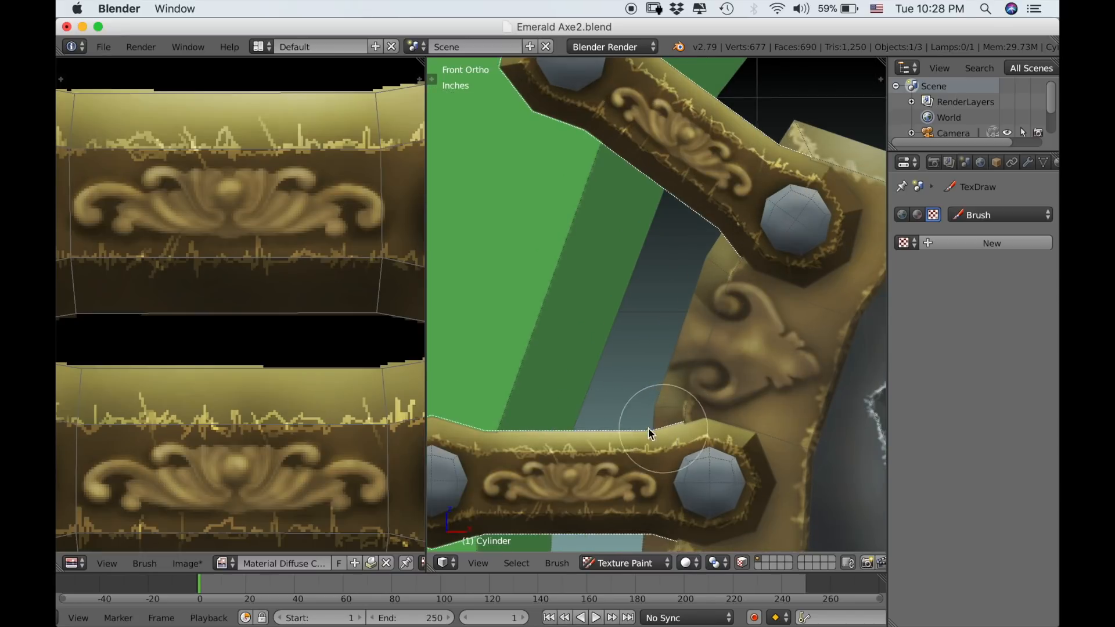
scroll(680, 395, up, 1)
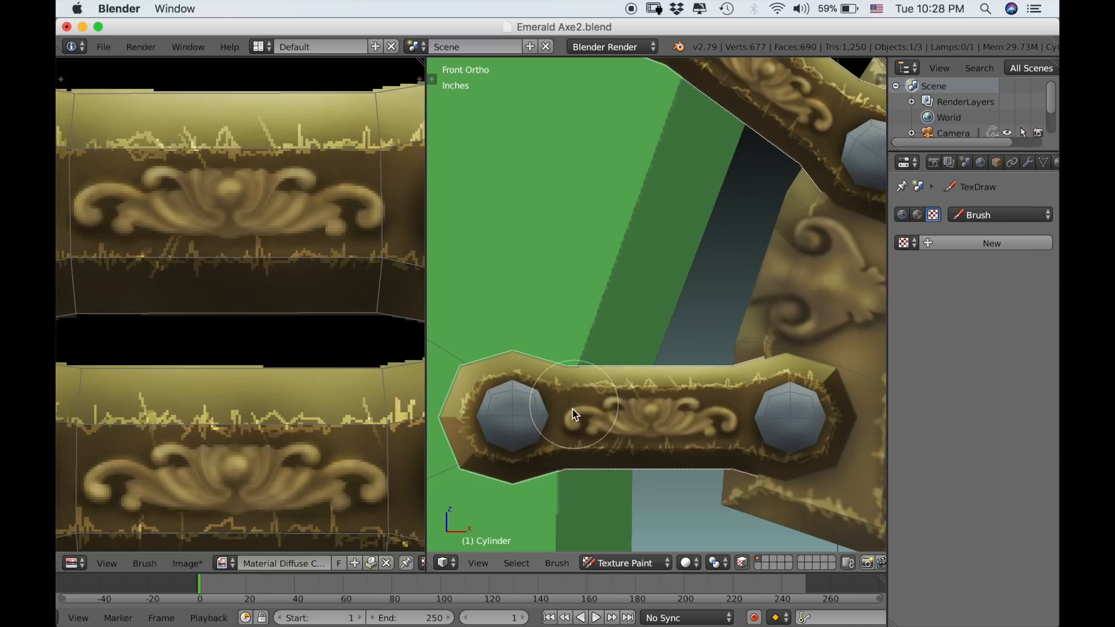
key(f)
click(602, 392)
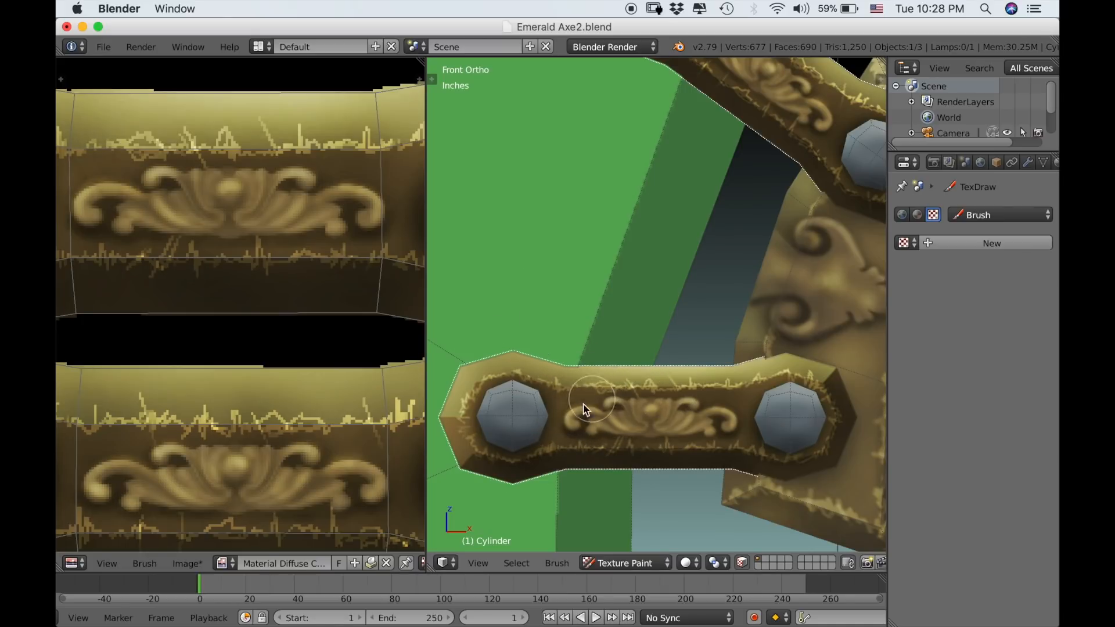
key(f)
click(577, 405)
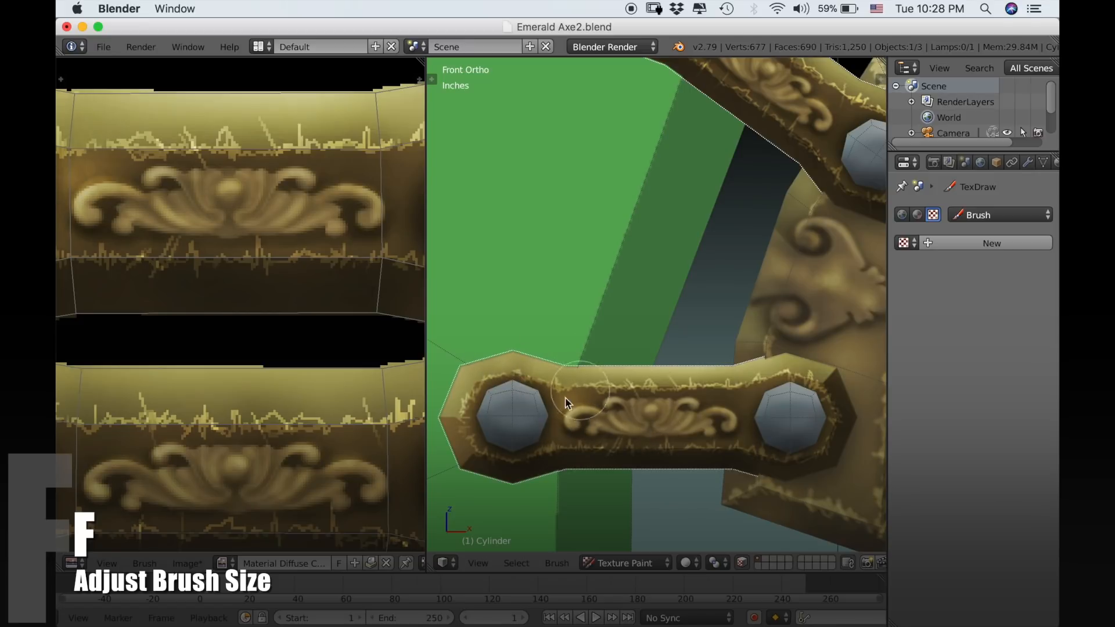
key(f)
click(642, 416)
mouse_move(713, 393)
mouse_down()
mouse_move(757, 394)
mouse_move(748, 443)
mouse_move(617, 473)
mouse_move(502, 475)
mouse_move(444, 408)
mouse_move(480, 374)
mouse_move(633, 369)
mouse_move(831, 386)
mouse_move(768, 474)
mouse_move(693, 416)
mouse_move(668, 418)
mouse_up()
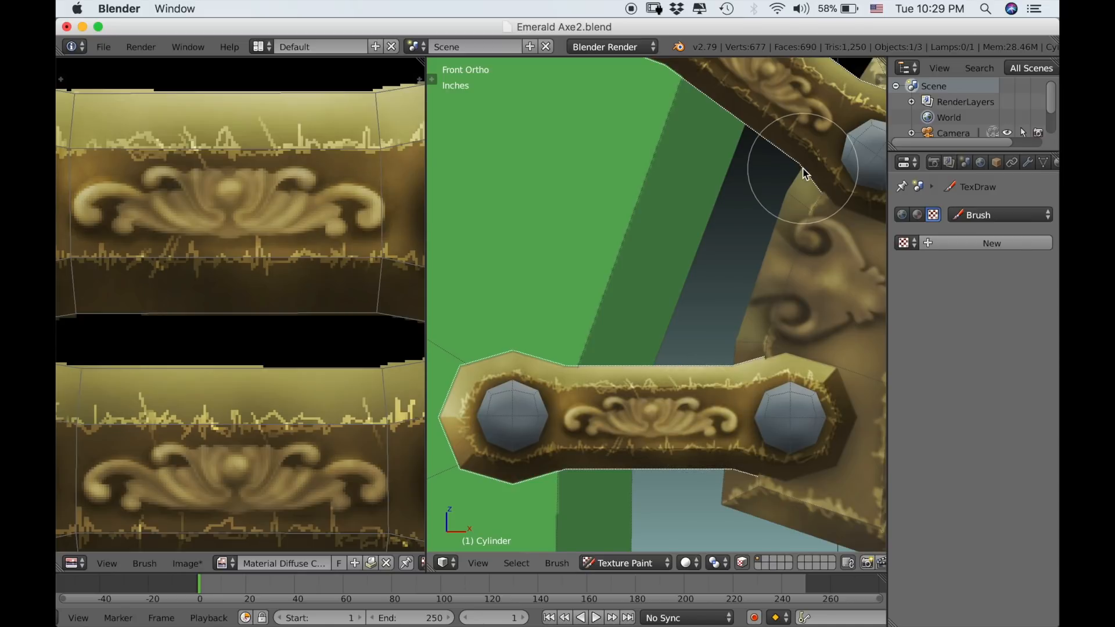
- Softly lighten the front face of the upper arm around its ornament to match the lower arm
scroll(795, 204, down, 4)
shift+middle_drag(803, 256, 759, 366)
scroll(770, 356, up, 3)
shift+middle_drag(799, 327, 779, 315)
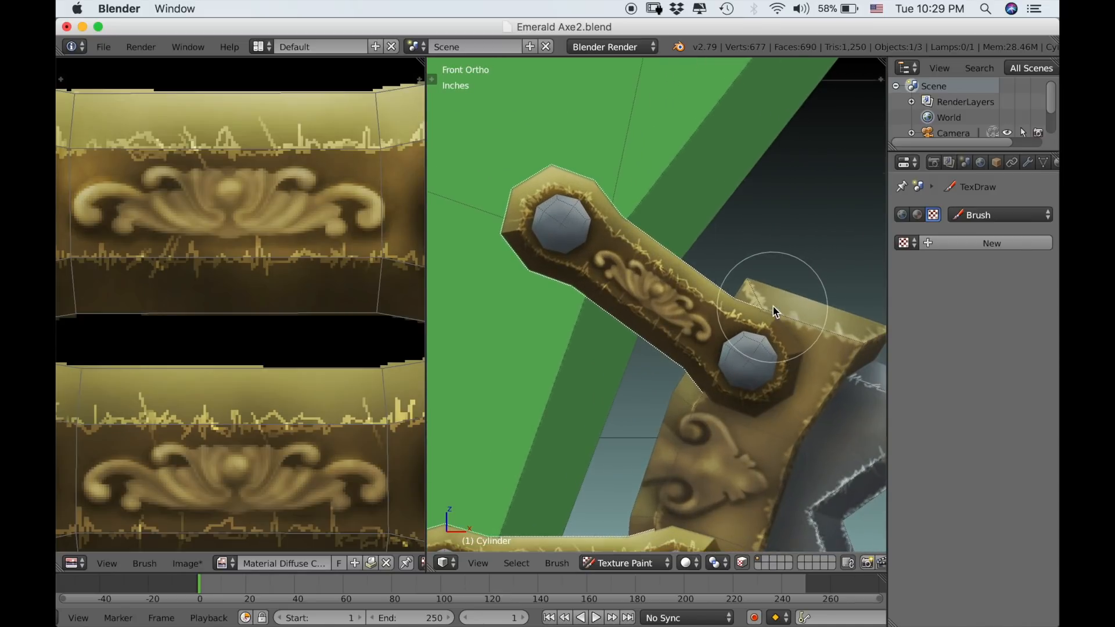
mouse_move(581, 273)
mouse_down()
mouse_move(616, 229)
mouse_move(723, 316)
mouse_move(727, 338)
mouse_move(692, 368)
mouse_move(723, 351)
mouse_move(791, 361)
mouse_move(703, 318)
mouse_up()
mouse_move(531, 173)
mouse_down()
mouse_move(593, 187)
mouse_move(623, 232)
mouse_move(689, 269)
mouse_move(661, 323)
mouse_move(587, 294)
mouse_move(604, 325)
mouse_move(685, 354)
mouse_up()
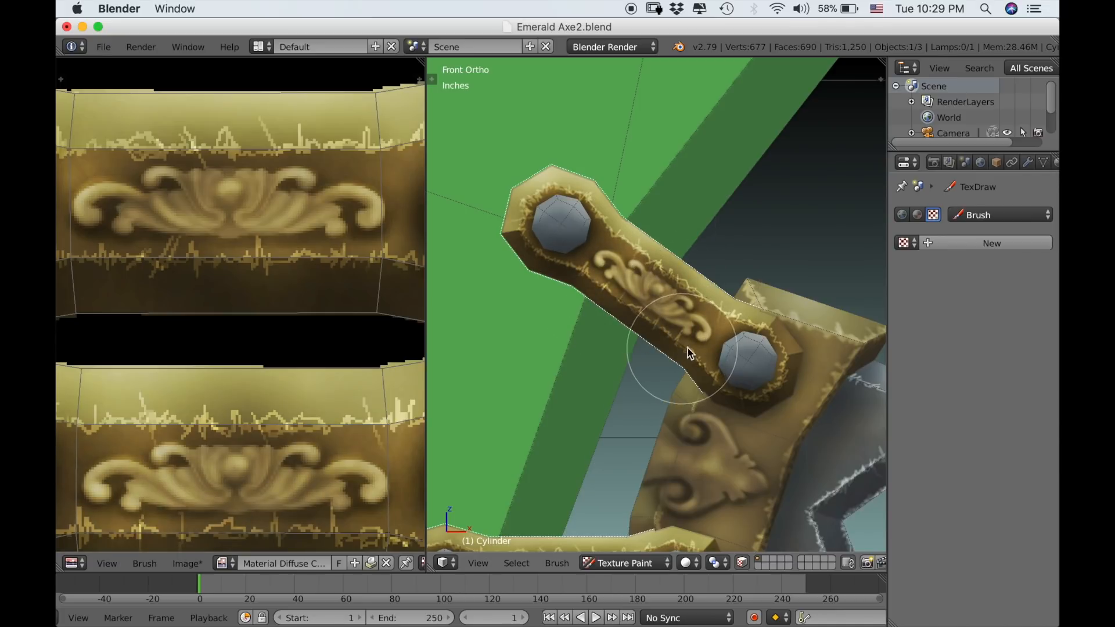
- Turn off face selection masking for the painted arms and bolts and frame the whole axe head
scroll(679, 350, down, 3)
scroll(681, 358, down, 1)
shift+middle_drag(678, 367, 692, 334)
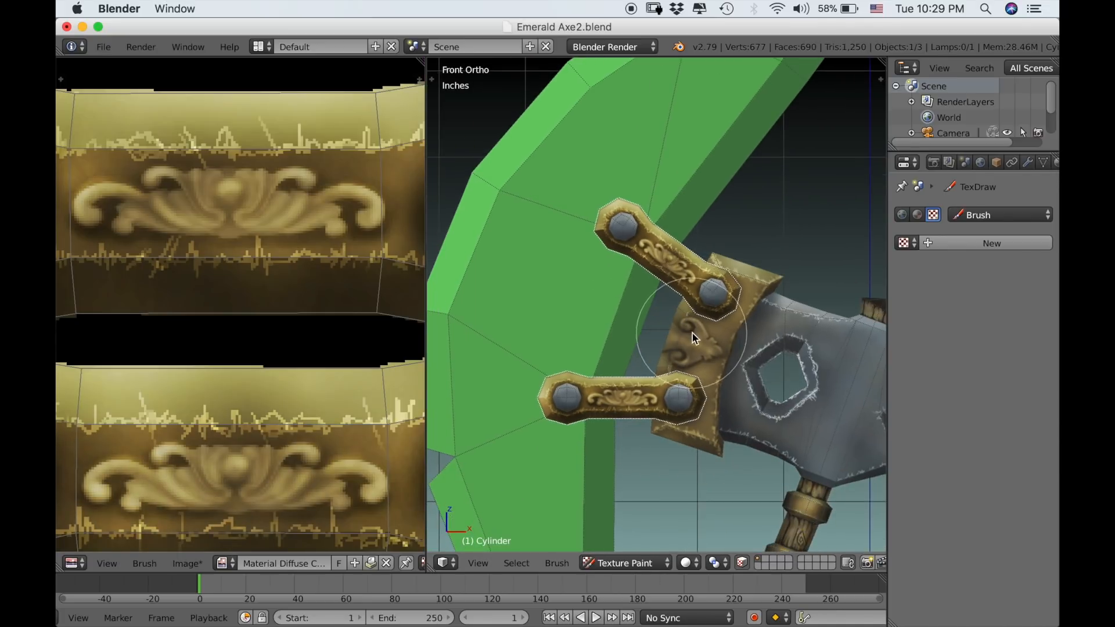
click(742, 563)
scroll(737, 468, down, 2)
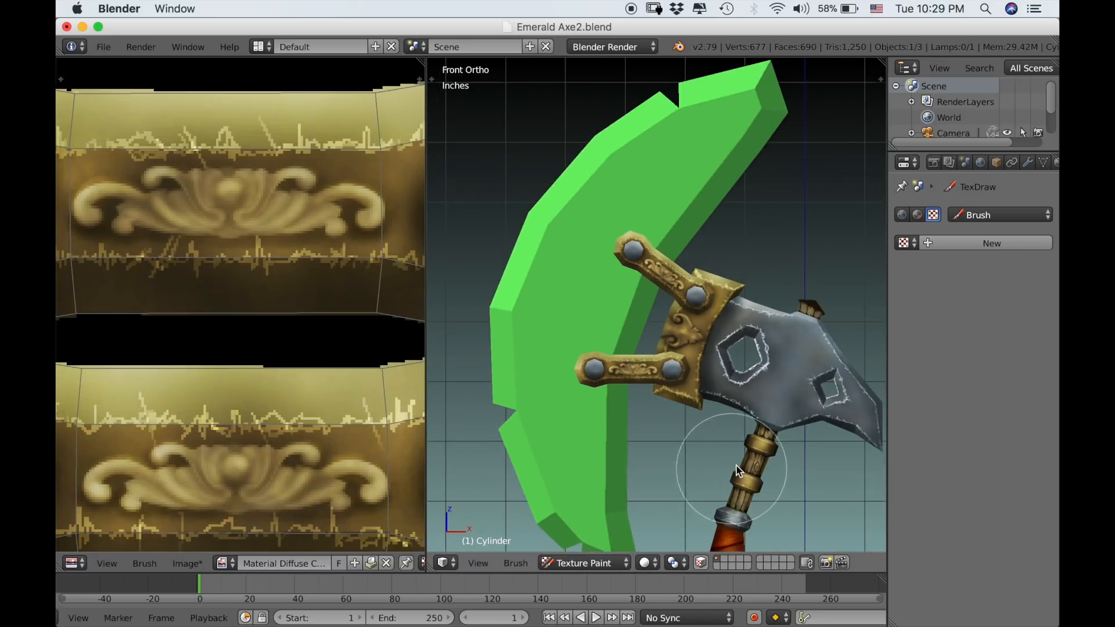
- Lighten the bracket in Overlay, brushing over its scroll ornament, the surrounding flat face and the lower edge
scroll(729, 430, up, 4)
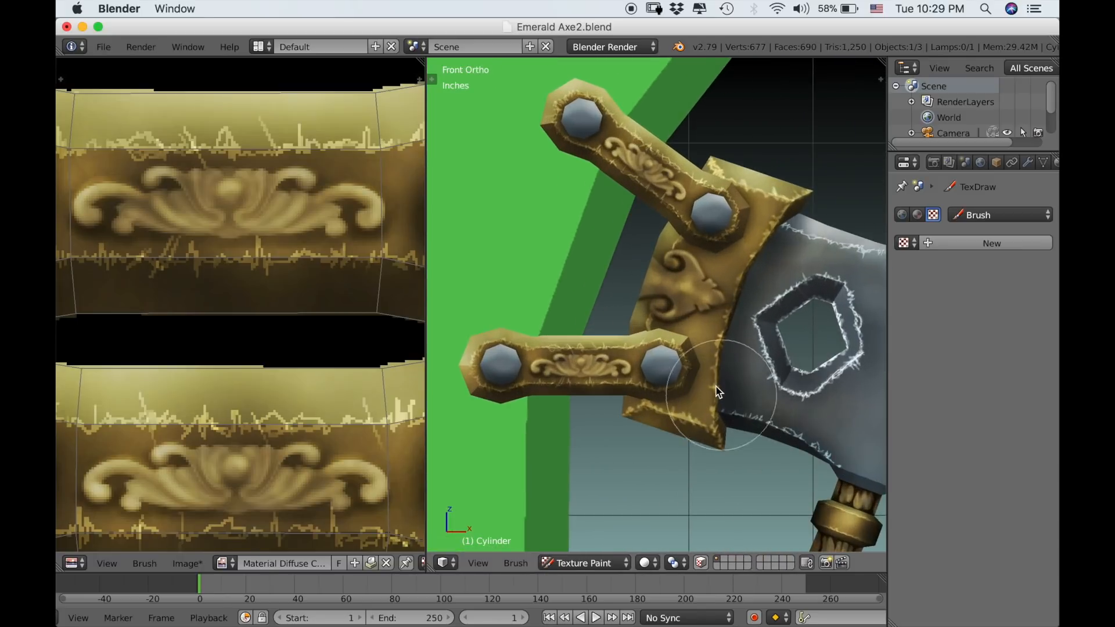
scroll(715, 384, up, 1)
scroll(741, 402, up, 2)
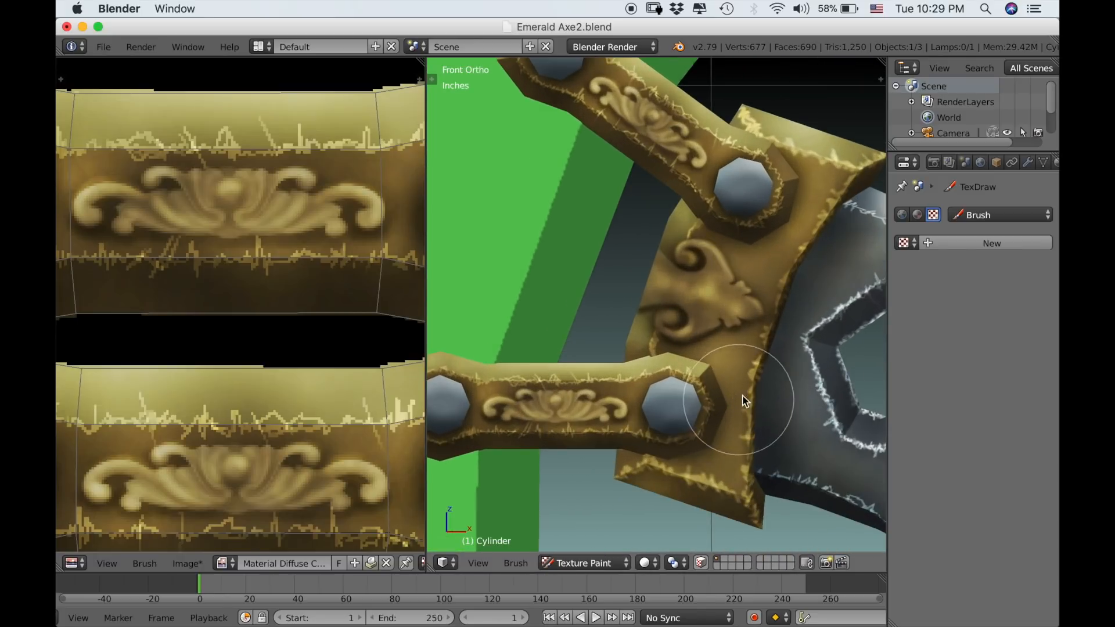
shift+middle_drag(743, 396, 734, 408)
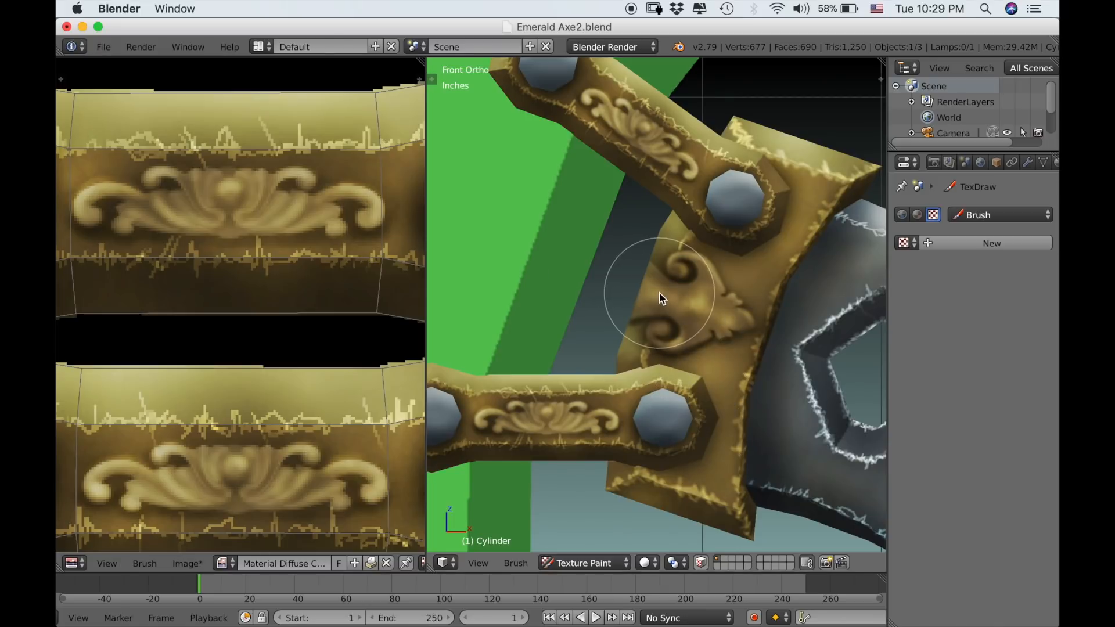
drag(684, 292, 755, 346)
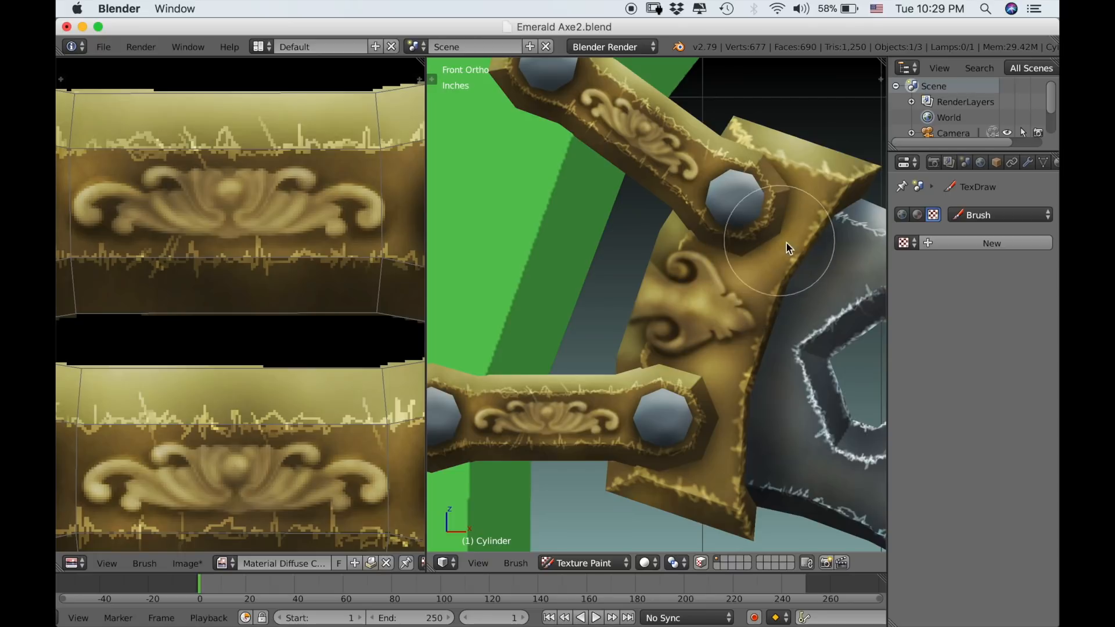
scroll(581, 586, down, 2)
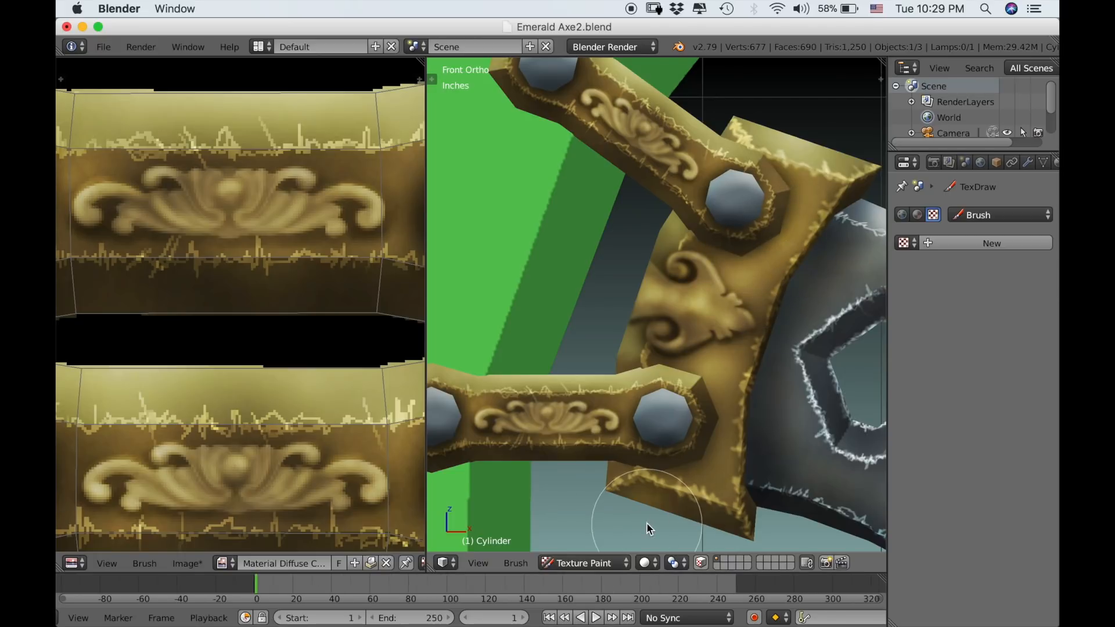
drag(719, 487, 683, 503)
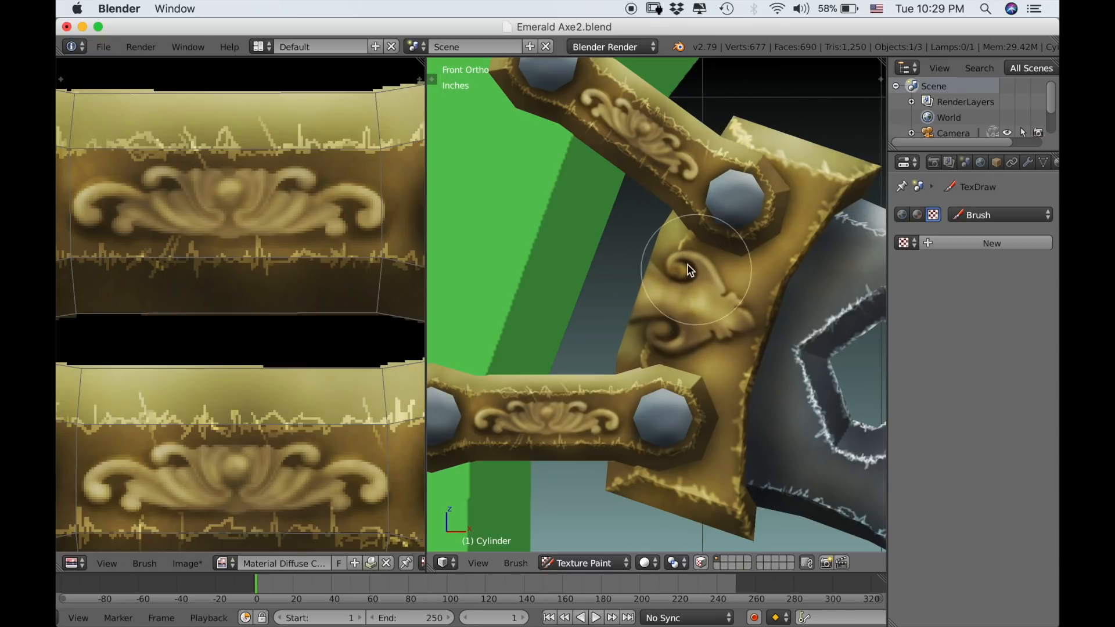
- Inspect the painted bracket and arms from the front, the opposite side and close up behind the blade
scroll(722, 241, down, 5)
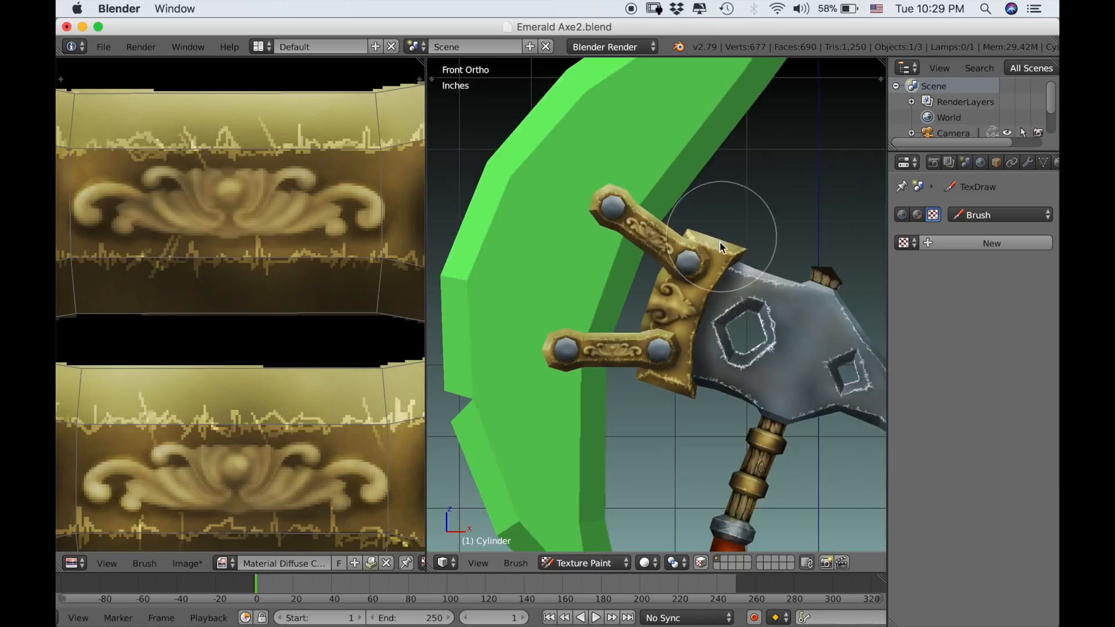
scroll(722, 241, down, 1)
shift+middle_drag(724, 363, 551, 346)
scroll(714, 345, up, 1)
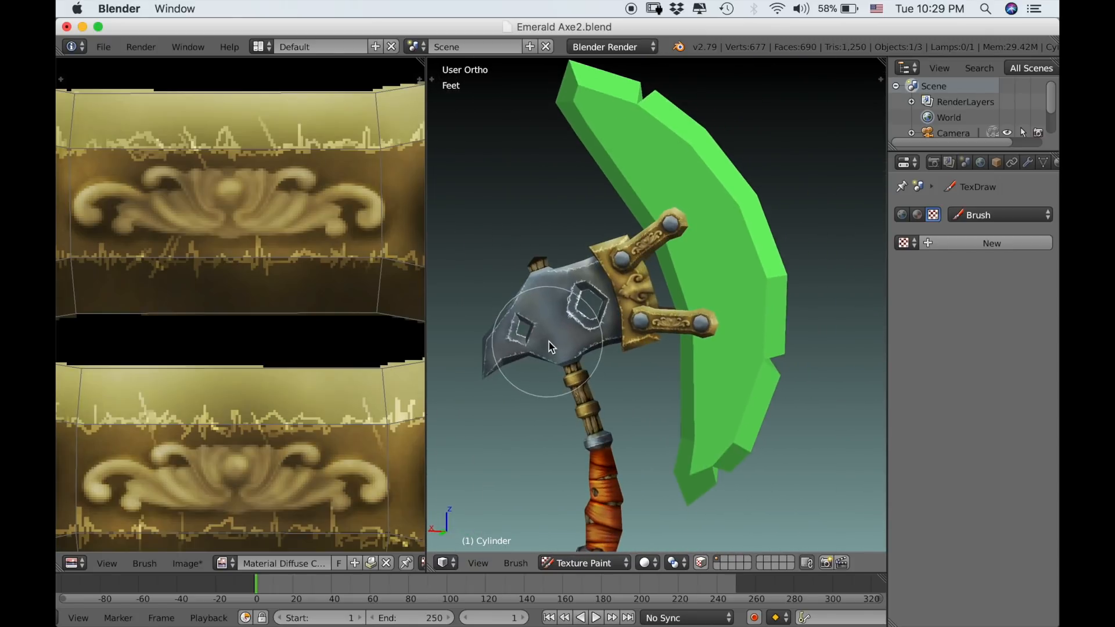
middle_drag(636, 311, 556, 335)
scroll(659, 372, up, 6)
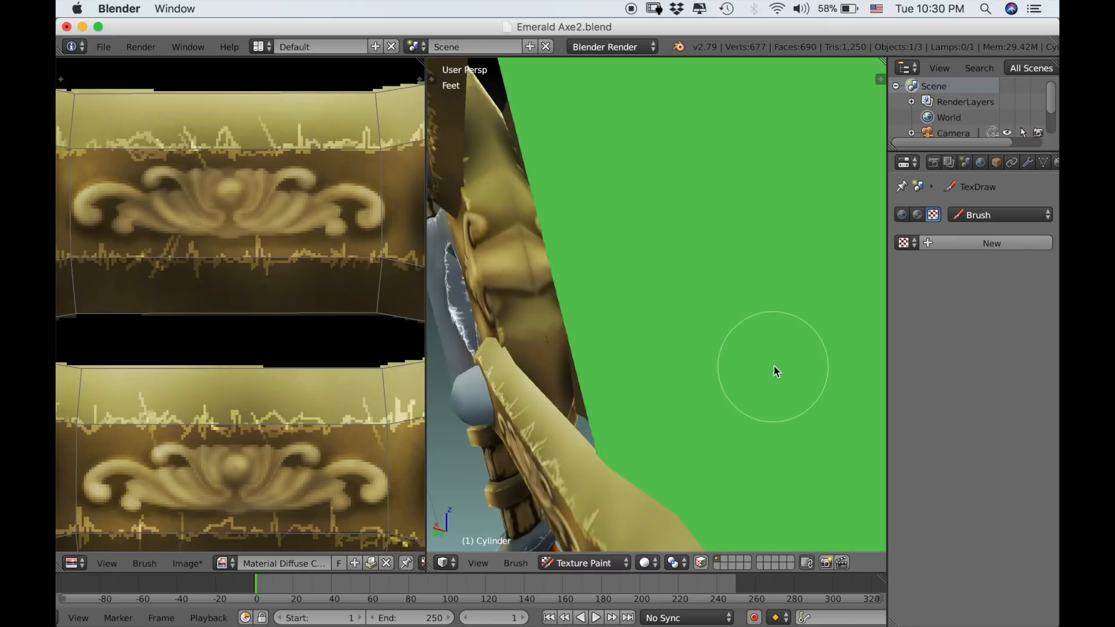
scroll(755, 363, down, 3)
middle_drag(740, 360, 697, 350)
scroll(649, 360, up, 2)
scroll(650, 358, down, 1)
scroll(654, 314, down, 3)
scroll(677, 319, up, 4)
scroll(698, 351, up, 3)
scroll(312, 312, down, 2)
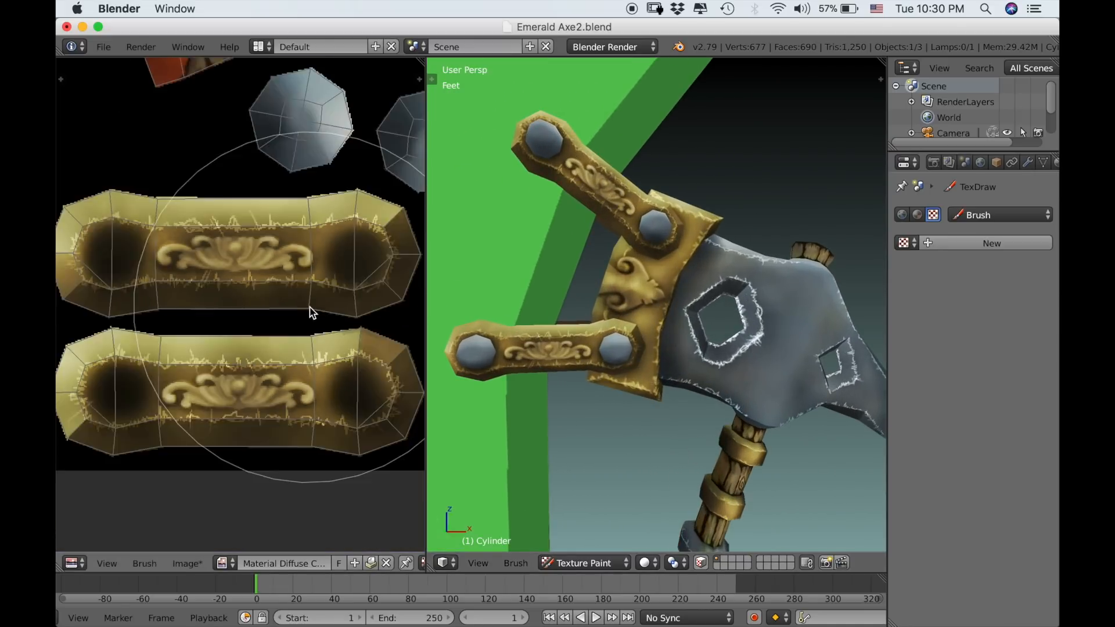
- Paint soft, uneven light and dark patches over the two plain dark-brown arm islands in the texture image, resizing the brush between passes
scroll(307, 305, down, 2)
scroll(246, 355, down, 1)
middle_drag(239, 364, 97, 330)
scroll(200, 343, up, 2)
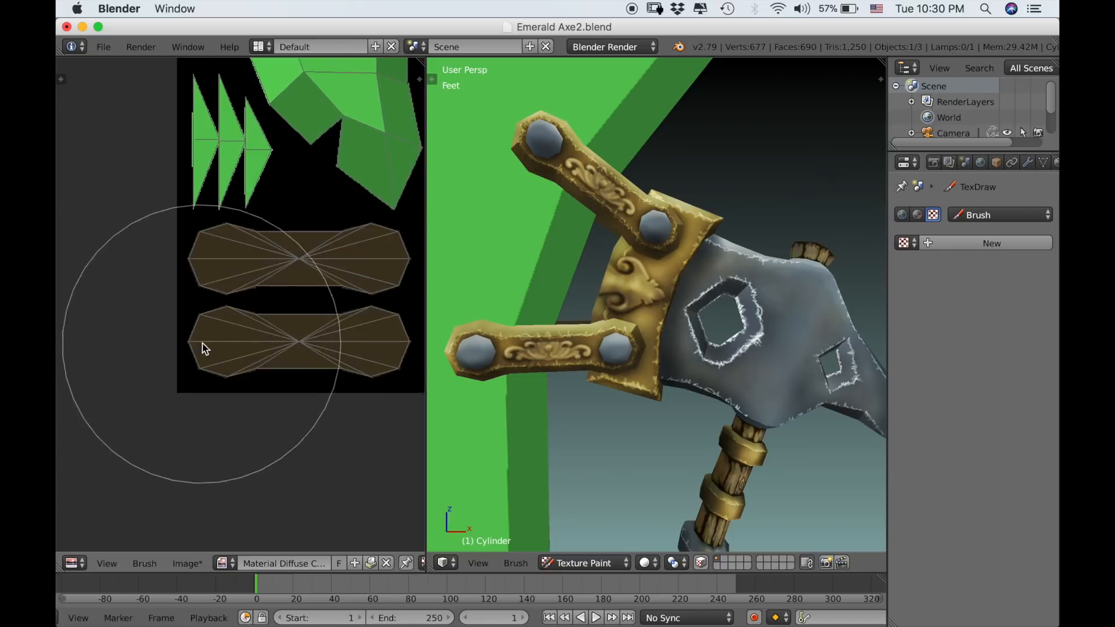
scroll(204, 349, up, 2)
scroll(199, 343, down, 2)
scroll(195, 349, up, 1)
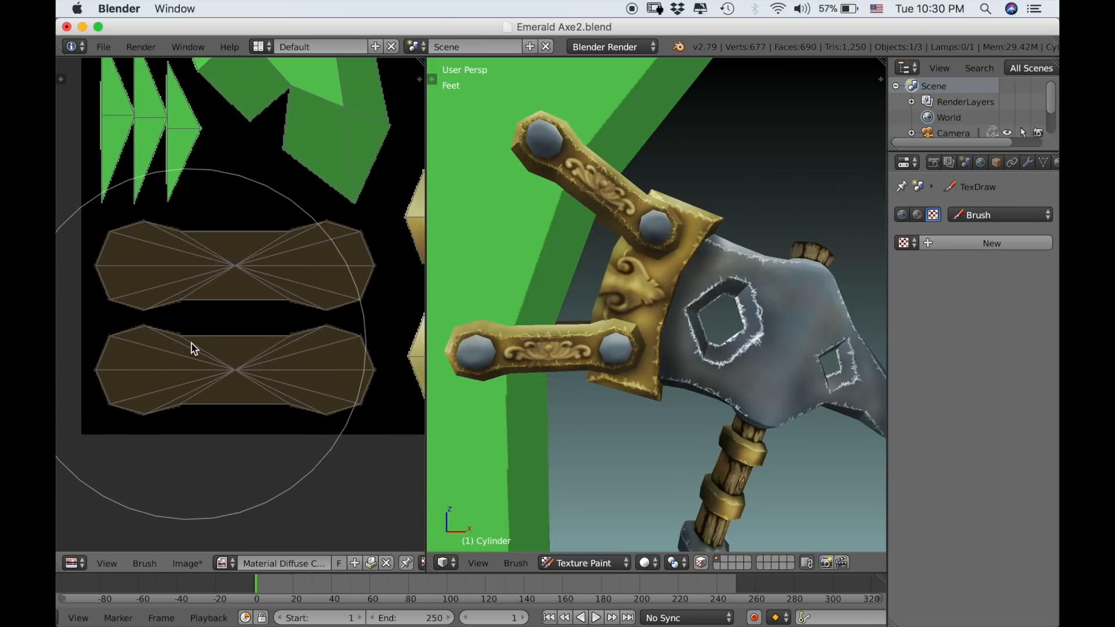
key(f)
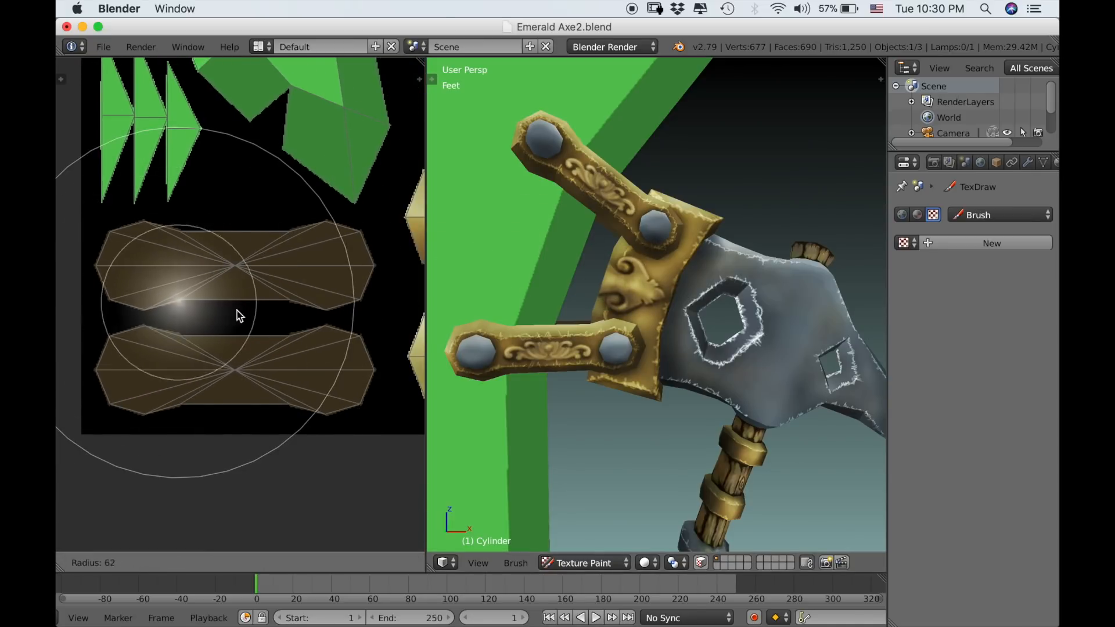
click(212, 298)
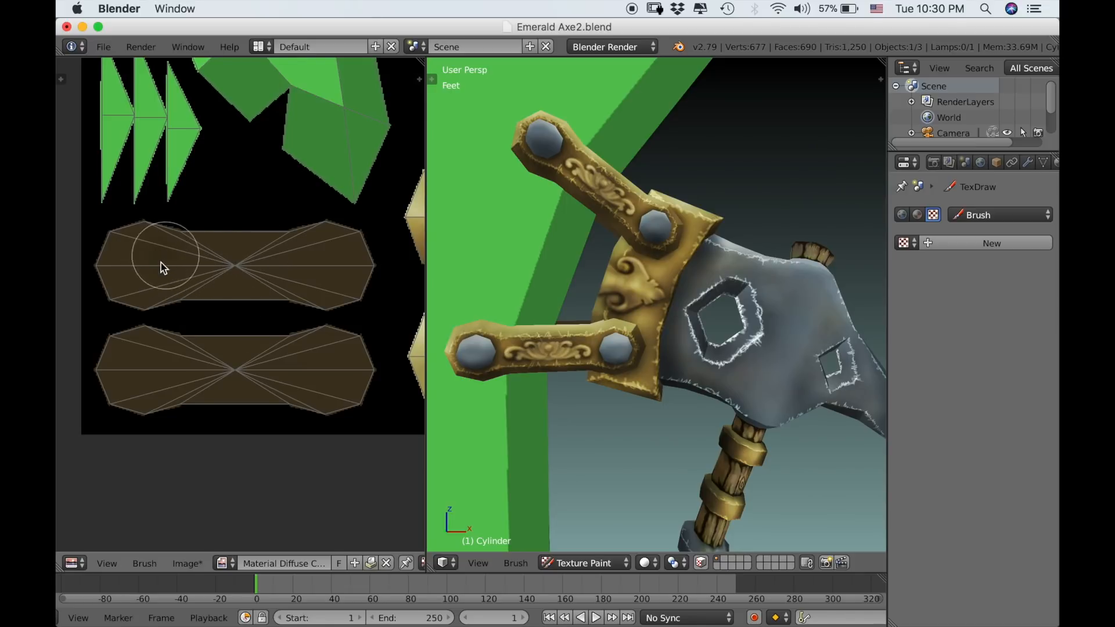
mouse_move(114, 271)
mouse_down()
mouse_move(148, 298)
mouse_move(244, 286)
mouse_up()
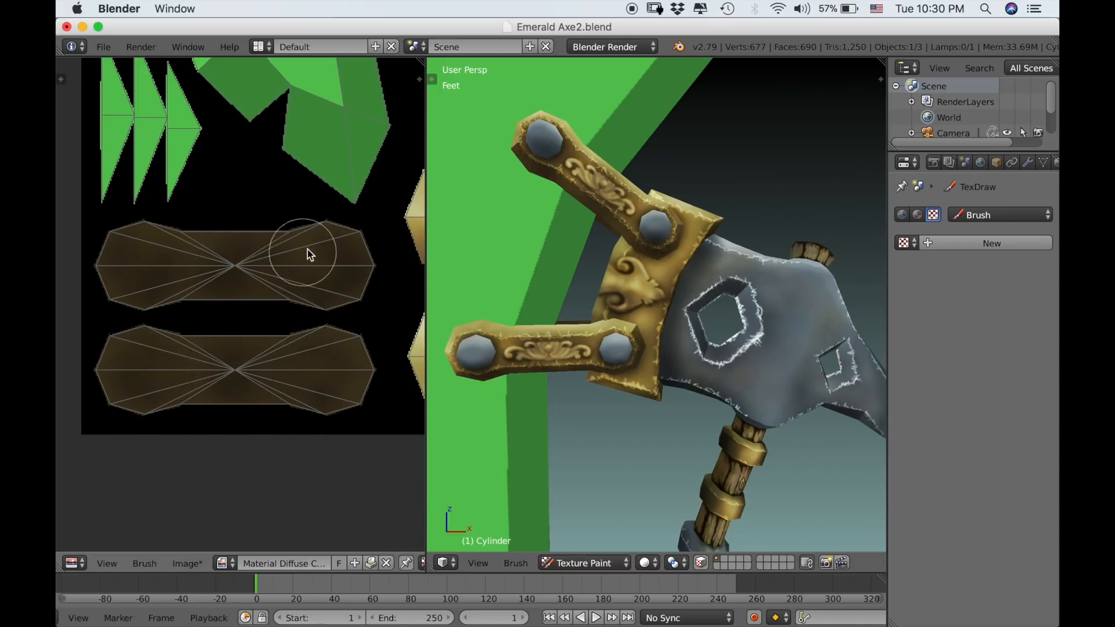
key(f)
click(175, 259)
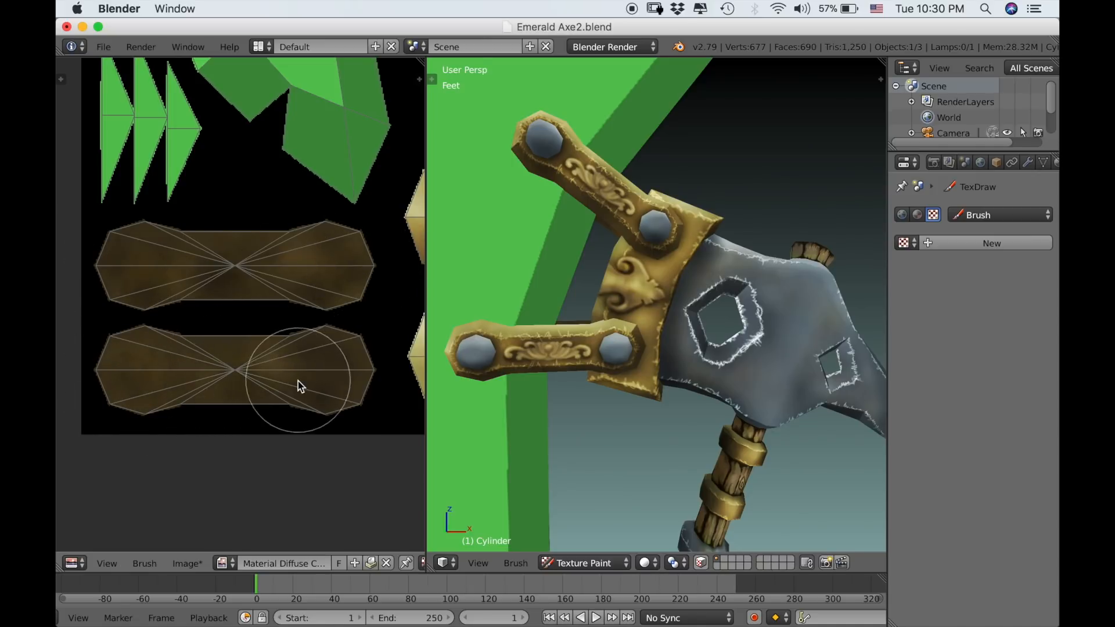
- Examine the mottled arm islands in the texture image and the matching parts on the axe up close
scroll(332, 366, up, 4)
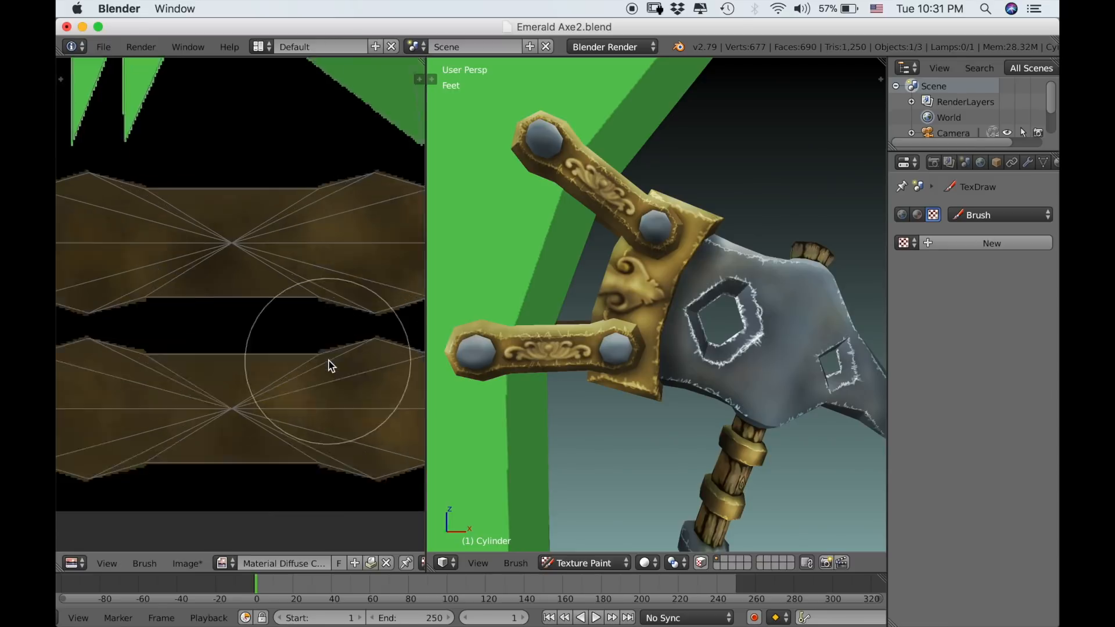
scroll(313, 311, up, 1)
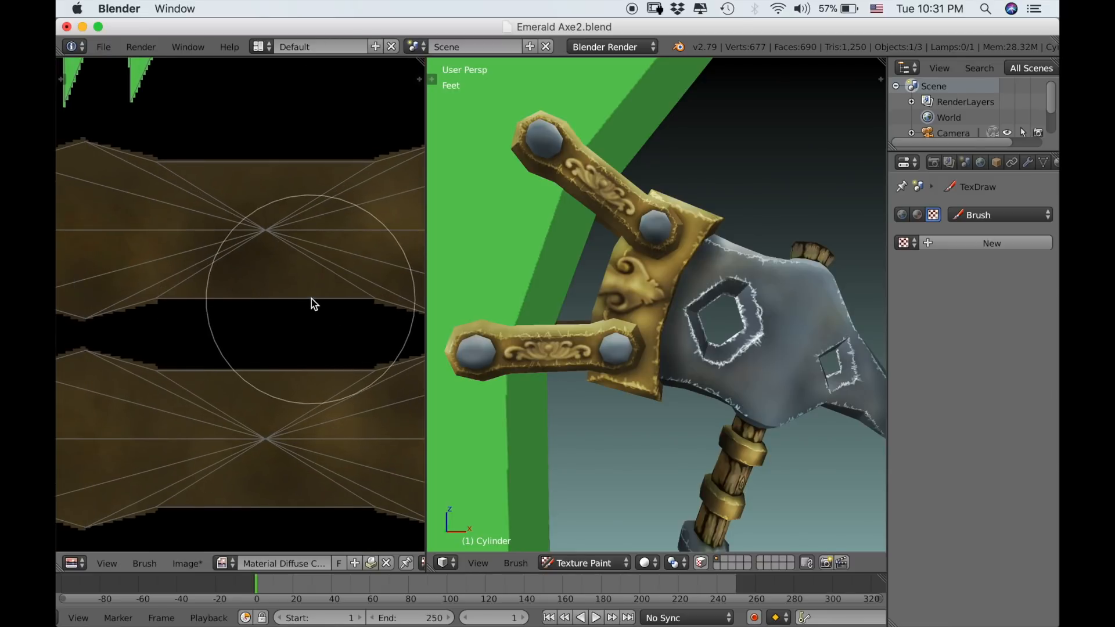
scroll(312, 304, down, 2)
scroll(296, 302, up, 3)
middle_drag(309, 324, 331, 348)
scroll(359, 331, down, 4)
scroll(643, 342, up, 1)
middle_drag(643, 342, 639, 383)
scroll(324, 334, up, 2)
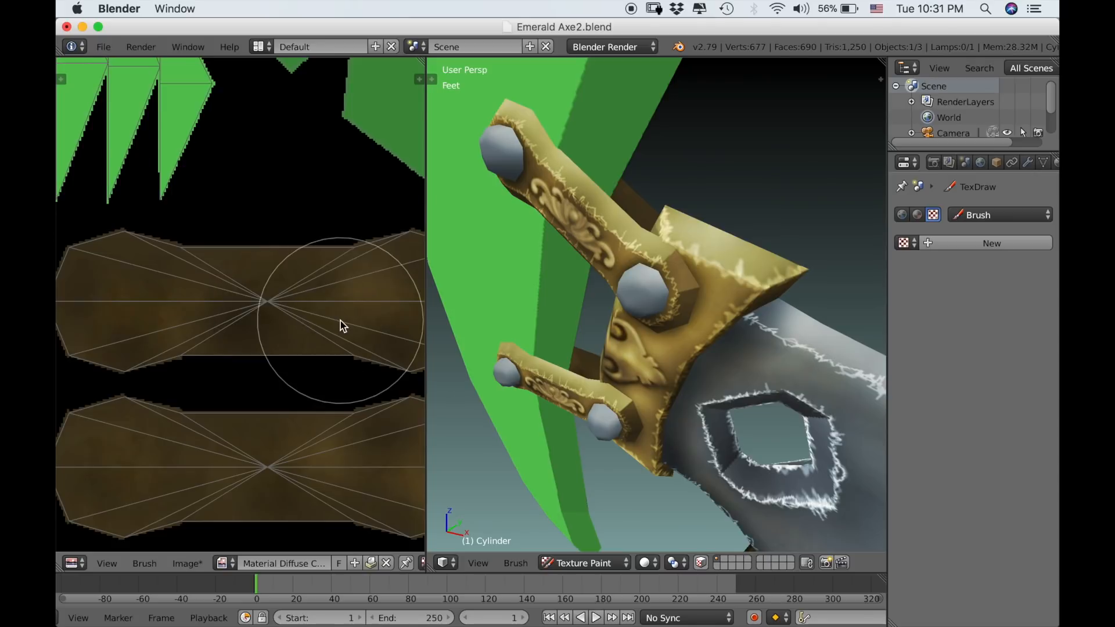
- Widen the image editor and frame both mottled arm islands completely
middle_drag(340, 321, 369, 333)
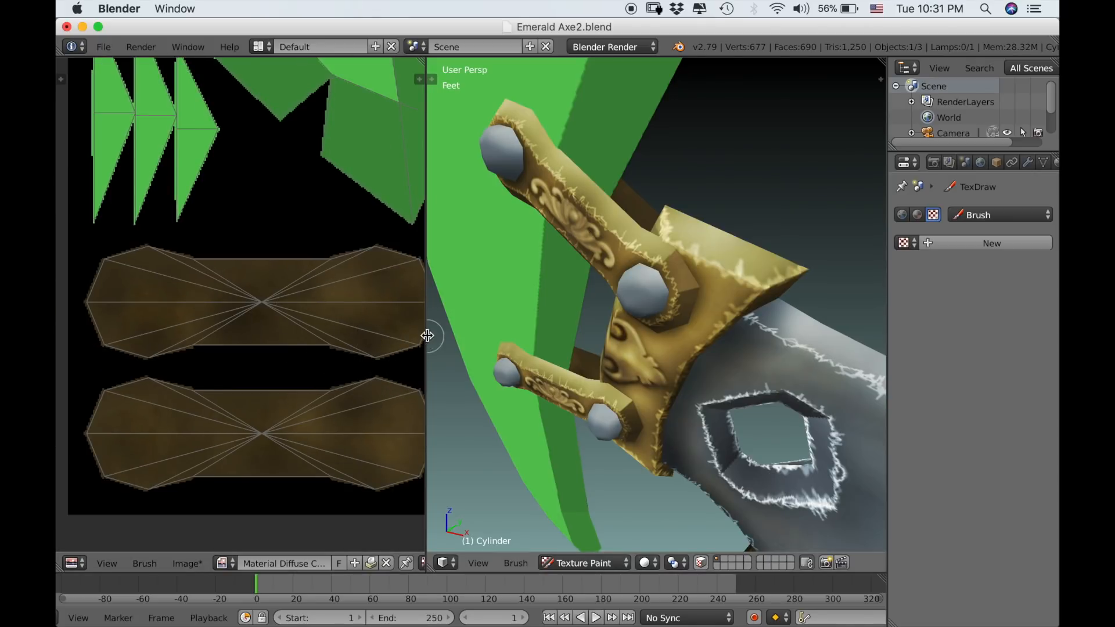
drag(426, 336, 594, 349)
scroll(529, 353, up, 2)
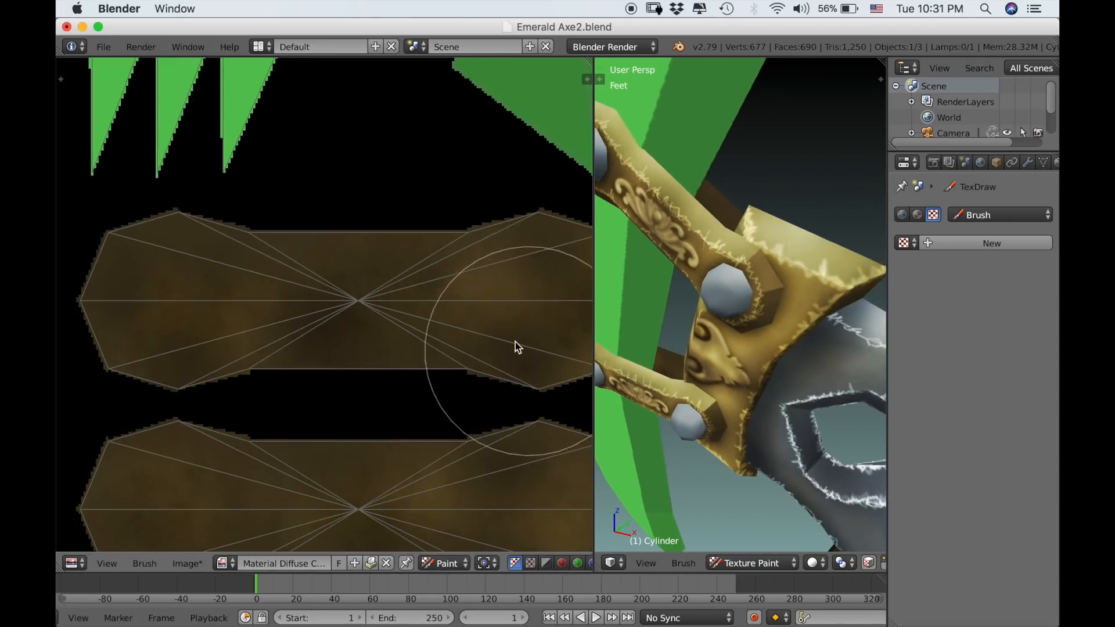
middle_drag(500, 330, 460, 269)
scroll(462, 271, down, 1)
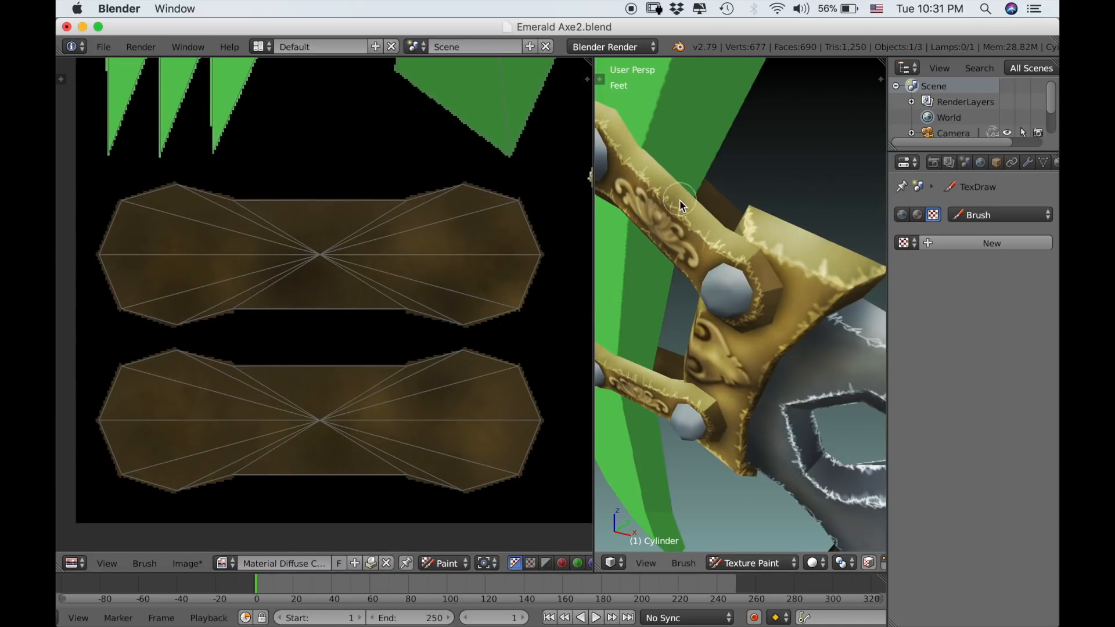
- With brush strength 1.000 and radius 2 px, paint jagged worn highlights around the upper dark-brown arm island's edge in the texture image
key(t)
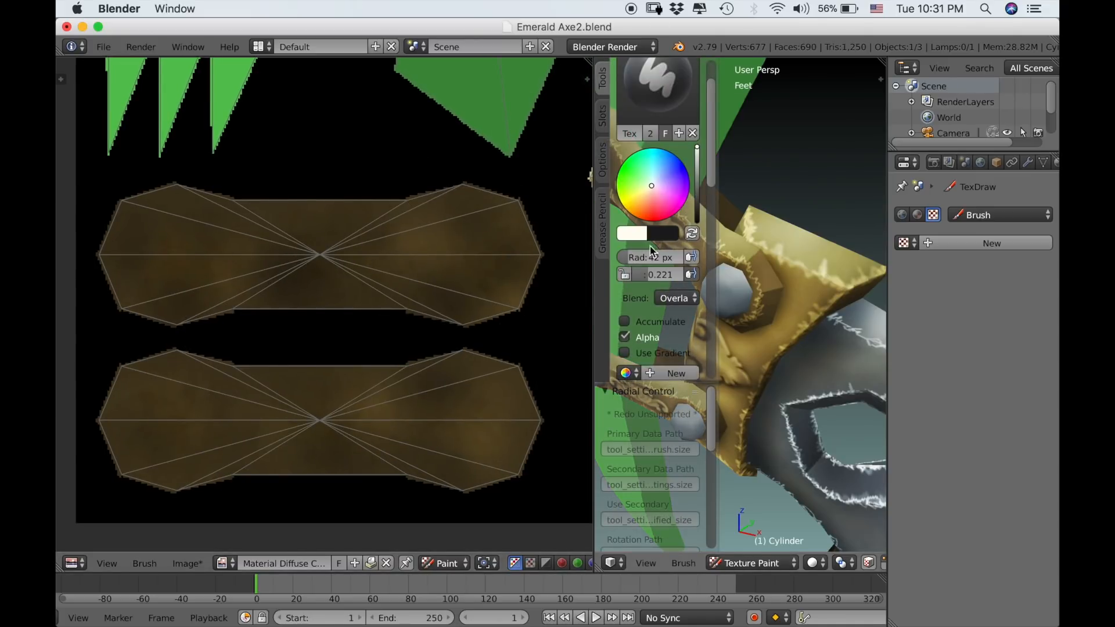
drag(647, 278, 698, 278)
key(f)
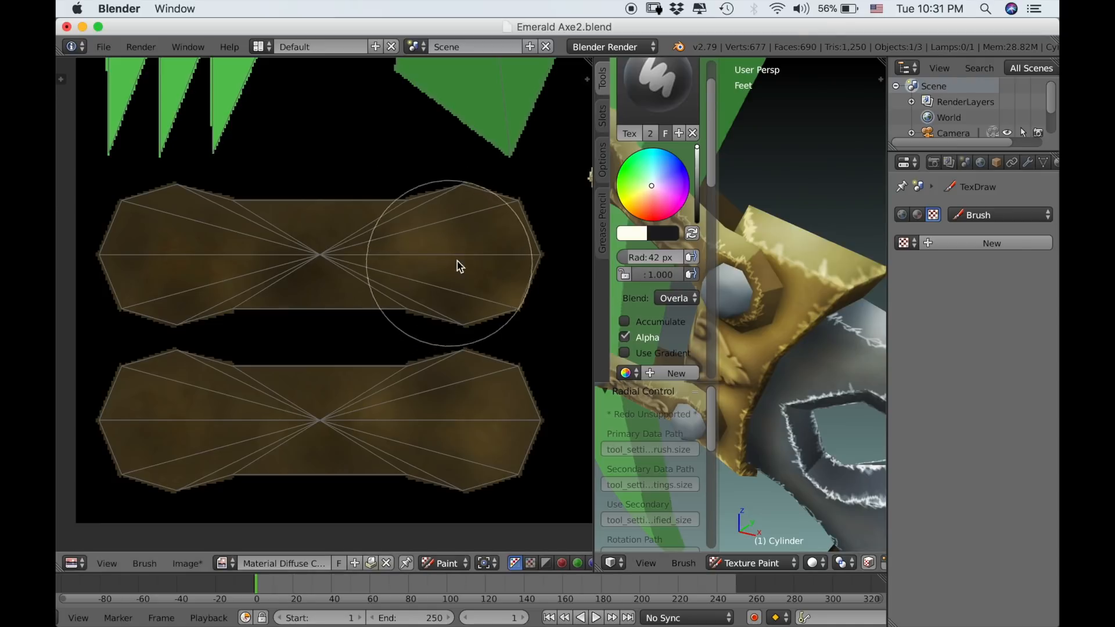
click(428, 249)
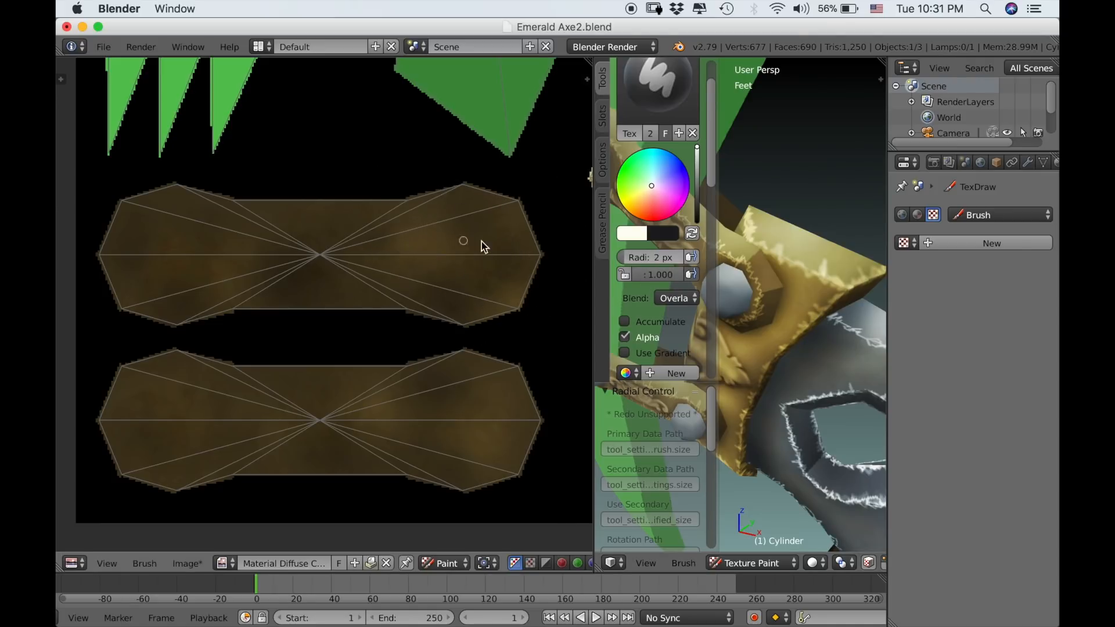
key(f)
click(203, 218)
mouse_move(145, 192)
mouse_down()
mouse_move(125, 194)
mouse_move(100, 261)
mouse_move(125, 298)
mouse_up()
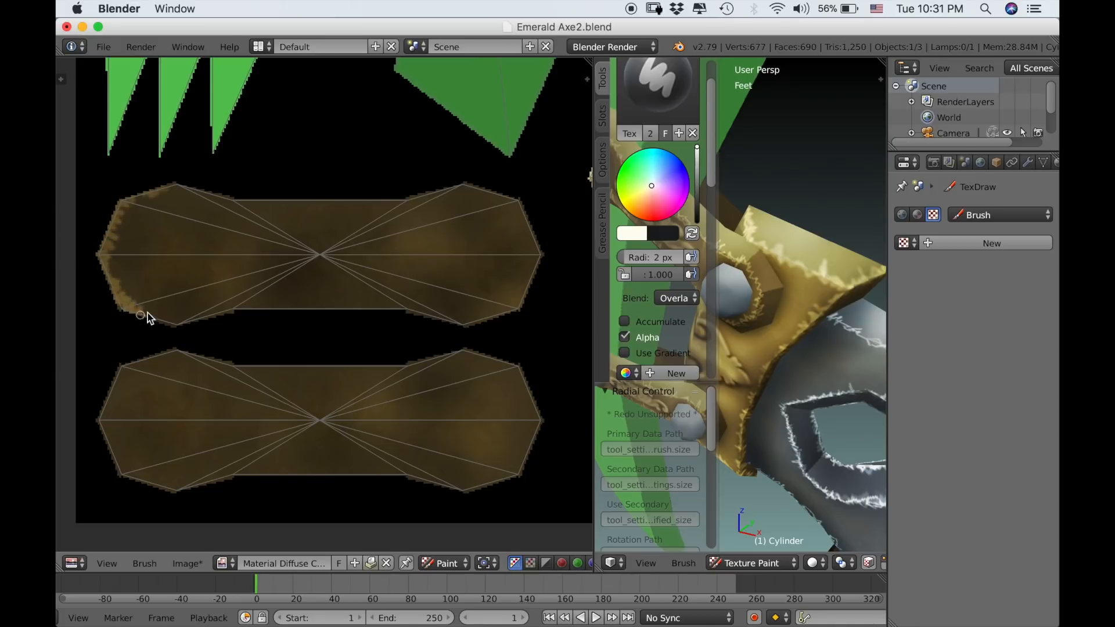
mouse_move(214, 320)
mouse_down()
mouse_move(364, 307)
mouse_move(473, 326)
mouse_move(533, 291)
mouse_move(542, 264)
mouse_move(522, 208)
mouse_move(459, 184)
mouse_move(269, 221)
mouse_up()
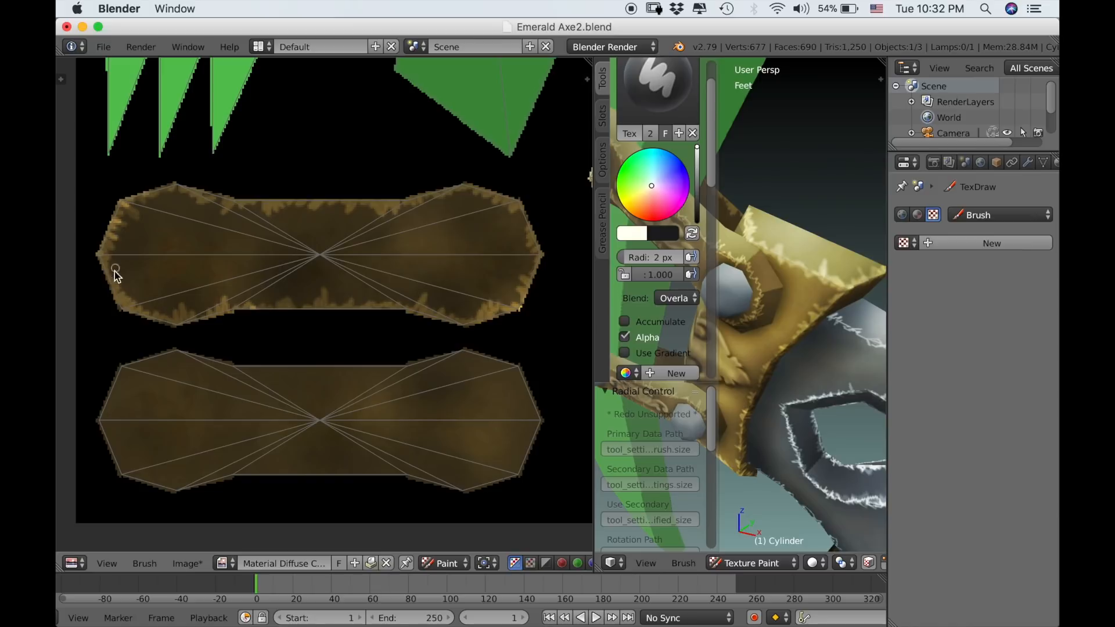
- Paint matching jagged worn highlights around the whole edge of the lower dark-brown arm island
drag(169, 362, 134, 372)
mouse_move(127, 475)
mouse_down()
mouse_move(188, 493)
mouse_move(210, 473)
mouse_up()
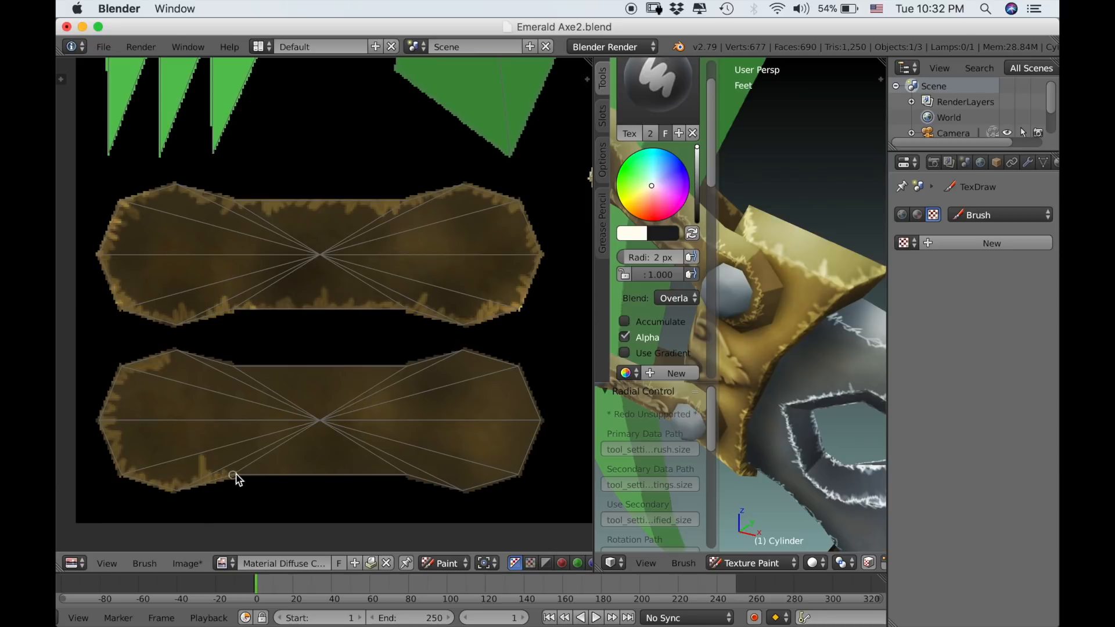
mouse_move(325, 478)
mouse_down()
mouse_move(458, 485)
mouse_move(523, 466)
mouse_move(536, 407)
mouse_move(521, 379)
mouse_up()
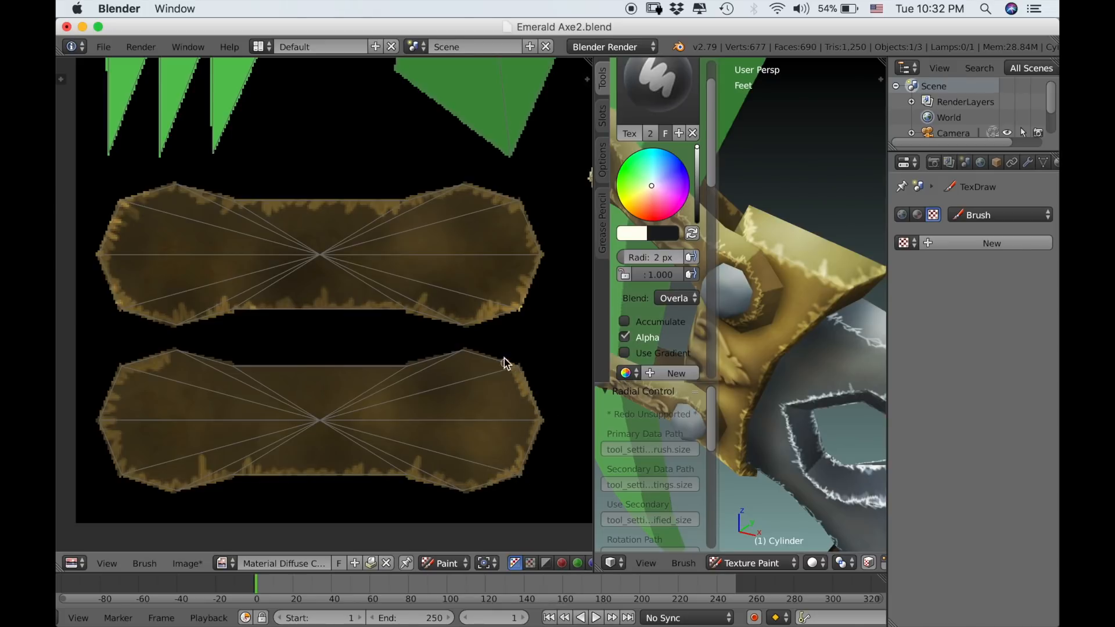
mouse_move(472, 343)
mouse_down()
mouse_move(416, 366)
mouse_move(385, 356)
mouse_move(280, 369)
mouse_move(290, 370)
mouse_move(168, 360)
mouse_up()
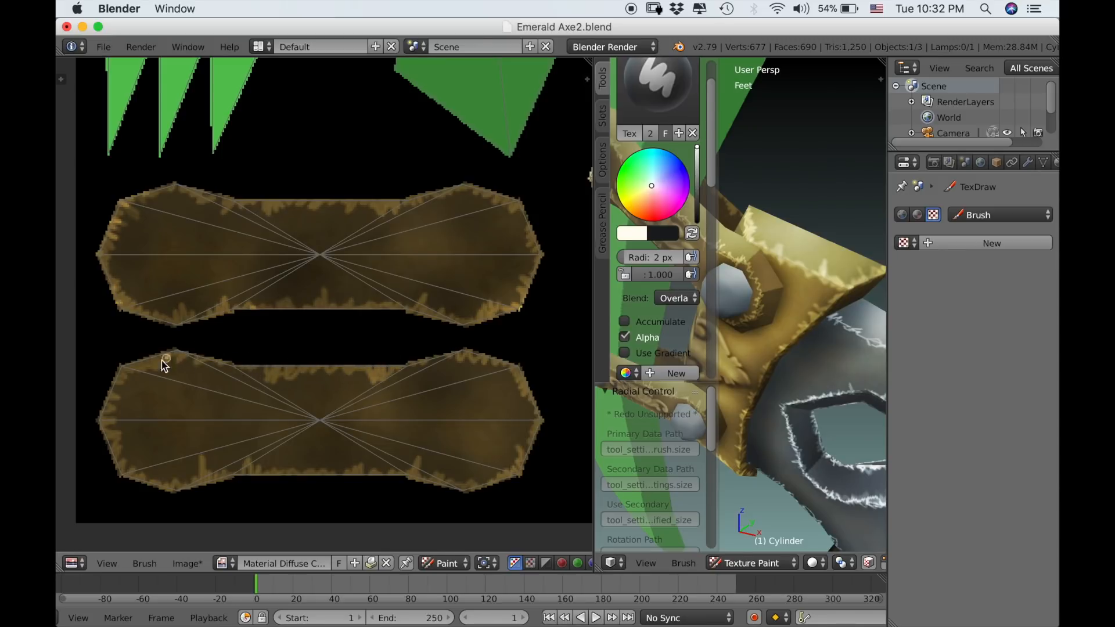
- Paint uneven bright highlights around the outer edge of the upper ornamented gold arm island with a 5 px brush
scroll(386, 374, down, 6)
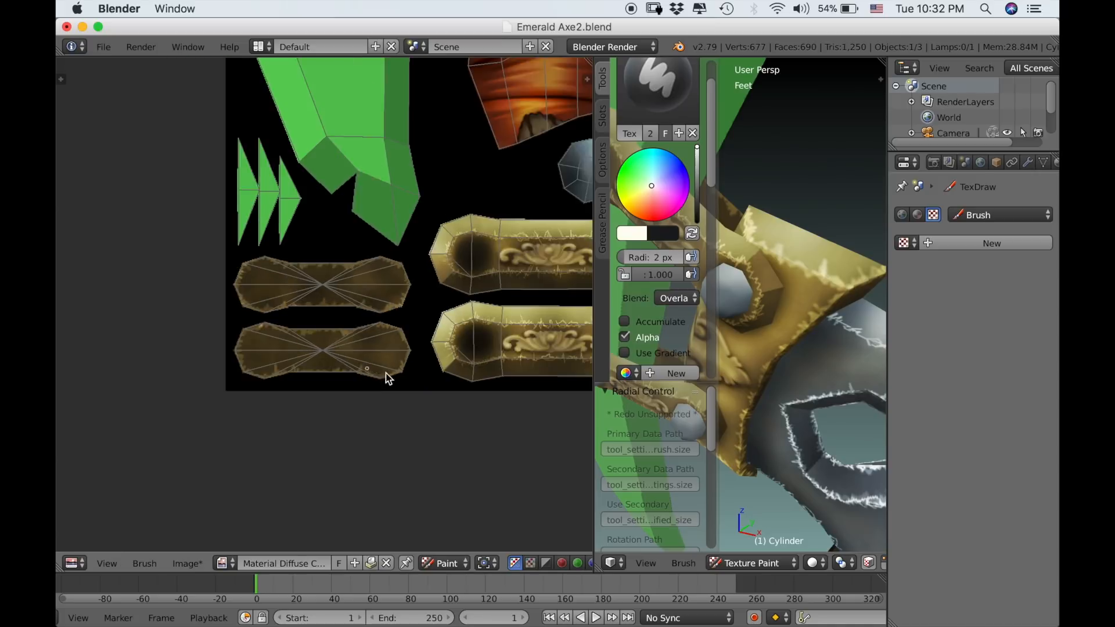
scroll(468, 337, up, 5)
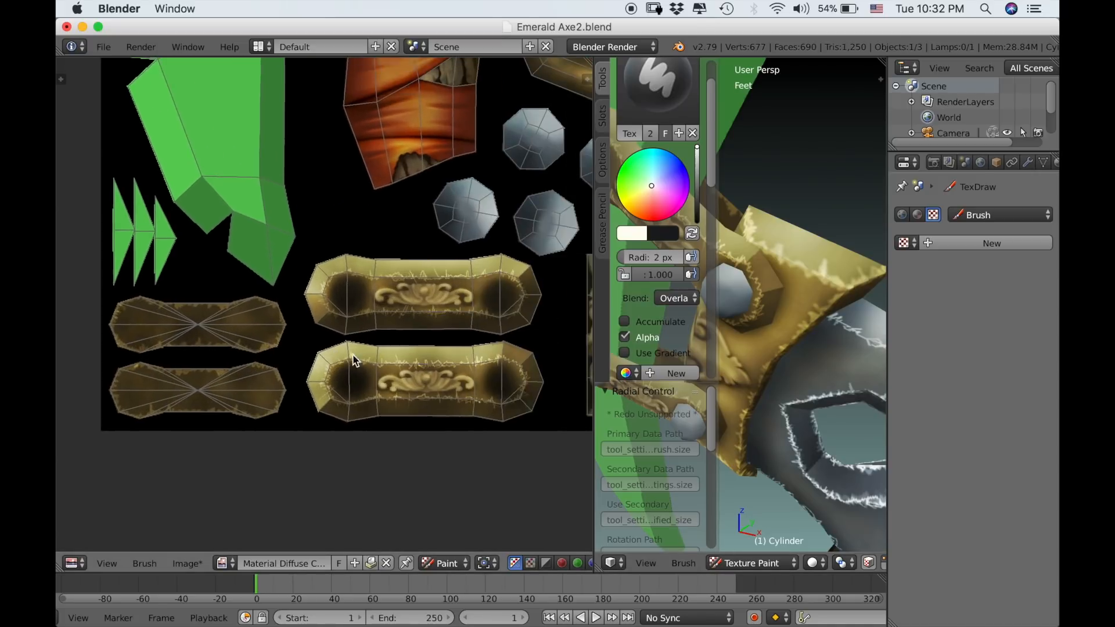
middle_drag(418, 351, 237, 315)
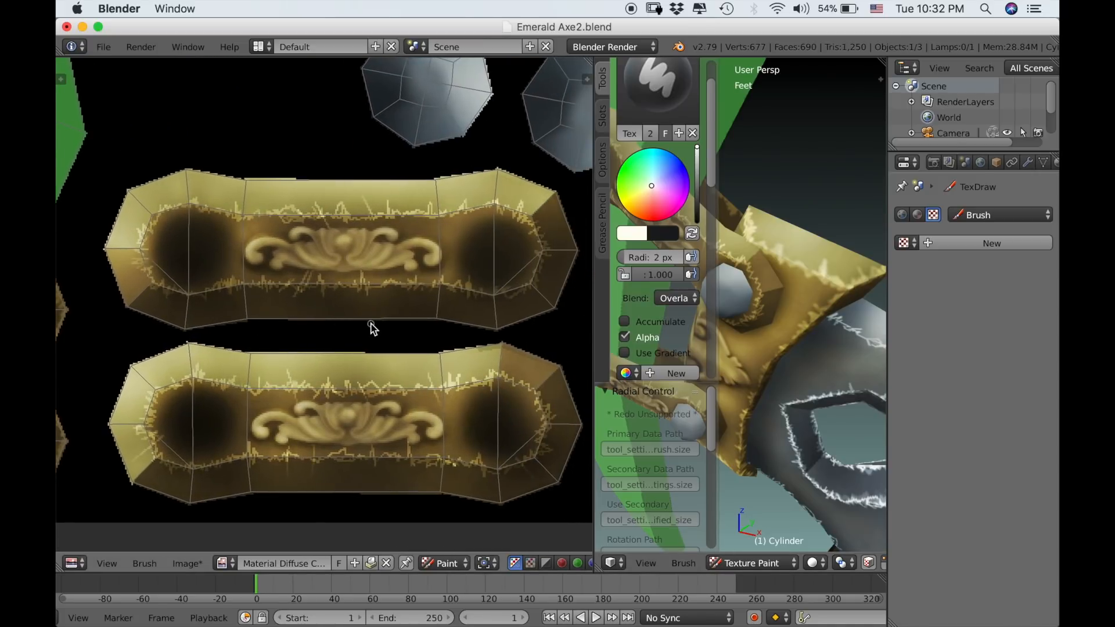
middle_drag(367, 321, 356, 317)
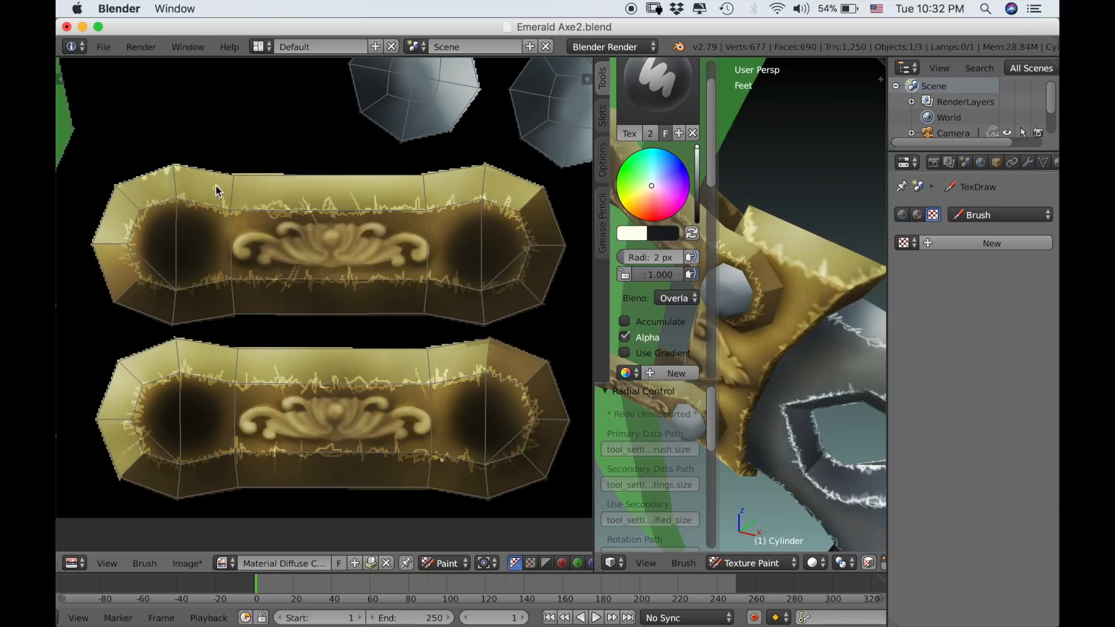
key(super+z)
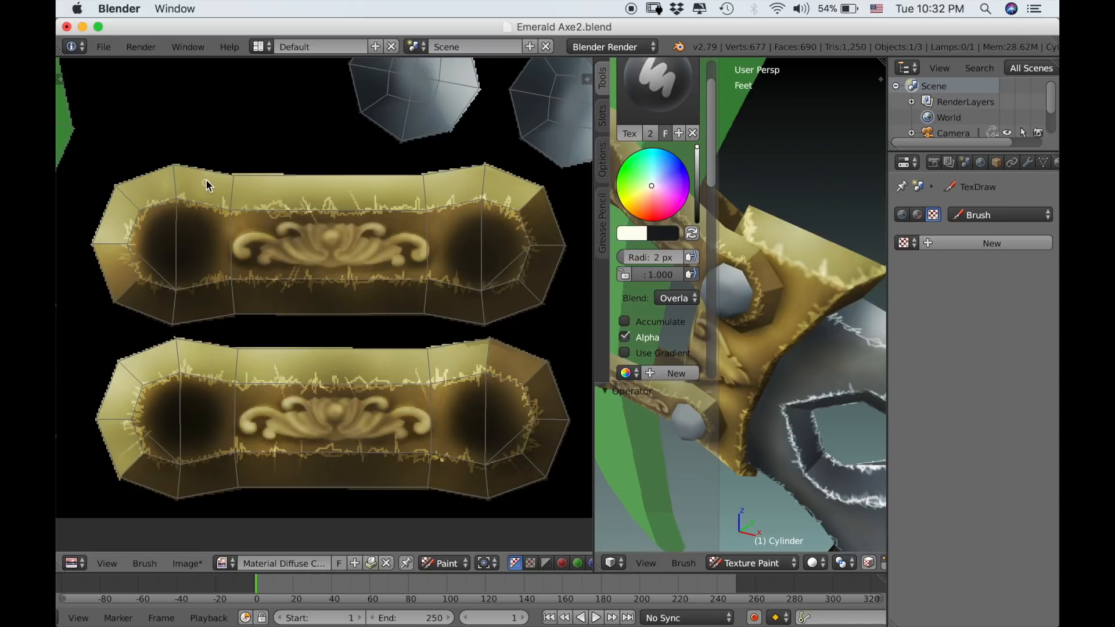
key(f)
click(217, 177)
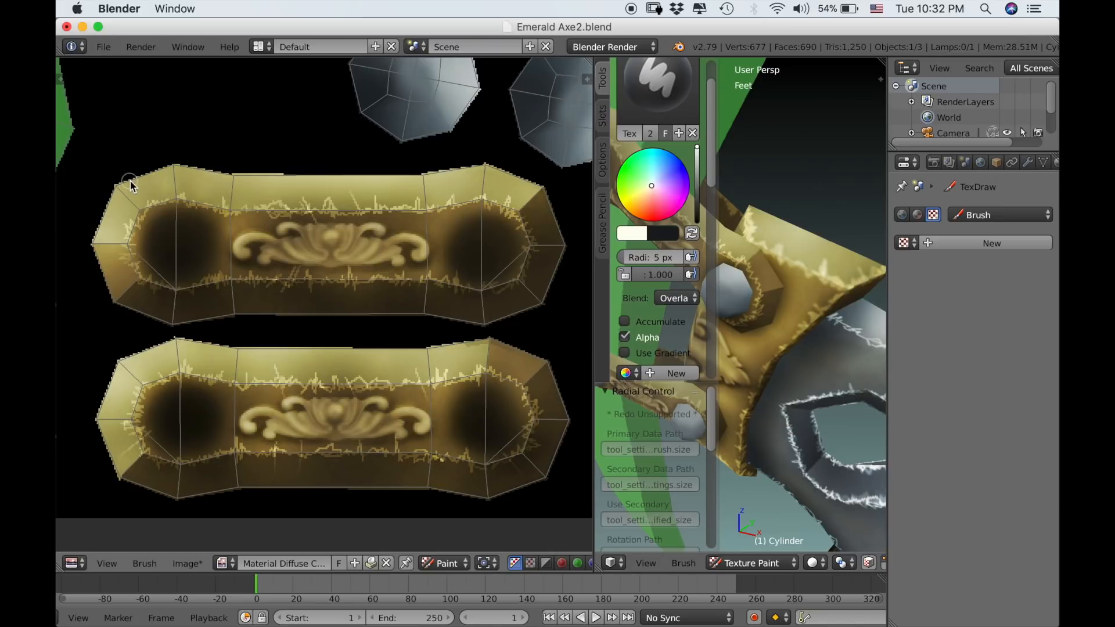
drag(141, 177, 350, 173)
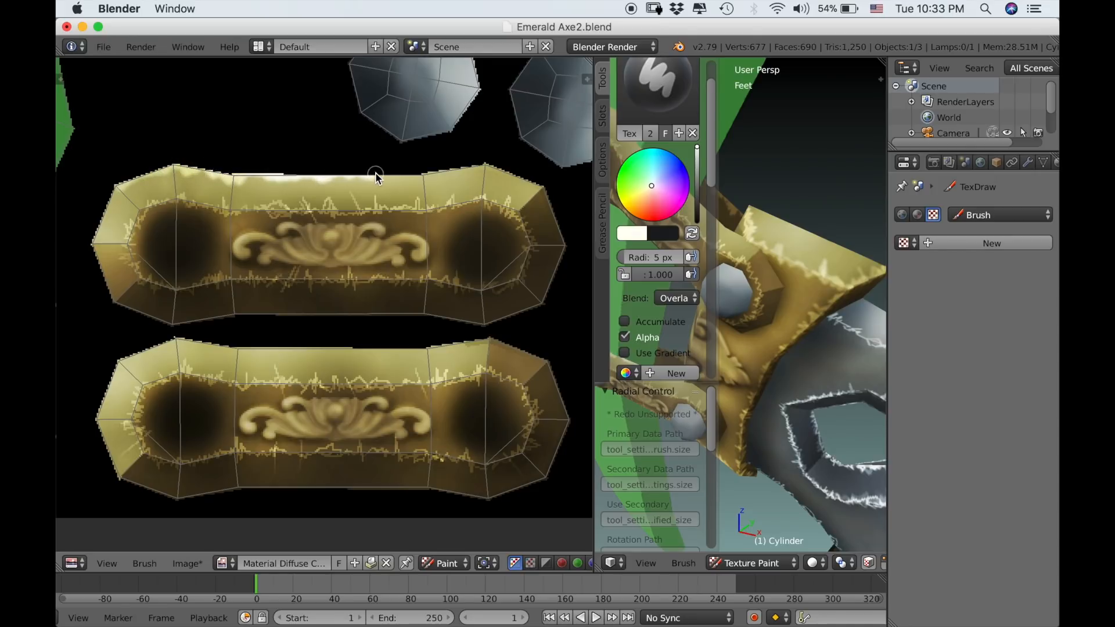
mouse_move(437, 177)
mouse_down()
mouse_move(496, 167)
mouse_move(559, 224)
mouse_move(564, 254)
mouse_move(537, 310)
mouse_up()
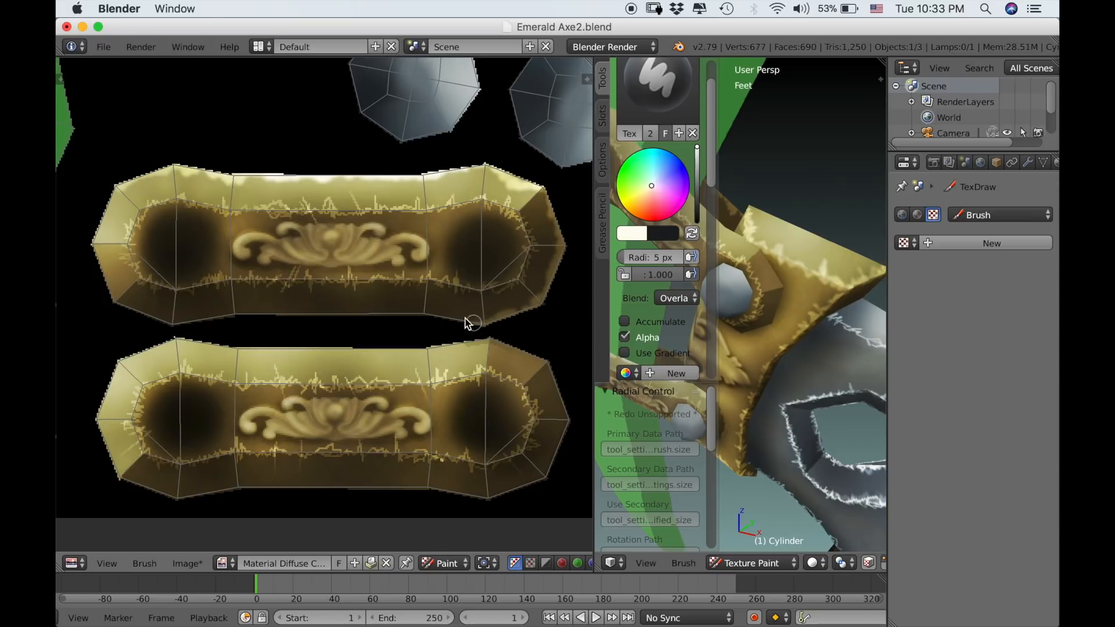
mouse_move(471, 314)
mouse_down()
mouse_move(386, 306)
mouse_move(144, 318)
mouse_move(84, 287)
mouse_move(109, 215)
mouse_up()
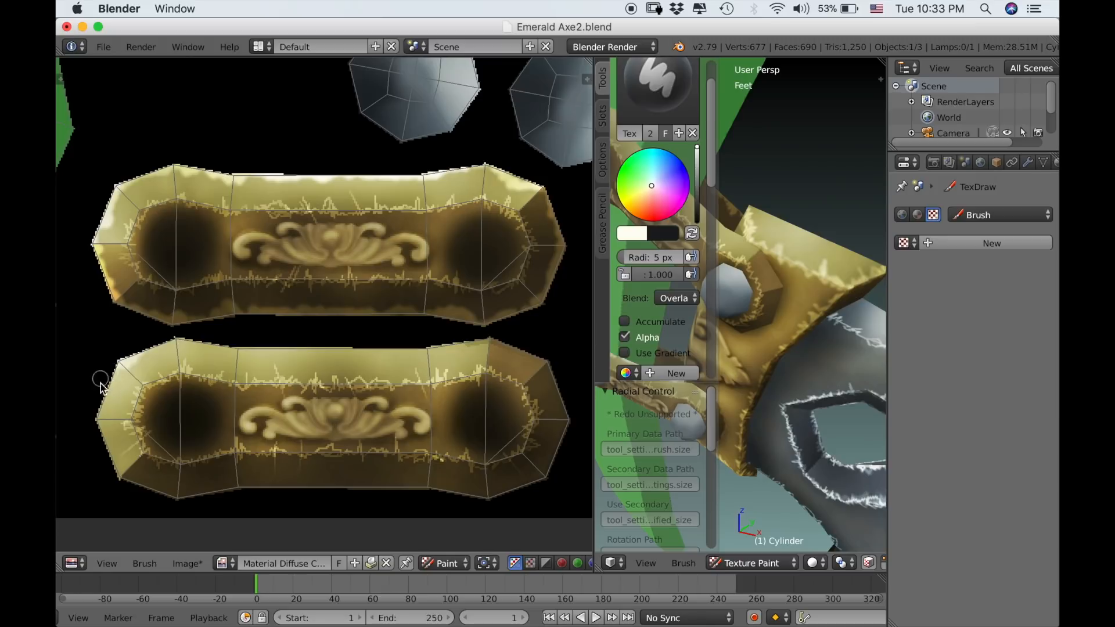
- Paint the same uneven bright highlights around the outer edge of the lower ornamented gold arm island
mouse_move(104, 412)
mouse_down()
mouse_move(121, 477)
mouse_move(181, 492)
mouse_move(524, 483)
mouse_up()
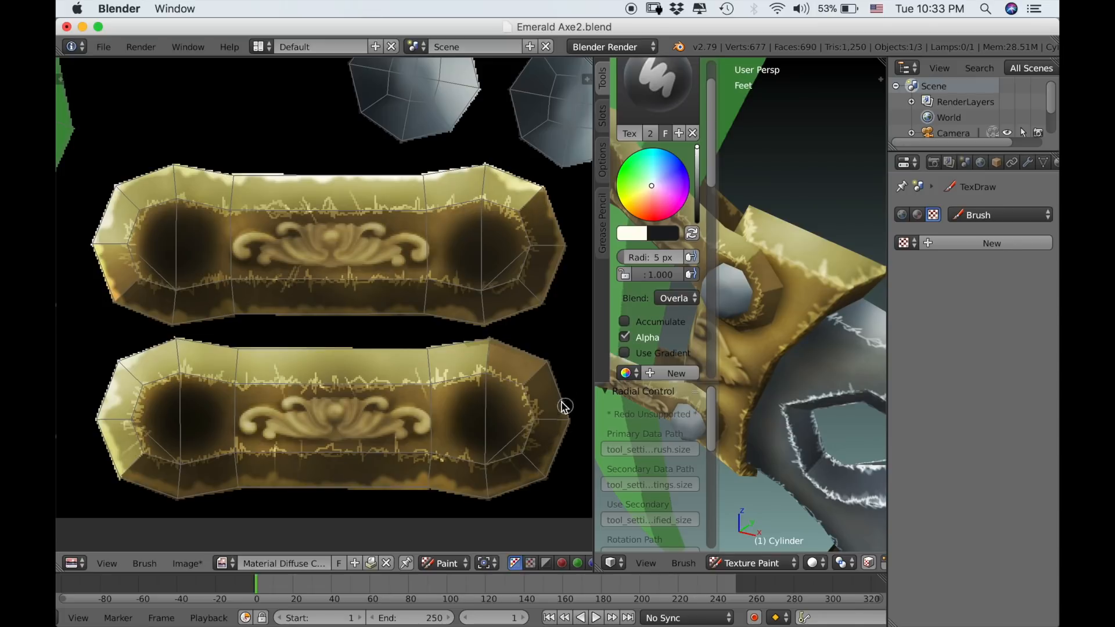
drag(503, 347, 322, 354)
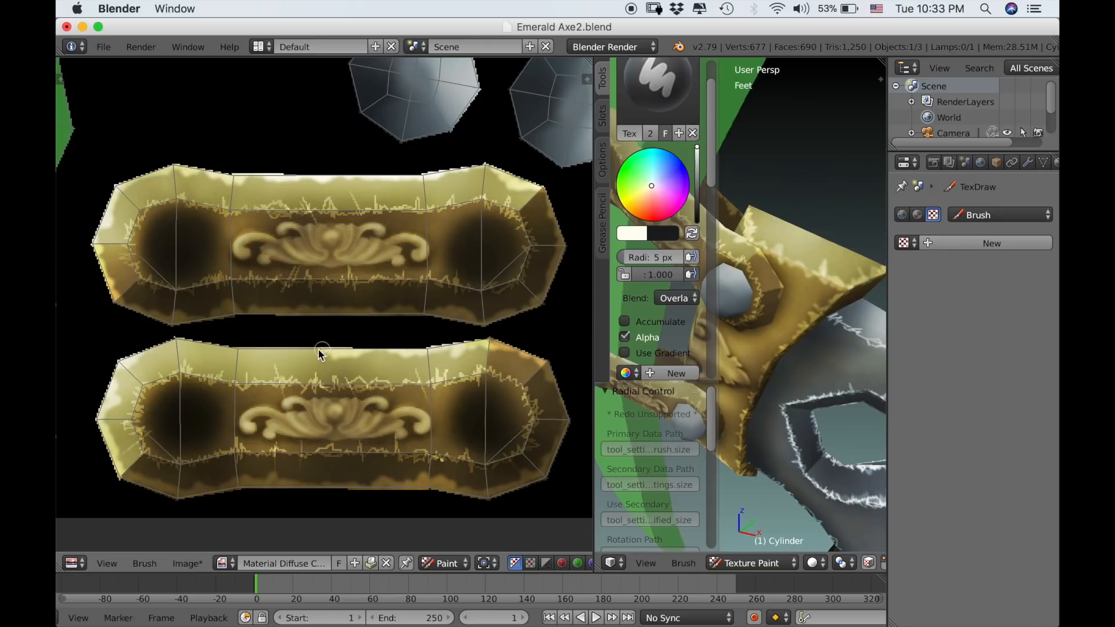
mouse_move(216, 353)
mouse_down()
mouse_move(138, 357)
mouse_move(140, 397)
mouse_up()
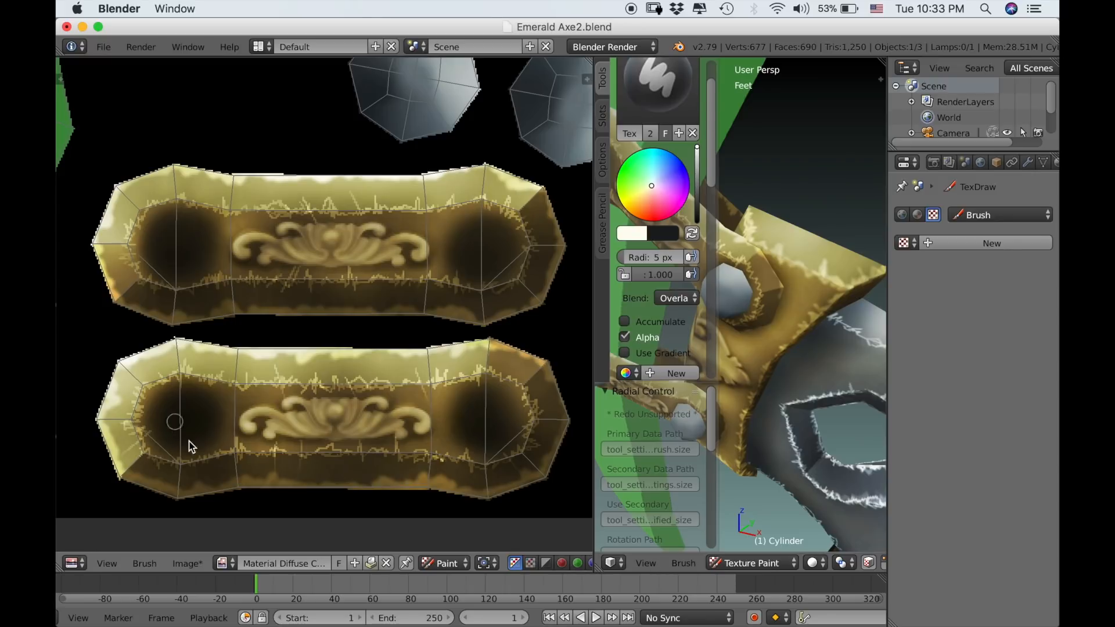
scroll(175, 424, down, 5)
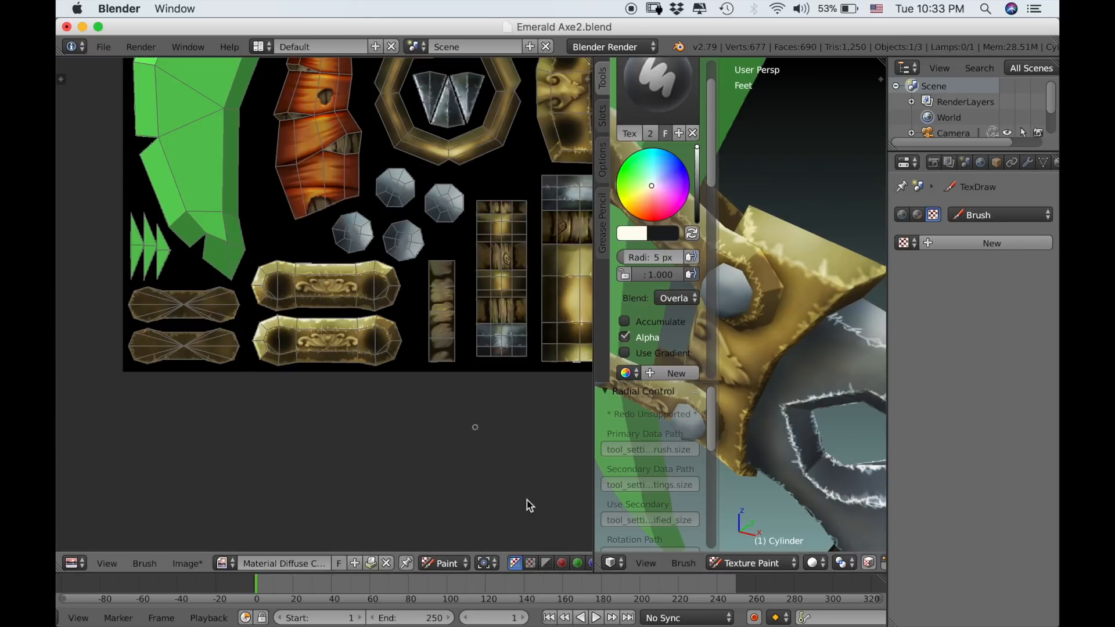
click(869, 567)
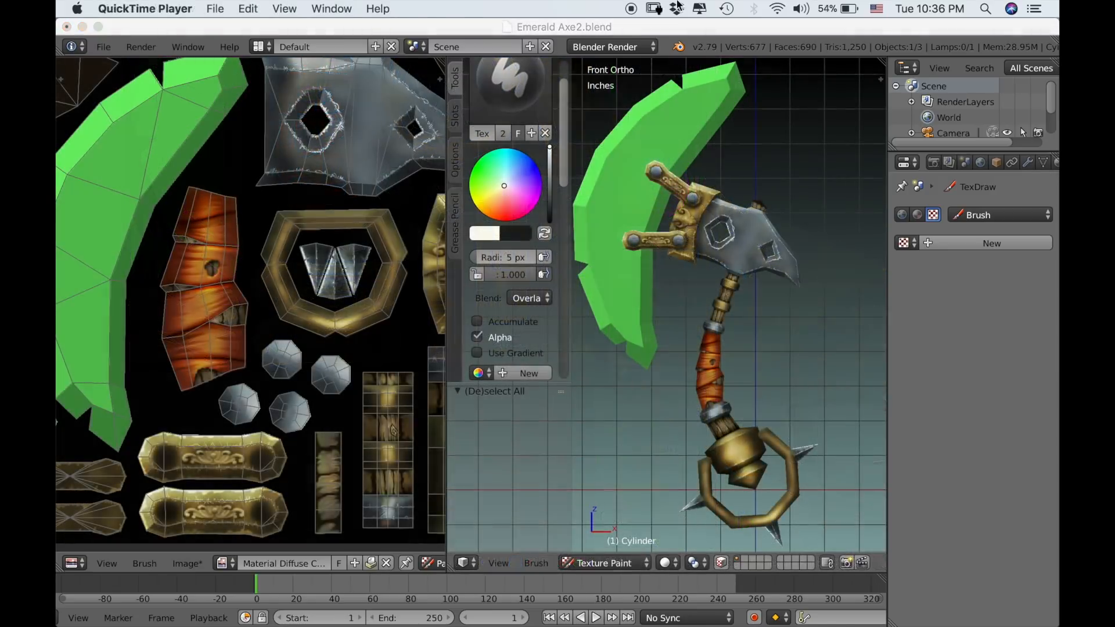
- Save the painted texture as Material Diffuse Color.png in the Axe folder, overwriting the existing file, and save the Emerald Axe2.blend project
click(647, 437)
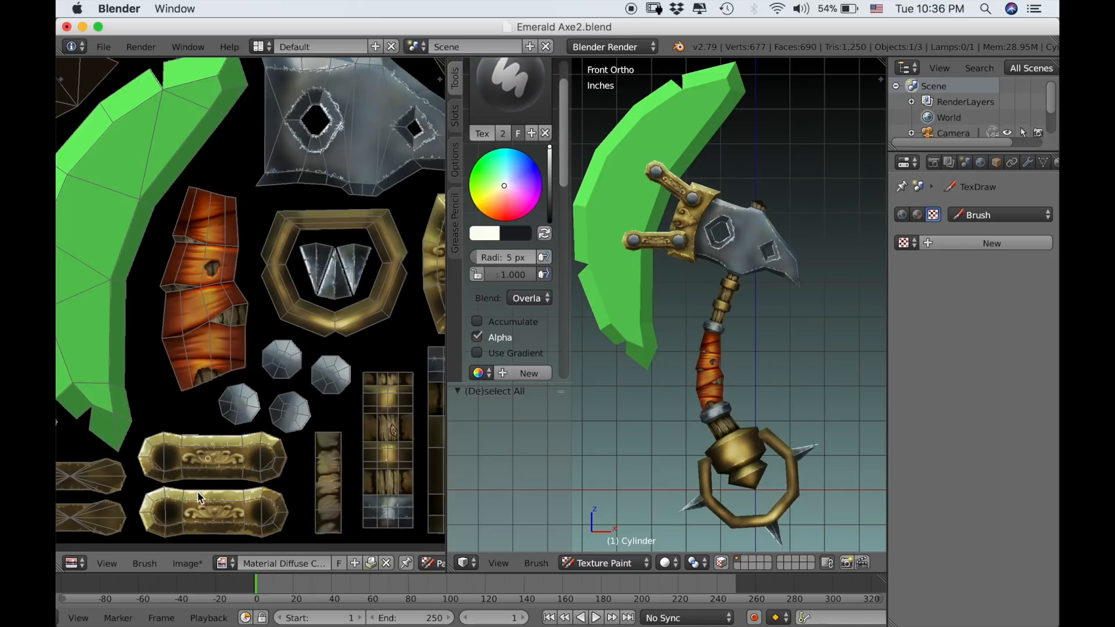
click(188, 565)
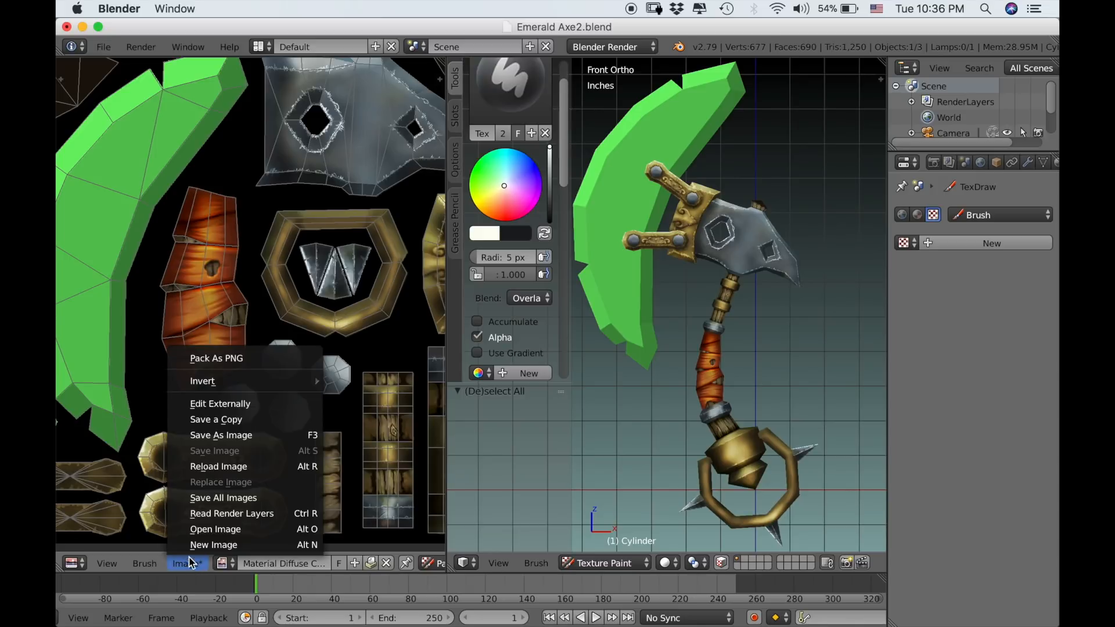
click(207, 434)
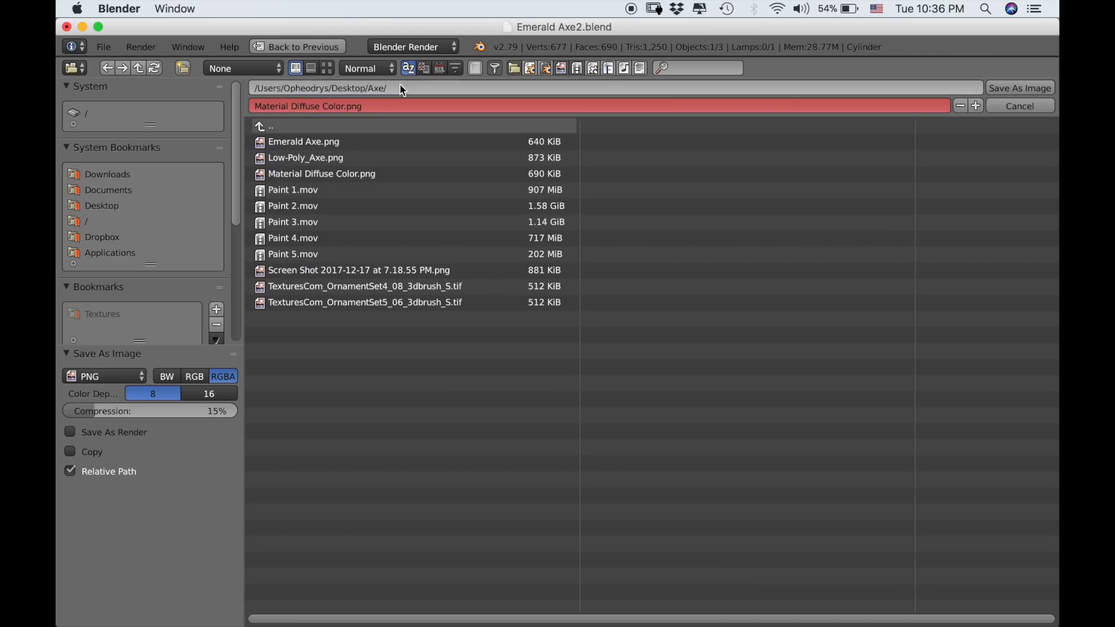
click(1022, 87)
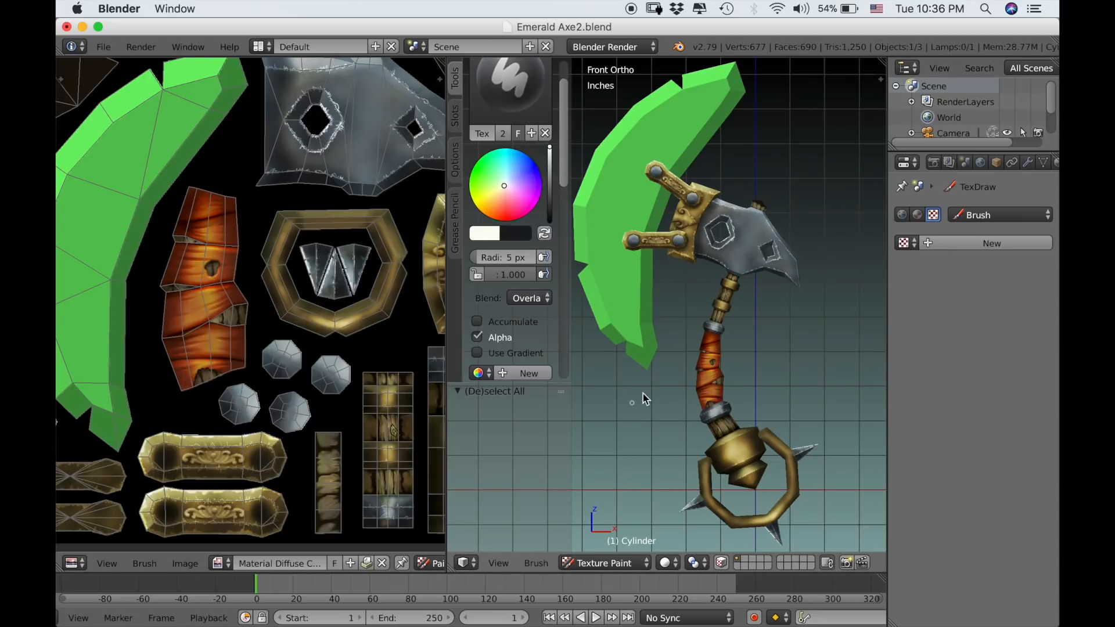
click(104, 46)
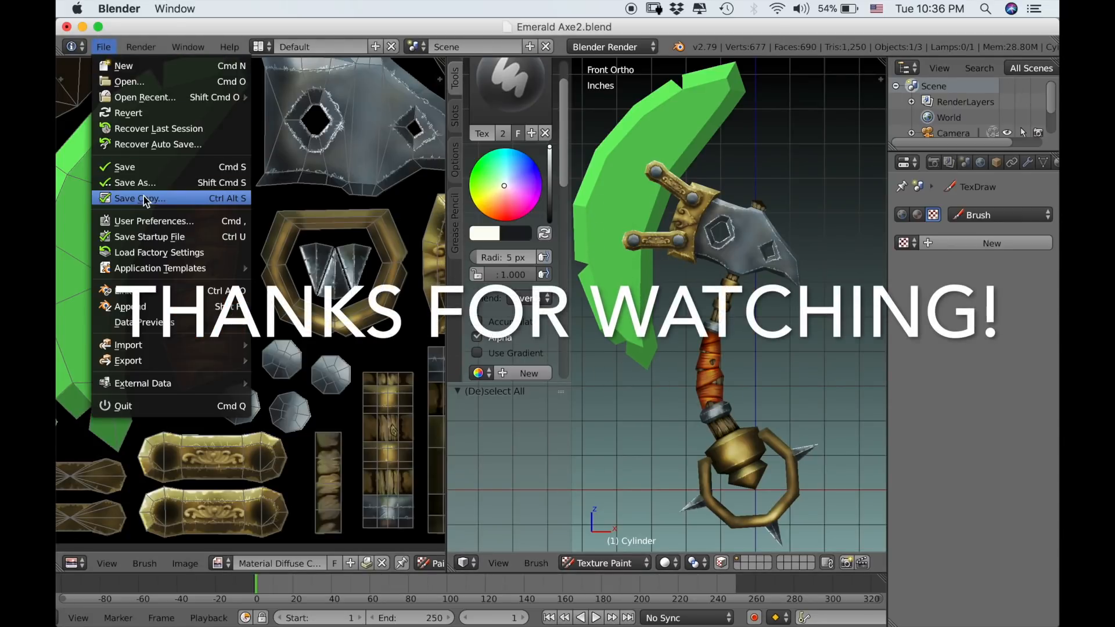
click(142, 166)
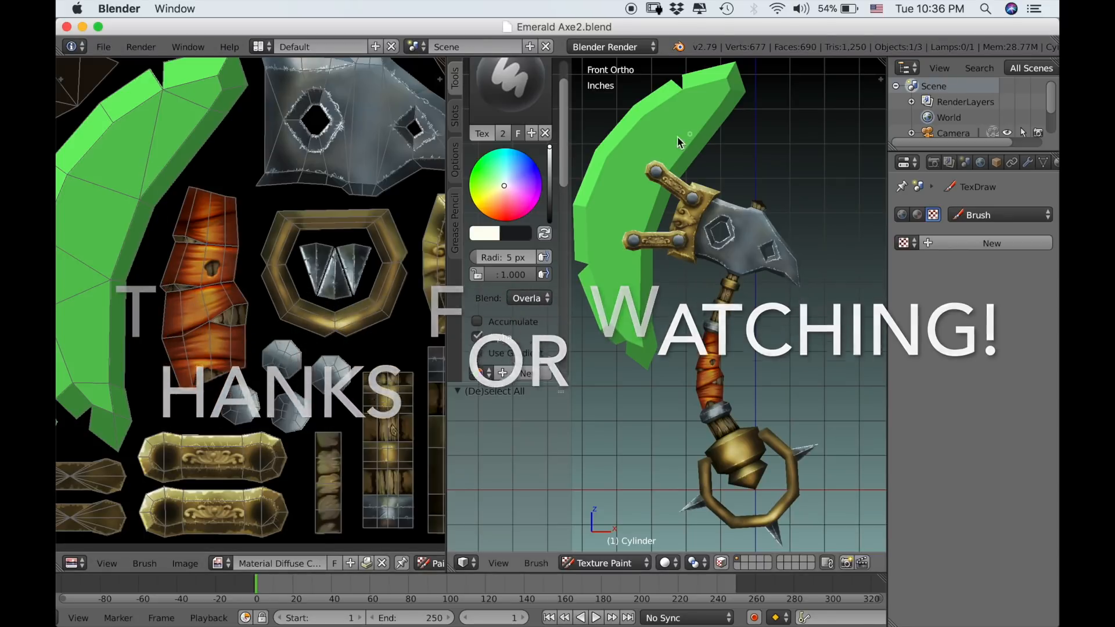